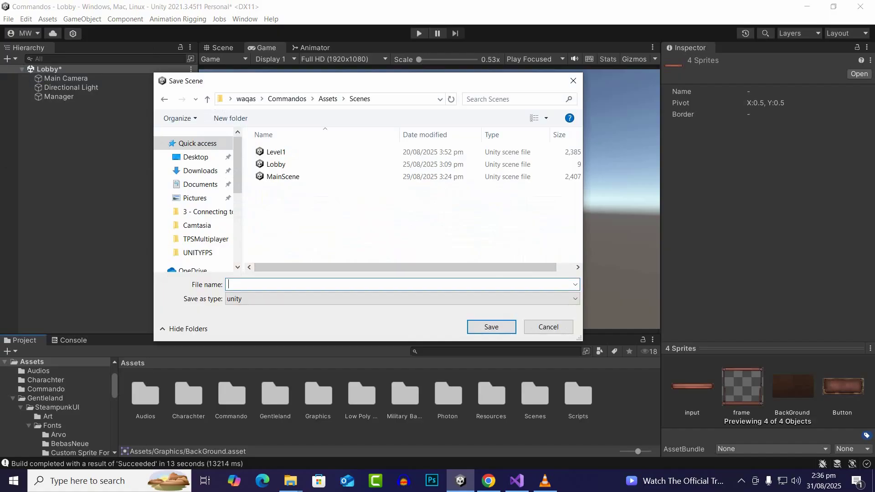
Step: Save the scene under the name MainMenu in the Scenes folder
type("Main")
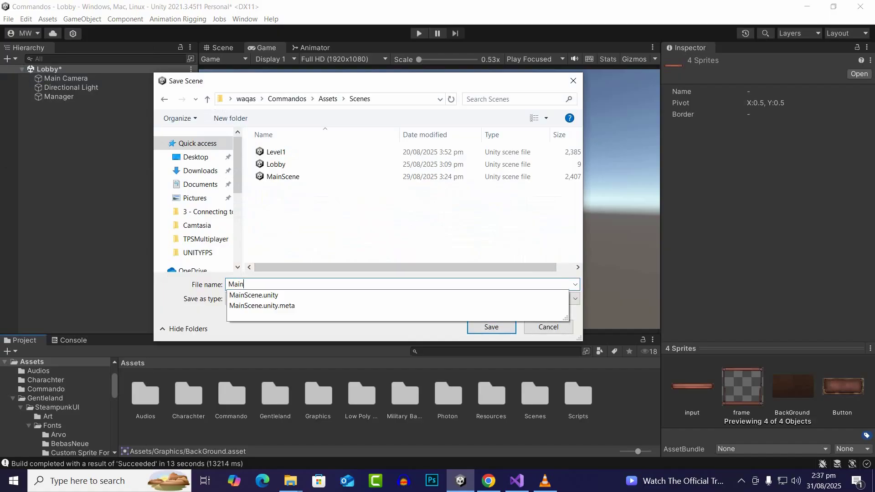
type("Menu")
key("Return")
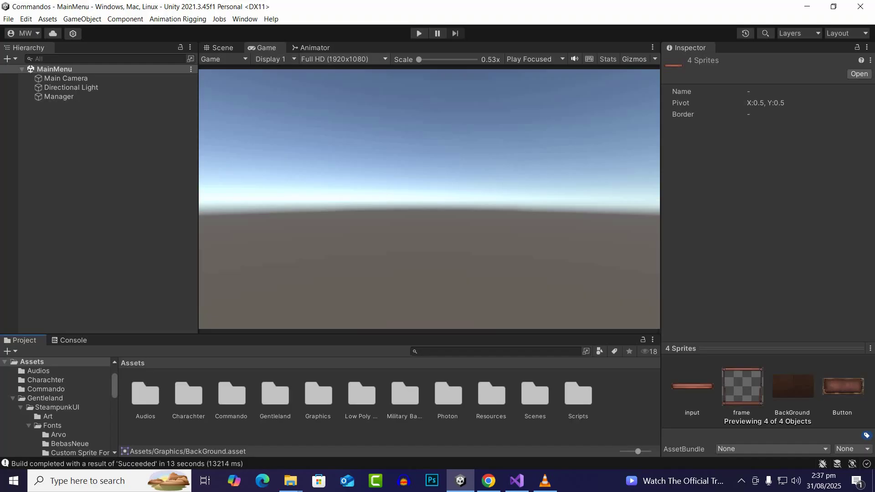
Step: Add a UI Canvas to the MainMenu scene
left_click(343, 59)
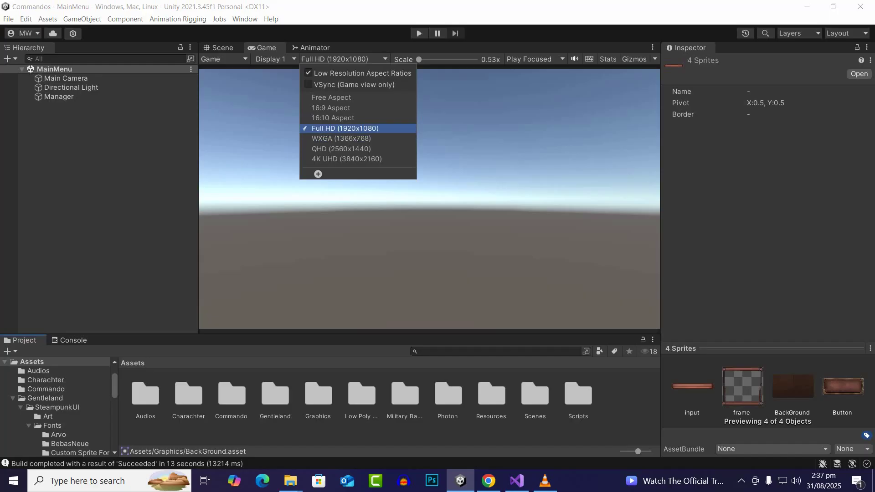
key("Escape")
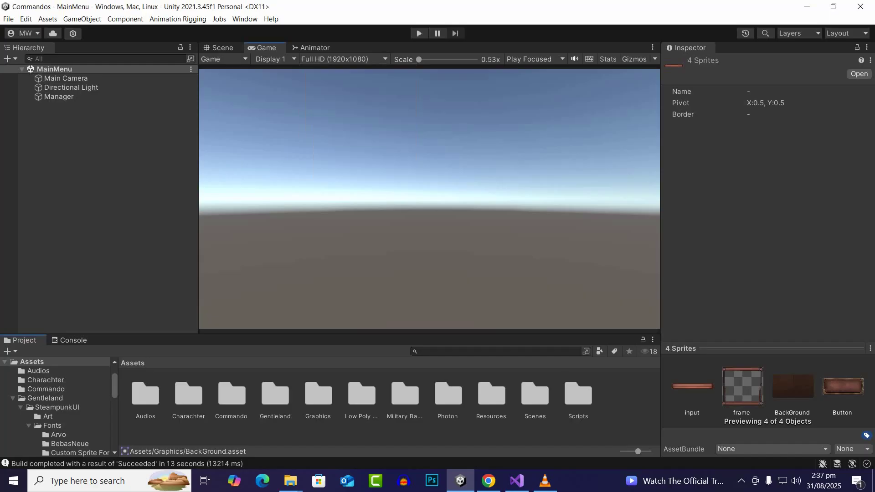
right_click(99, 126)
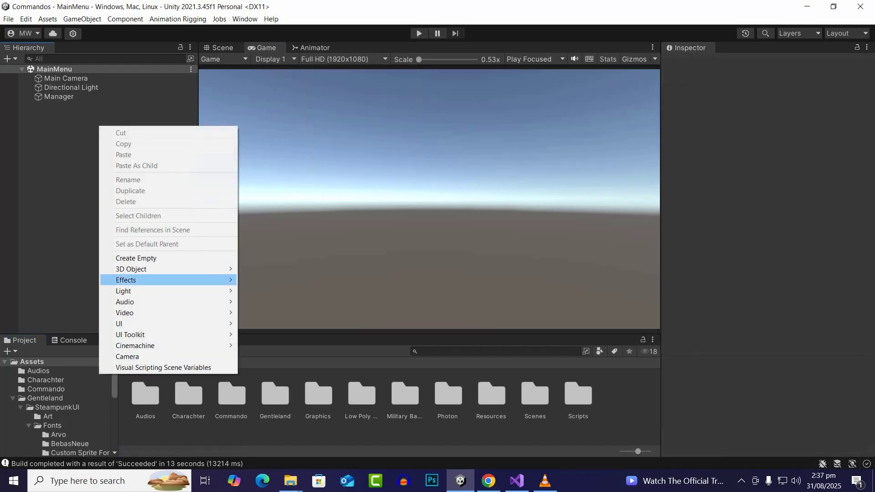
mouse_move(137, 323)
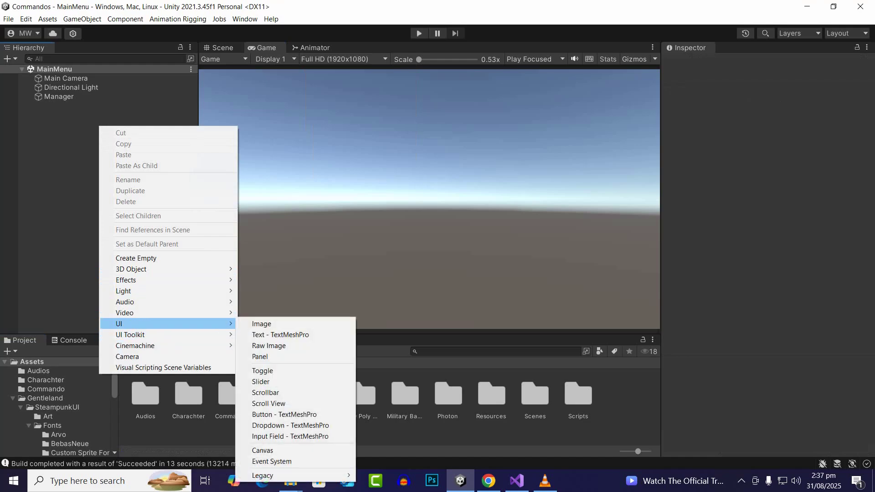
left_click(262, 450)
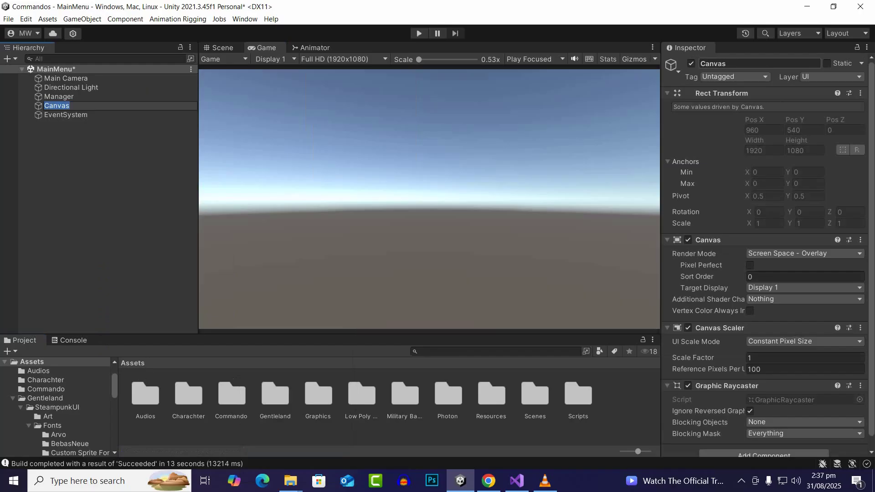
left_click(726, 63)
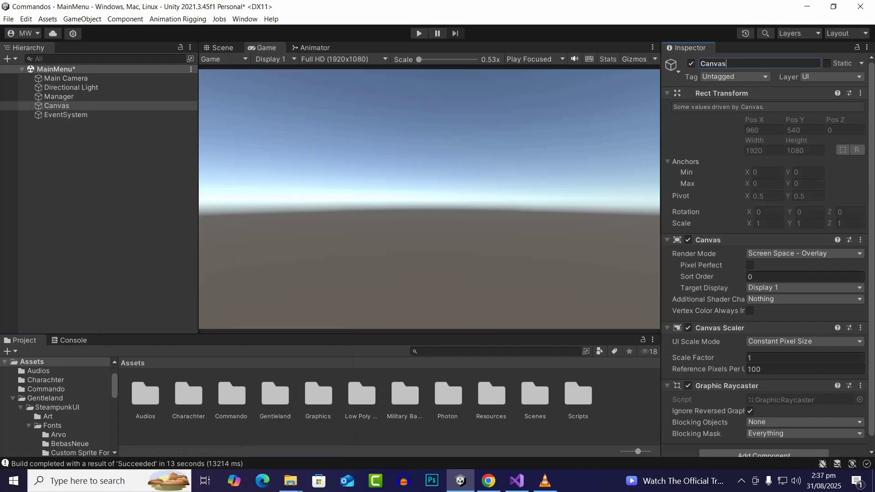
Step: Set the Canvas Scaler to Scale With Screen Size with a reference resolution of 1920 x 1080
left_click(57, 105)
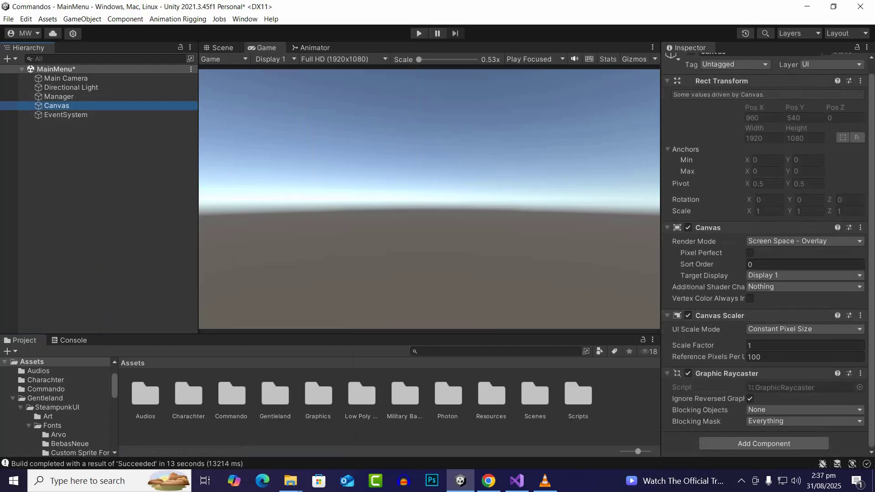
left_click(801, 329)
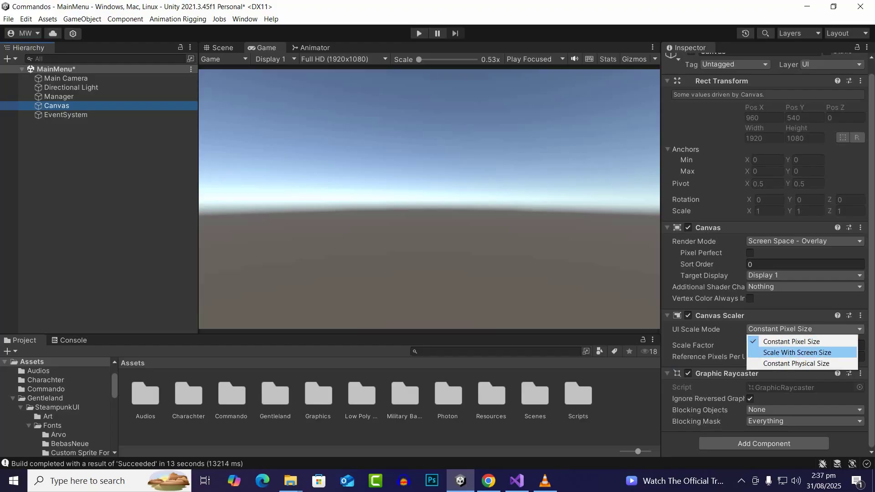
left_click(796, 352)
left_click(769, 345)
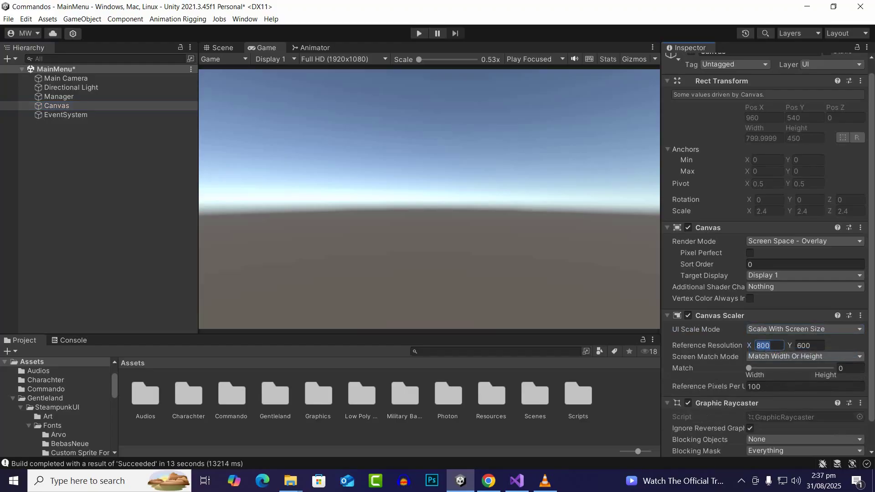
type("1920")
key("Tab")
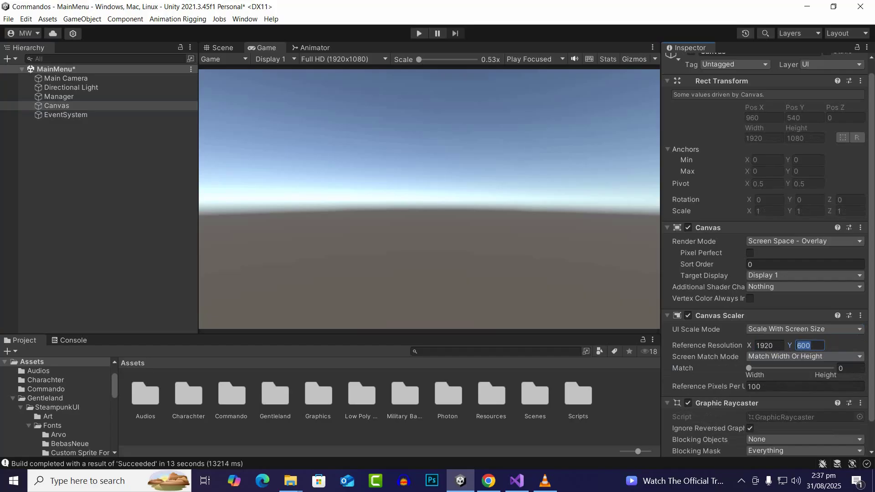
type("1080")
left_click(96, 157)
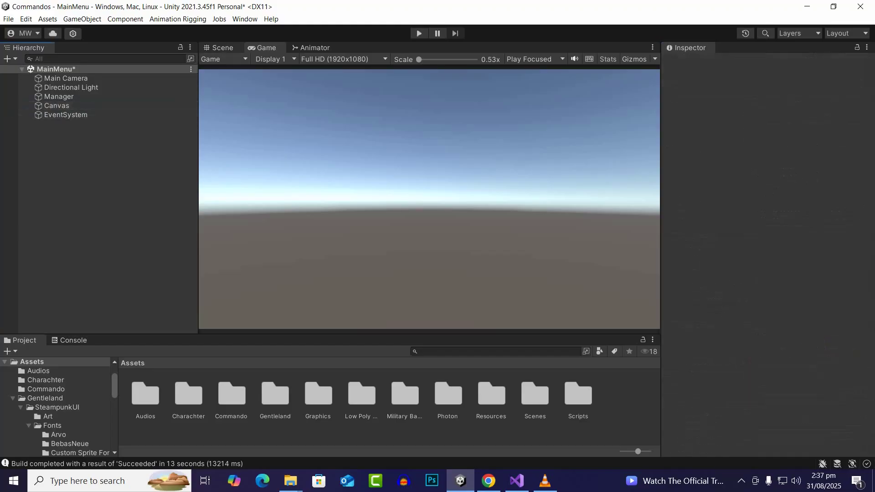
Step: Add a UI Image as a child of the Canvas and name it Background
right_click(54, 105)
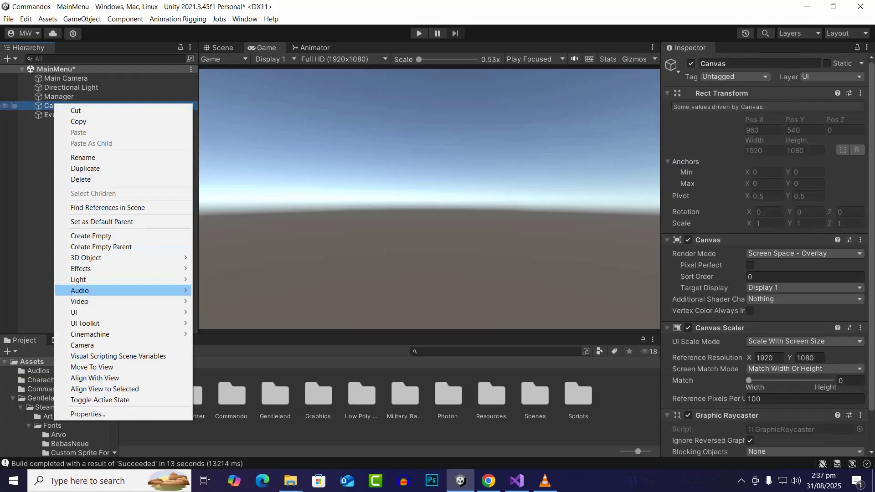
mouse_move(136, 312)
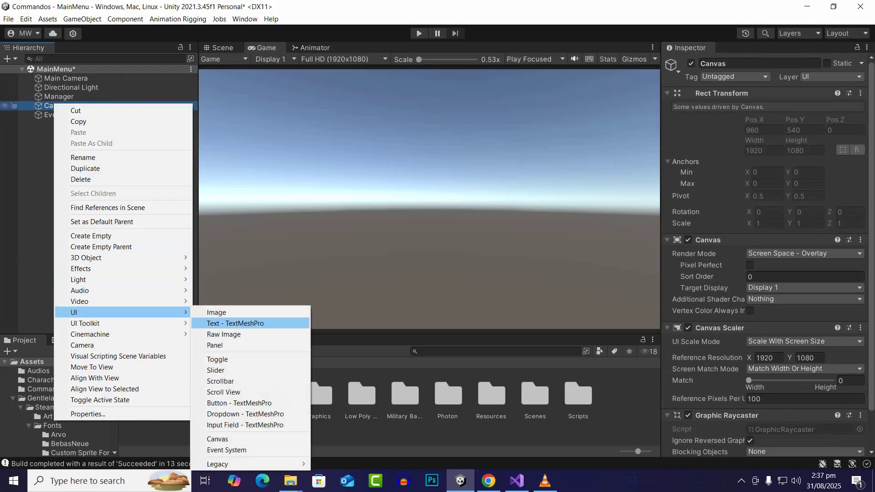
left_click(218, 312)
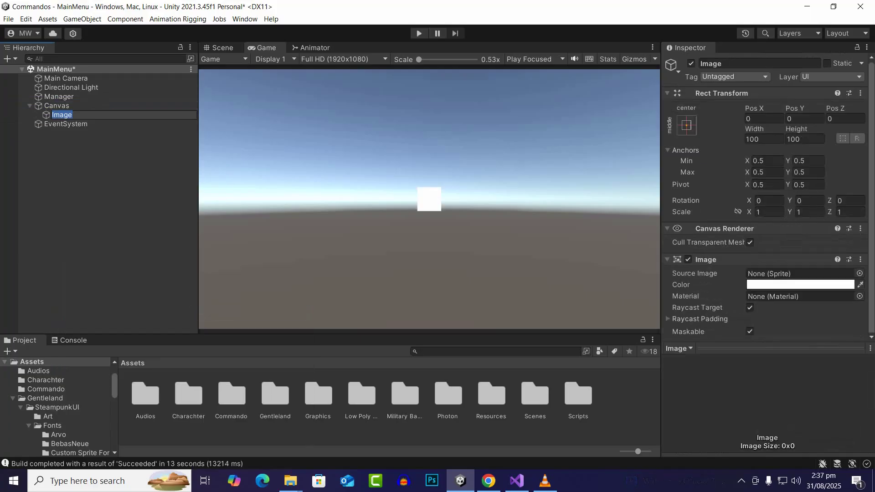
type("Background")
key("Return")
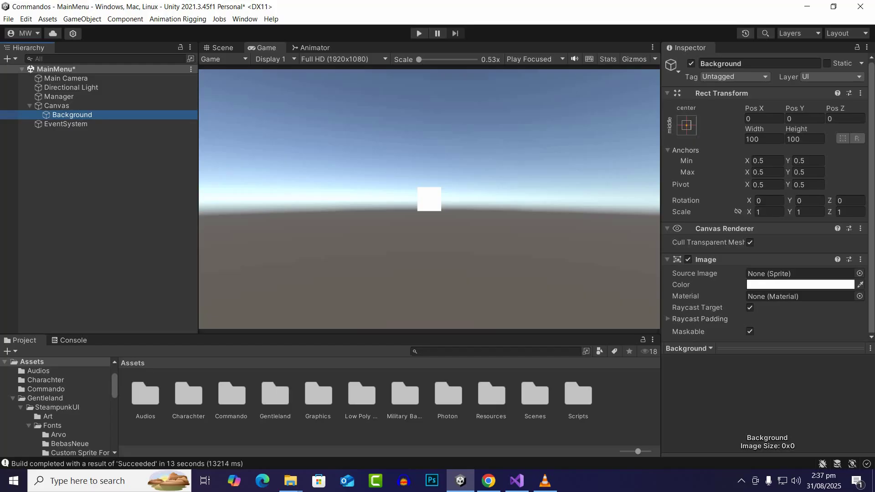
Step: Assign the BackGround sprite from the Graphics folder to the Background image and set it to its native size
double_click(318, 395)
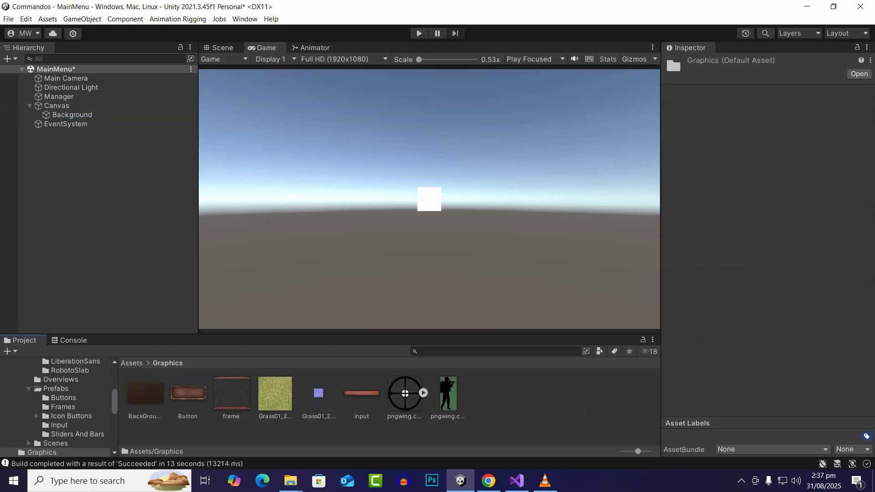
left_click(69, 124)
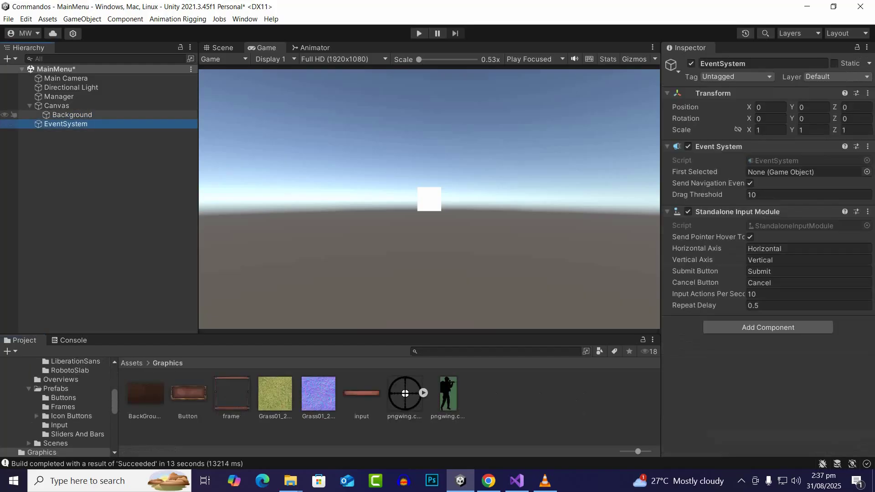
left_click(72, 116)
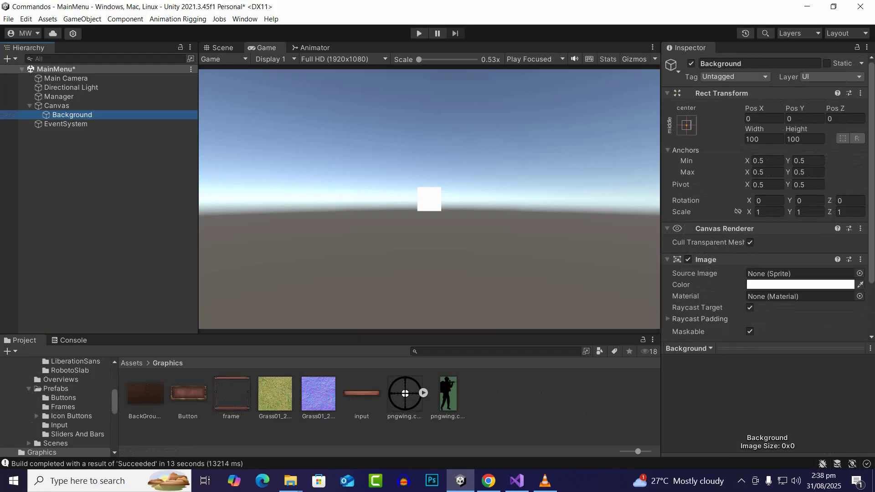
left_click_drag(145, 393, 801, 273)
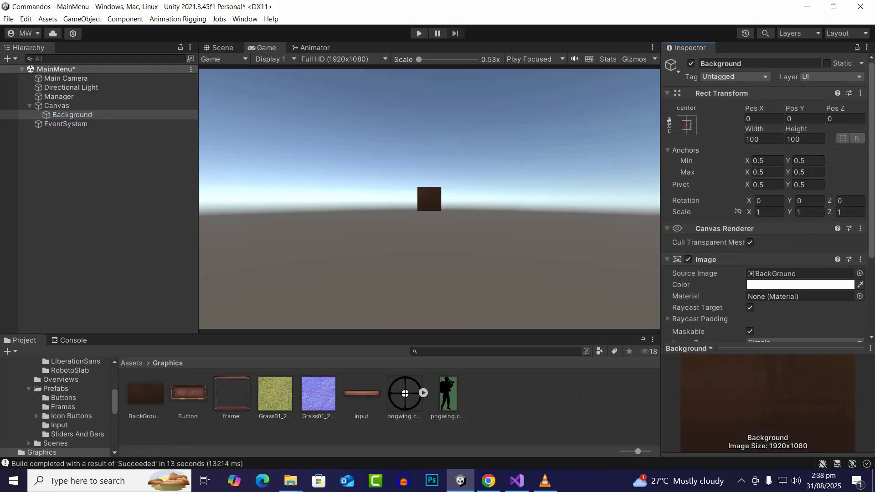
scroll(774, 228, "down", 5)
left_click(804, 268)
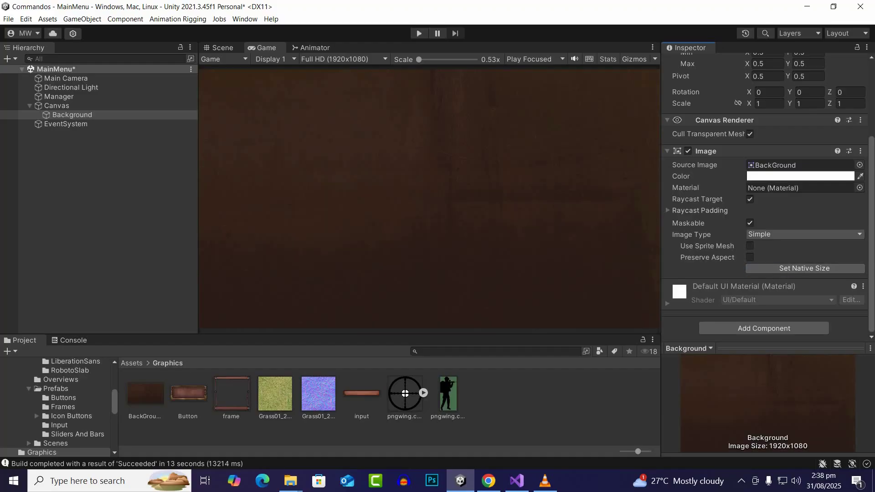
Step: Show the whole canvas in the Scene view in 2D mode and check the Background image's width and height
left_click(223, 47)
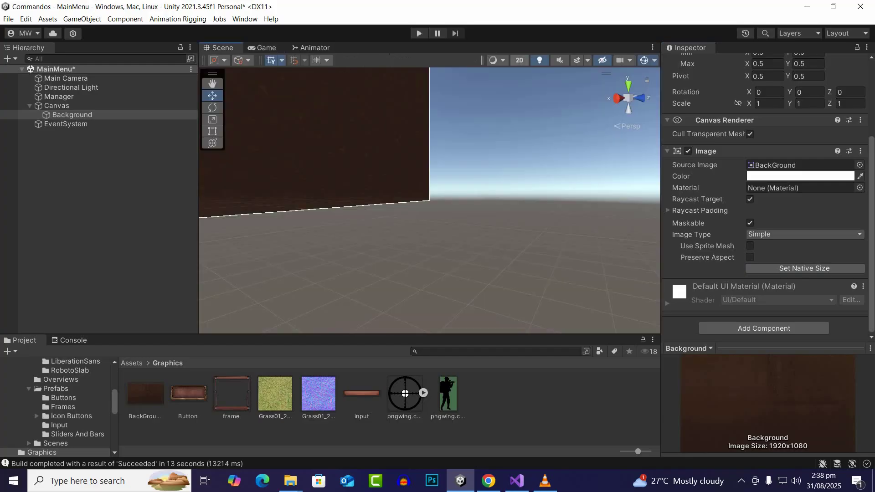
left_click(520, 60)
scroll(586, 125, "down", 6)
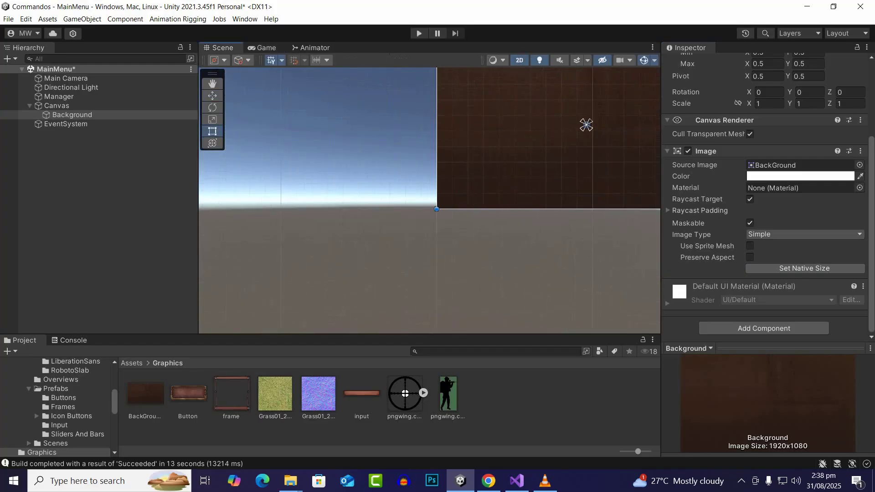
scroll(533, 145, "up", 6)
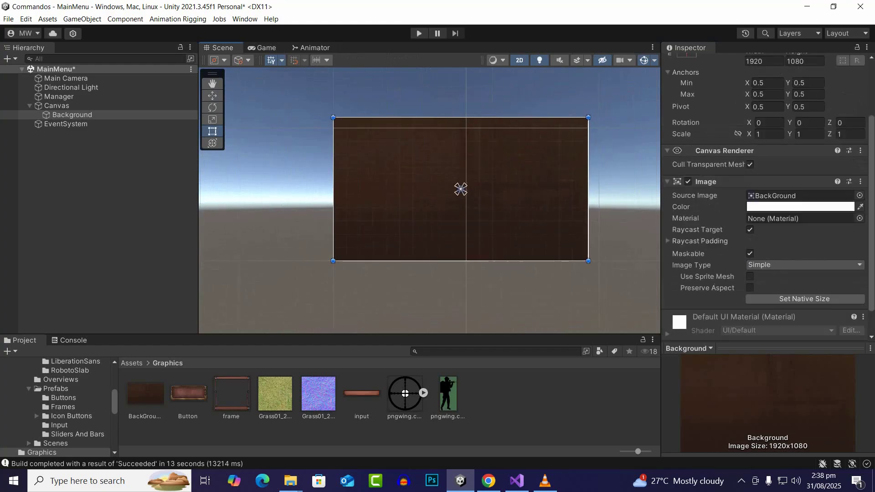
scroll(448, 188, "up", 2)
scroll(448, 188, "down", 5)
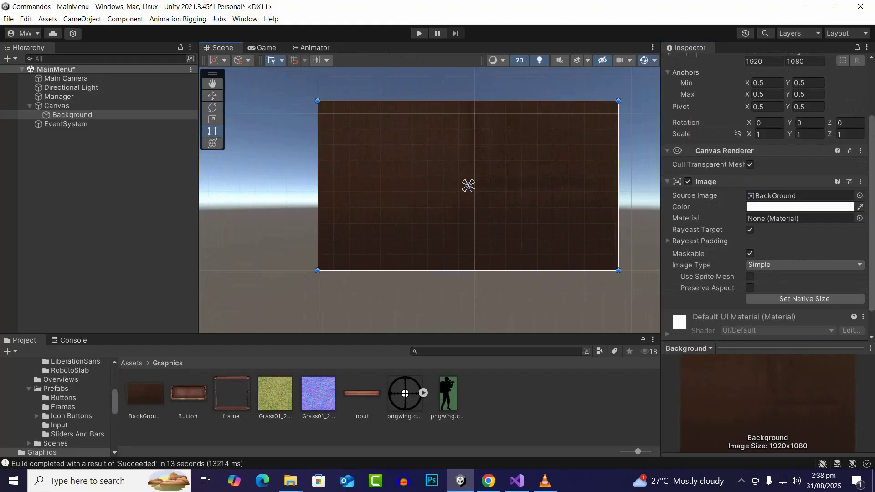
scroll(766, 196, "up", 3)
left_click(764, 139)
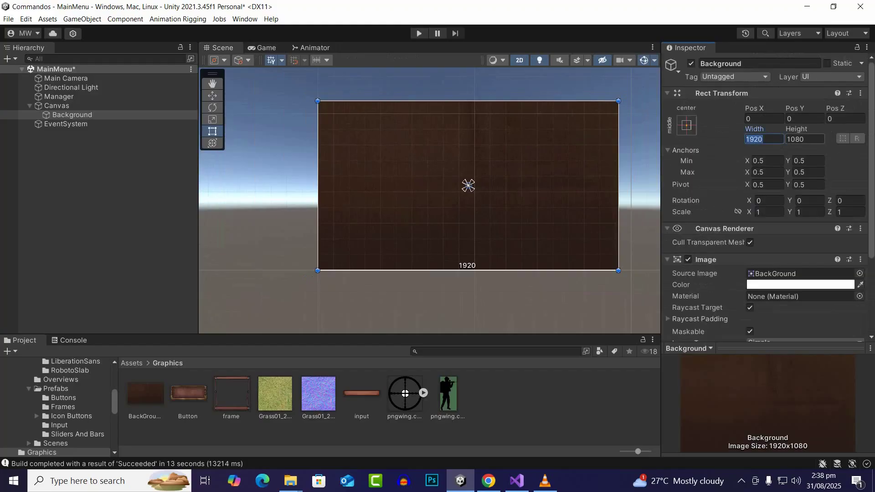
left_click(804, 139)
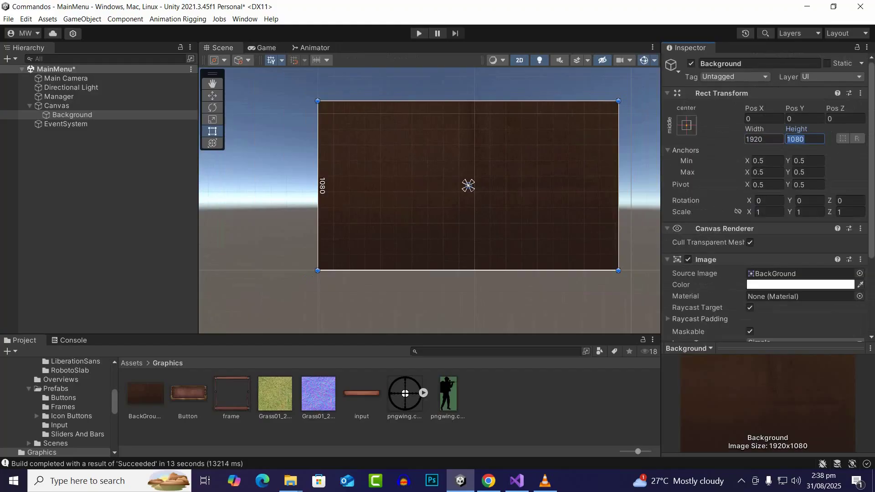
left_click(763, 140)
left_click(105, 182)
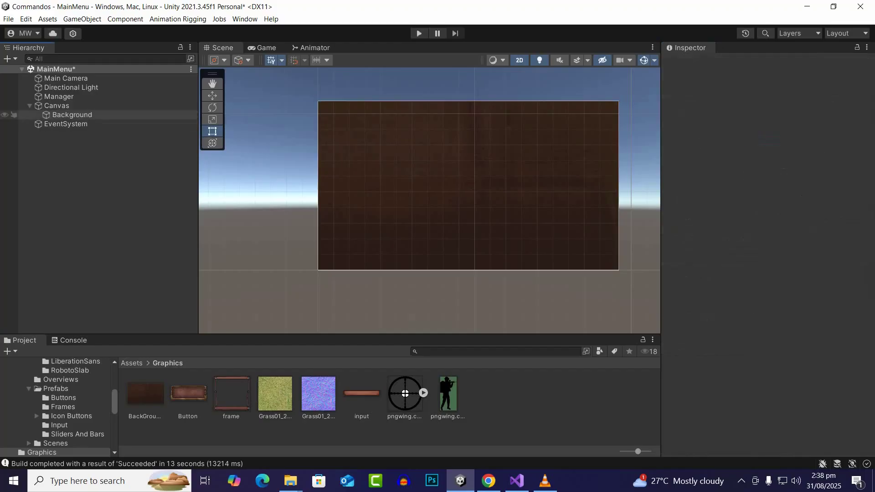
Step: Add a second UI Image as a child of the Canvas
left_click(58, 106)
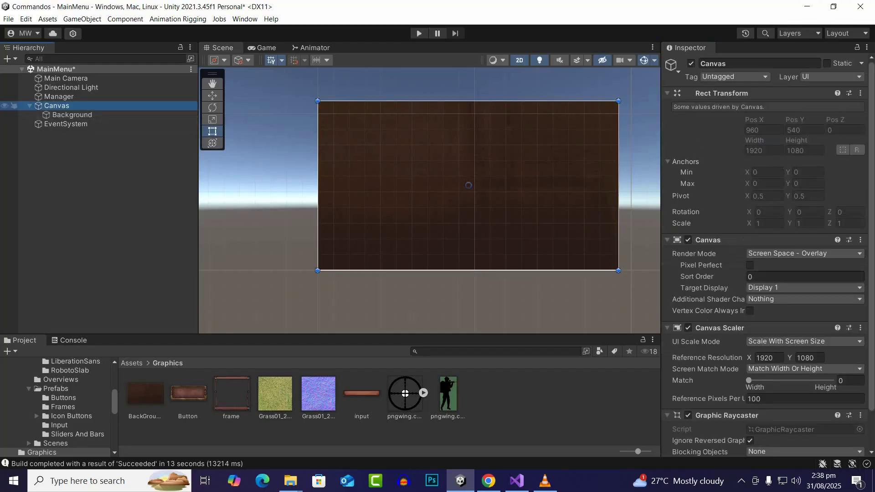
right_click(67, 103)
mouse_move(137, 257)
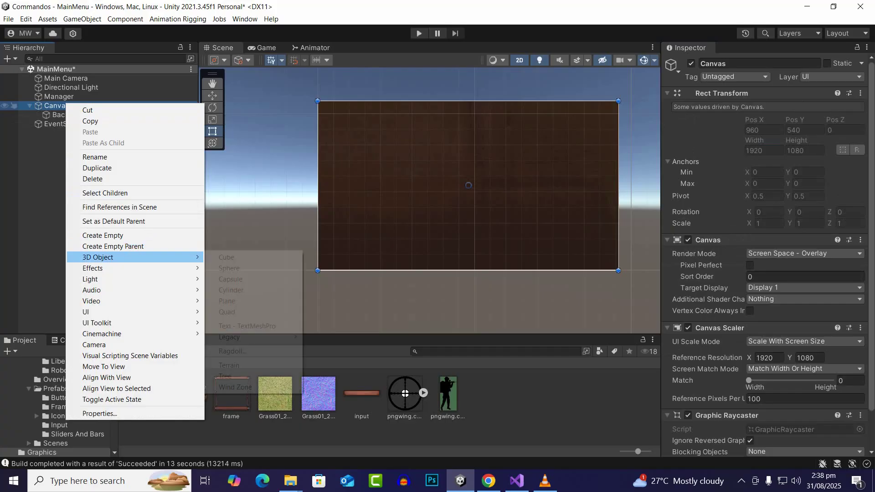
mouse_move(136, 312)
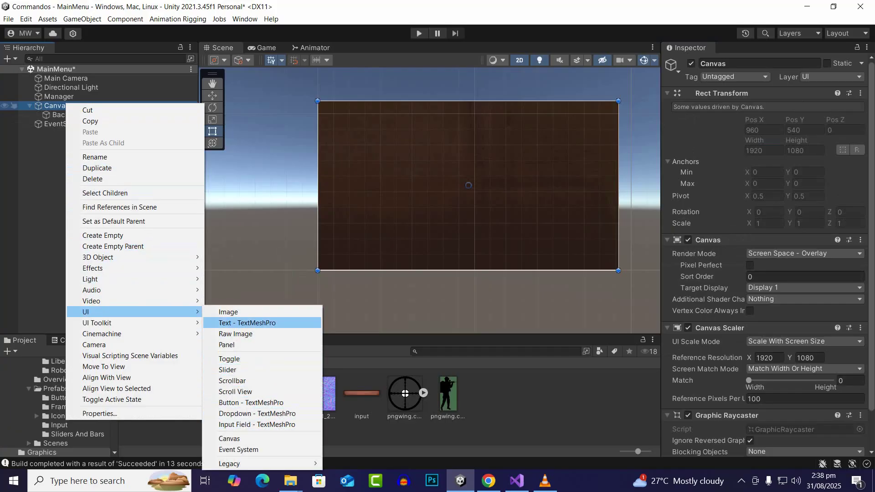
left_click(227, 311)
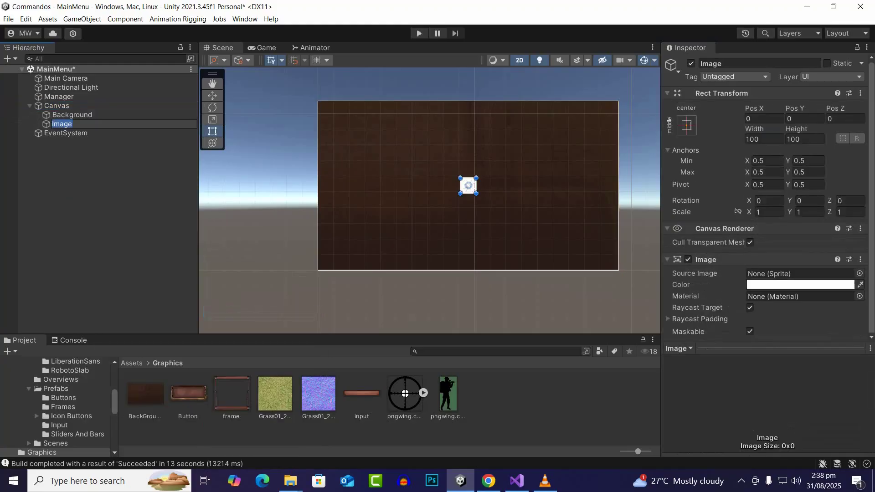
Step: Set the texture type of the pngwing.com (18) soldier graphic to Sprite (2D and UI) and apply the import settings
scroll(765, 196, "down", 3)
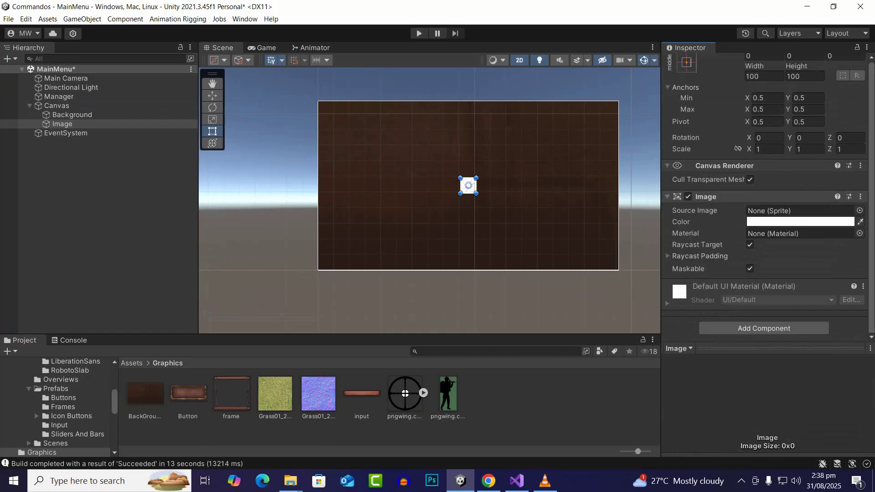
left_click(448, 394)
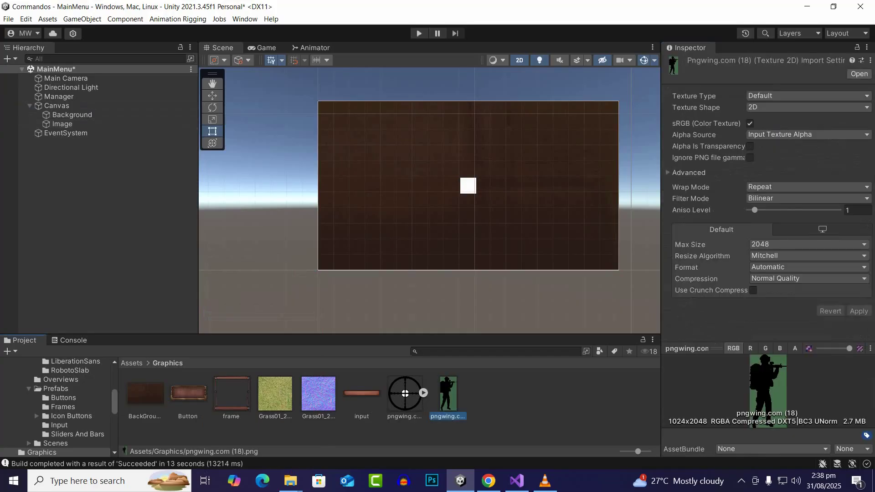
left_click(806, 96)
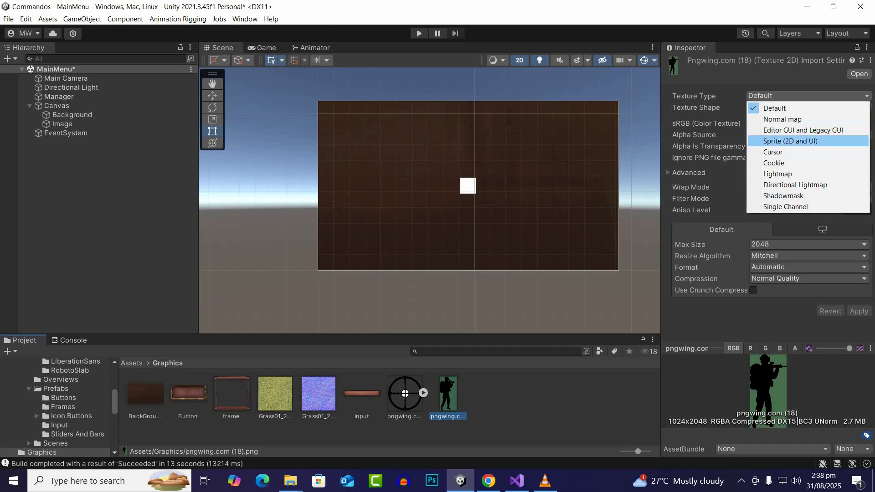
left_click(775, 142)
scroll(768, 199, "down", 2)
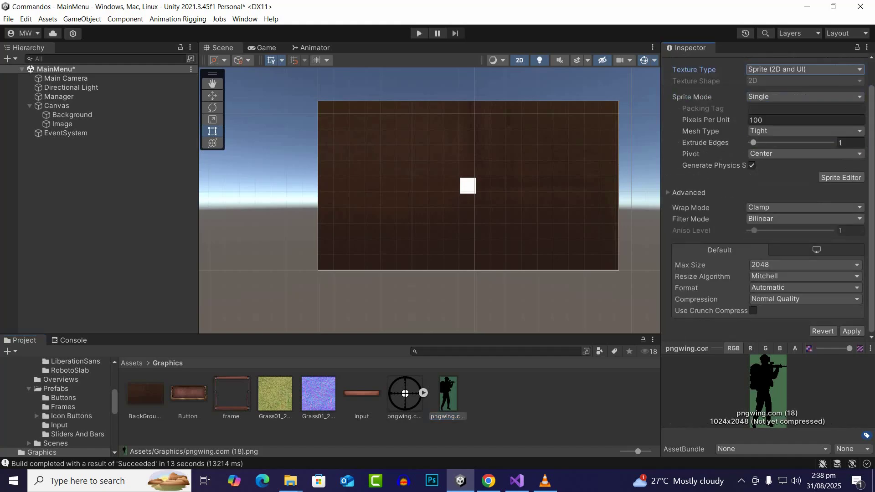
left_click(851, 331)
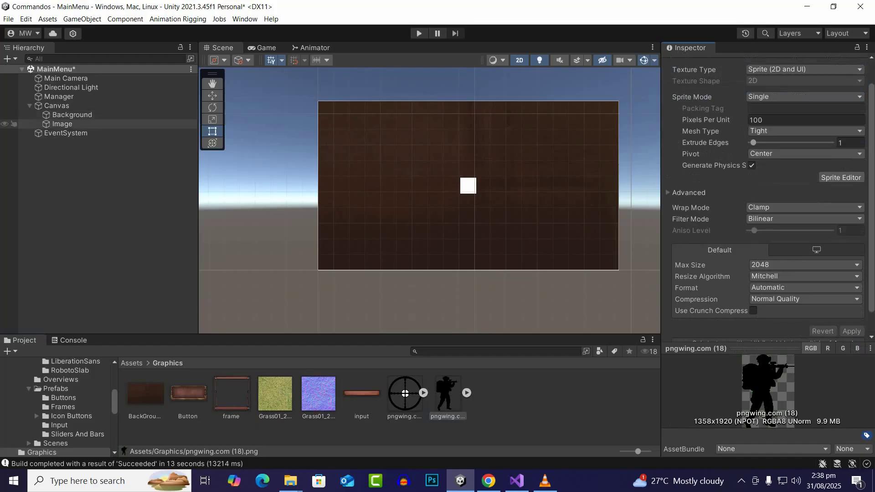
Step: Assign the pngwing.com (18) soldier sprite to the new UI Image and set it to its native size
left_click(62, 124)
left_click_drag(446, 392, 801, 247)
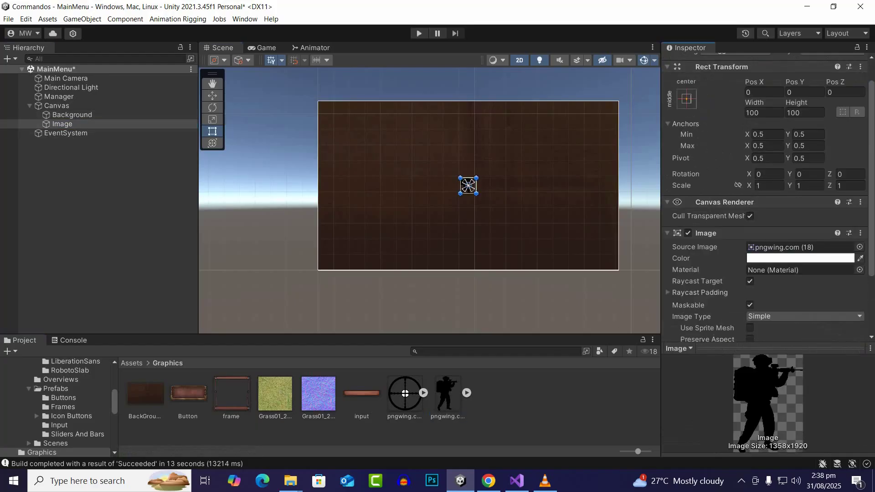
scroll(766, 195, "down", 3)
left_click(804, 268)
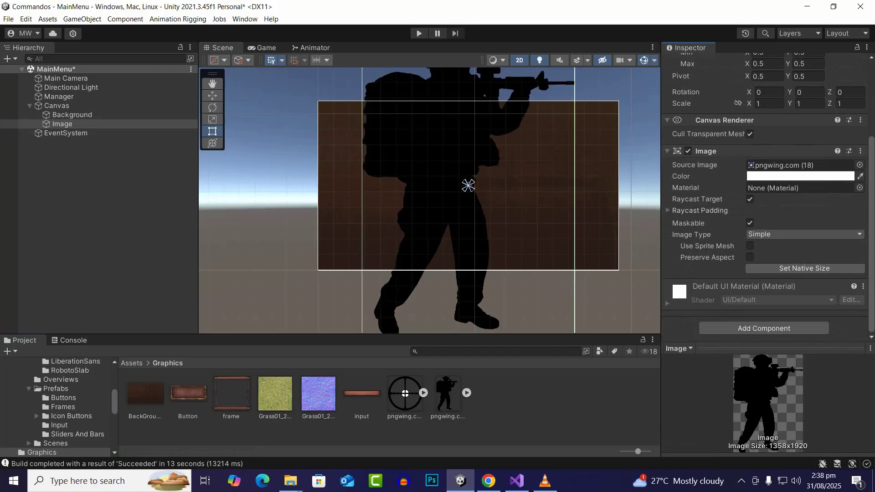
Step: Rename the soldier image object as CommandoImage
scroll(765, 196, "up", 4)
left_click(759, 63)
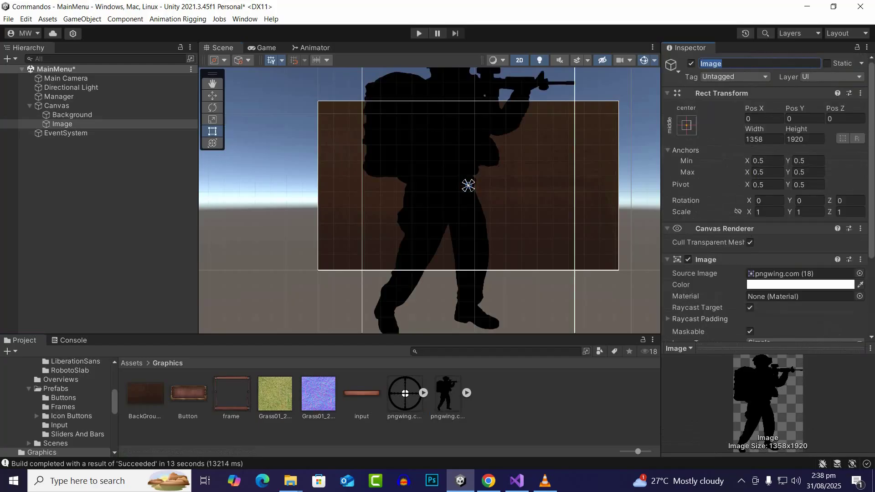
type("CommandoImage")
key("Return")
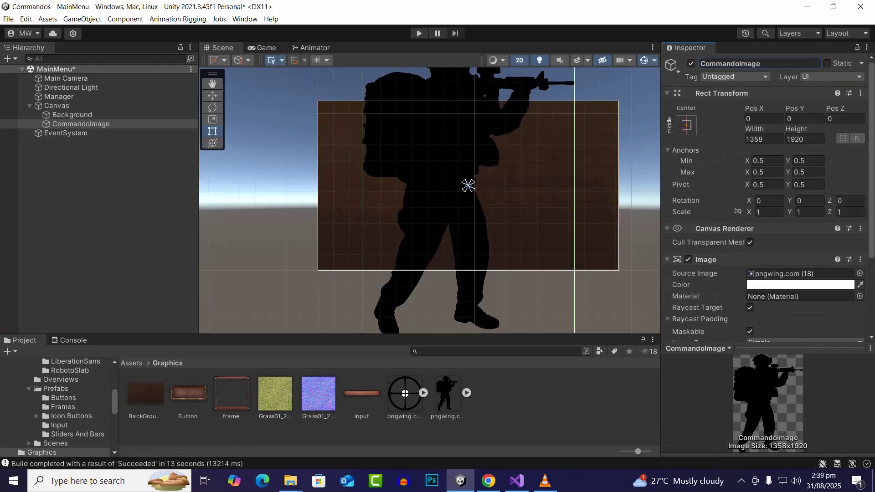
Step: Scale the CommandoImage uniformly to about 0.51 and move it to the left part of the canvas, at Pos X about -539
left_click(212, 119)
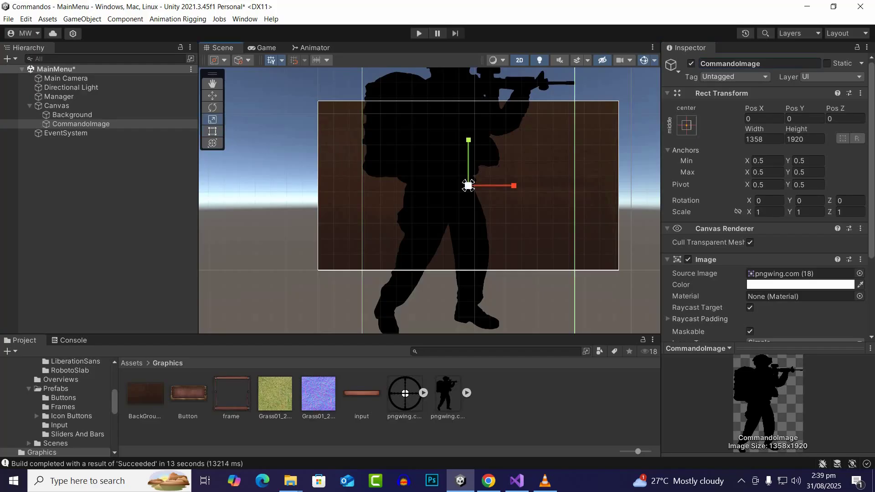
left_click_drag(469, 185, 469, 185)
scroll(469, 186, "up", 1)
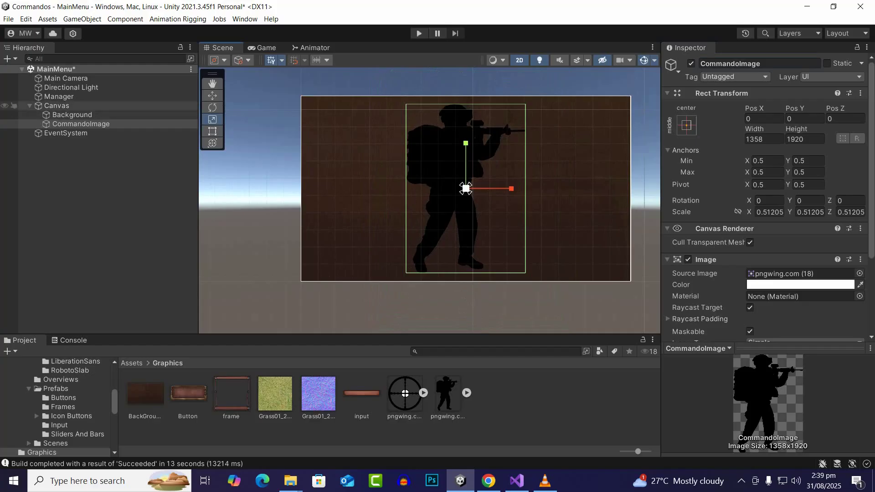
key("w")
left_click_drag(465, 188, 465, 188)
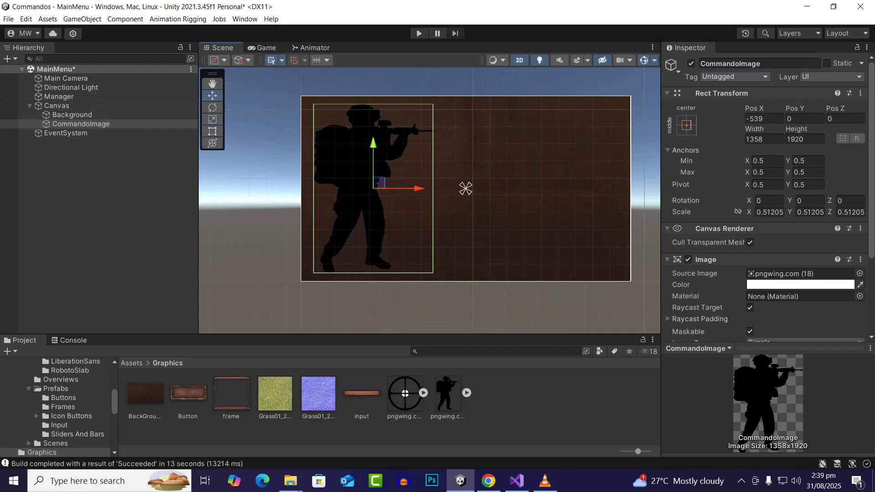
left_click(103, 200)
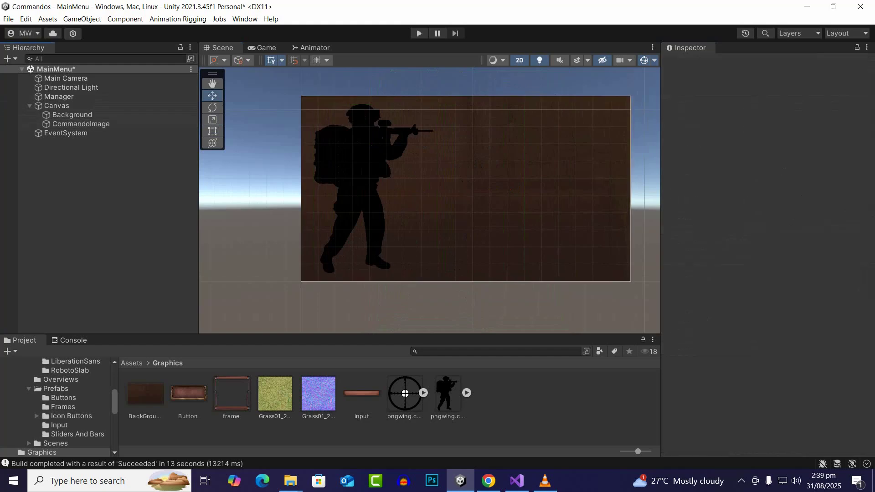
Step: Add a UI Panel as a child of the Canvas and name it MainMenuPanel
right_click(60, 105)
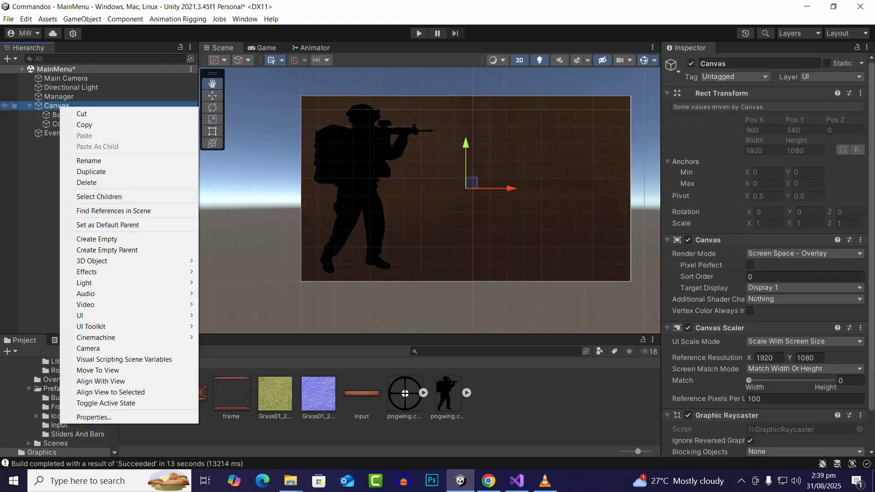
mouse_move(137, 315)
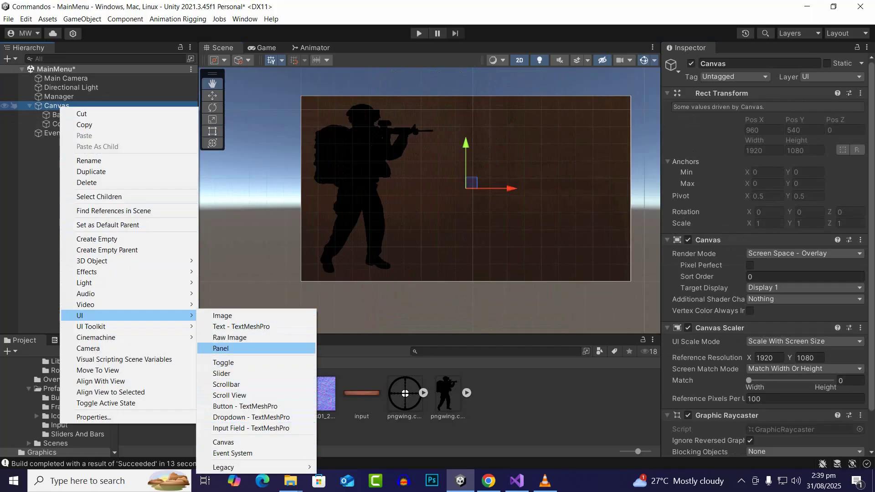
left_click(221, 348)
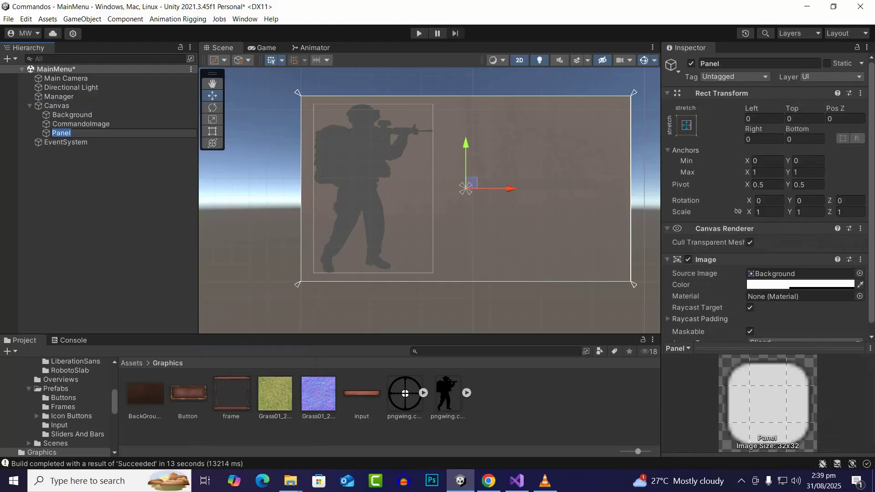
type("MainMenuPanel")
key("Return")
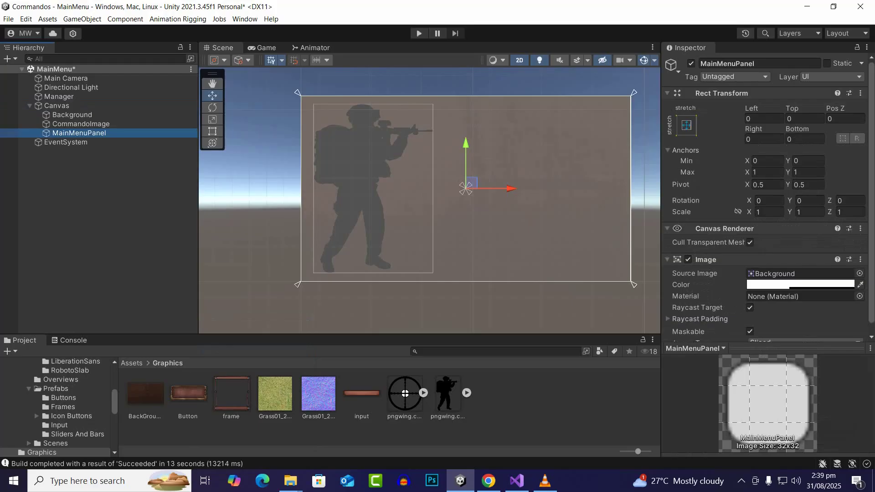
Step: Assign the frame sprite from the Graphics folder to the MainMenuPanel and set it to its native size
scroll(764, 200, "down", 2)
left_click_drag(232, 393, 784, 205)
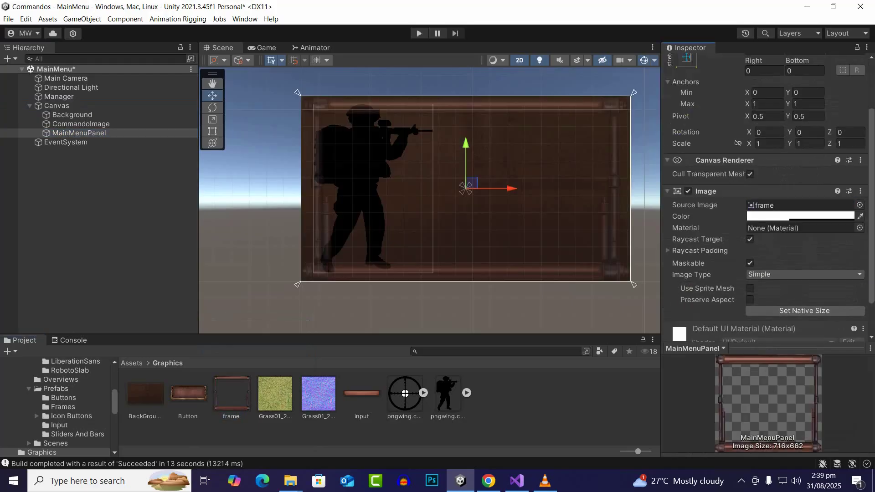
left_click(804, 309)
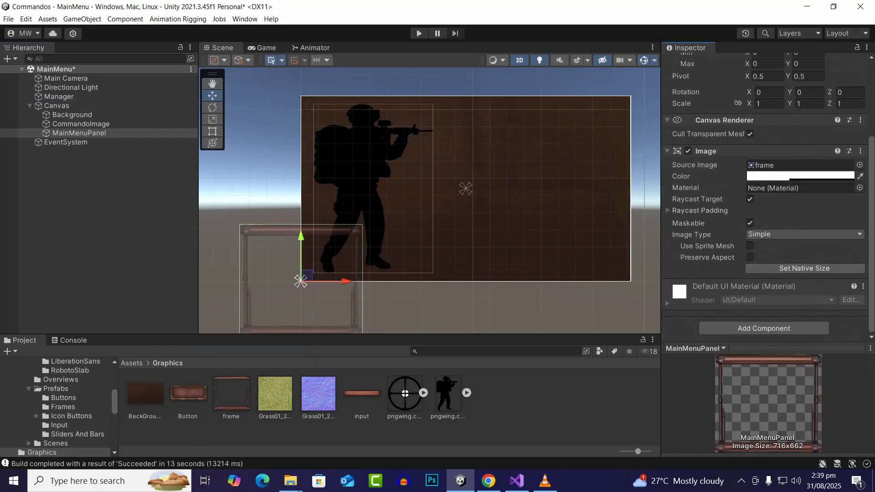
Step: Try the MainMenuPanel in the right half of the canvas, and delete the panel
left_click_drag(301, 255, 301, 155)
left_click_drag(340, 180, 583, 181)
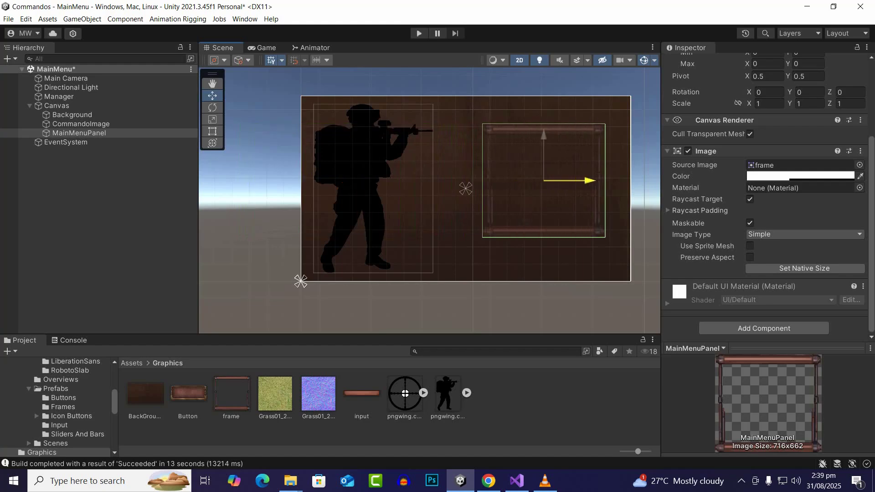
scroll(583, 181, "up", 2)
scroll(585, 167, "down", 1)
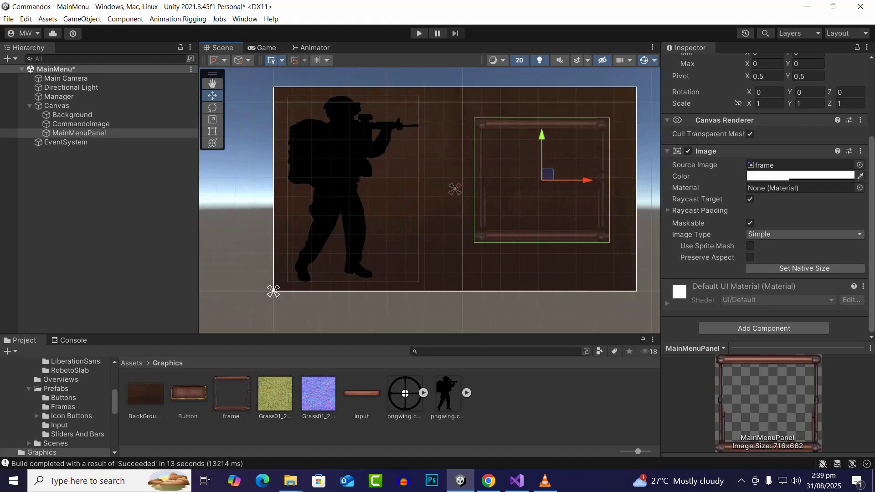
key("Delete")
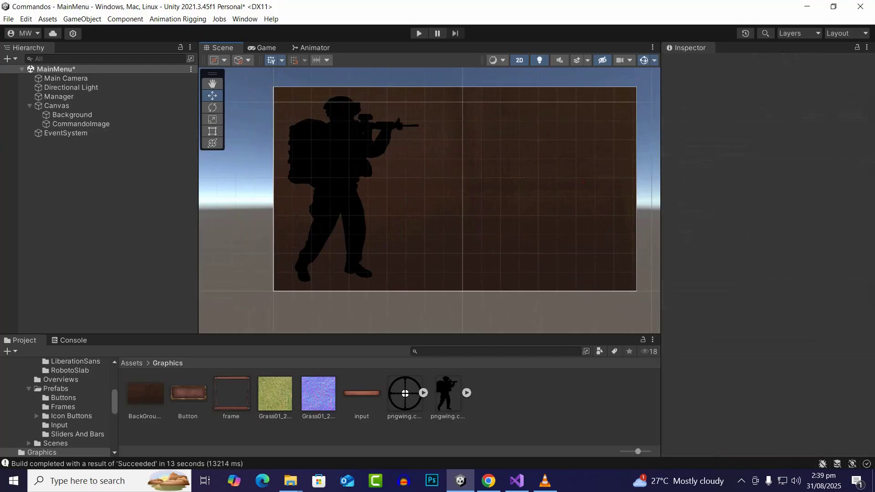
Step: Try out tint colours on the CommandoImage and reset its colour to white
scroll(399, 193, "up", 1)
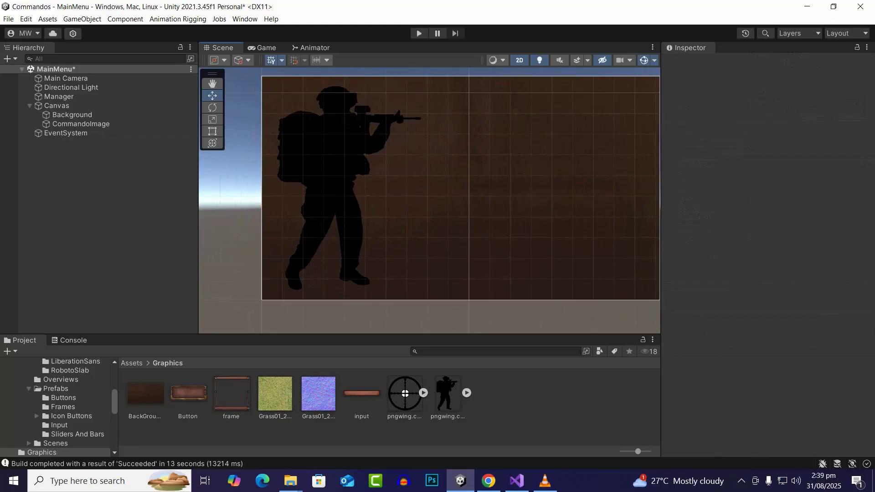
left_click(337, 160)
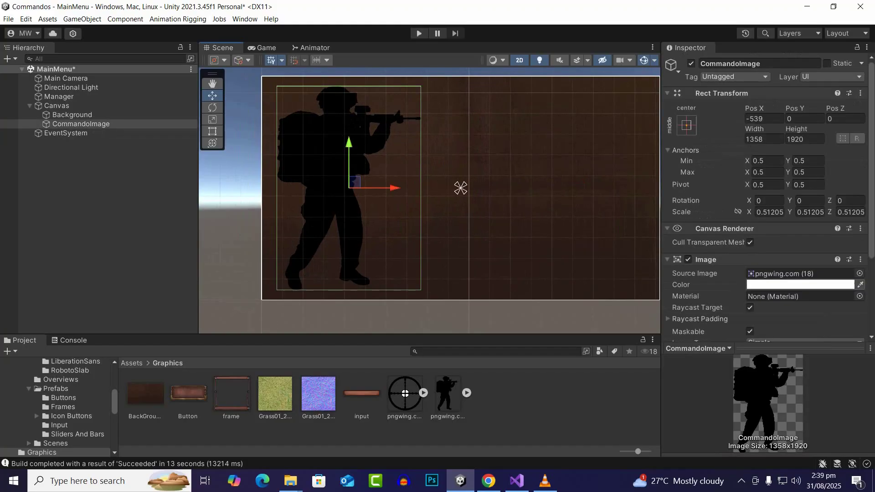
left_click(800, 284)
mouse_move(803, 276)
left_mouse_down()
mouse_move(834, 253)
mouse_move(792, 282)
mouse_move(777, 313)
mouse_move(774, 253)
left_mouse_up()
left_click(864, 186)
scroll(405, 236, "down", 2)
scroll(455, 192, "up", 2)
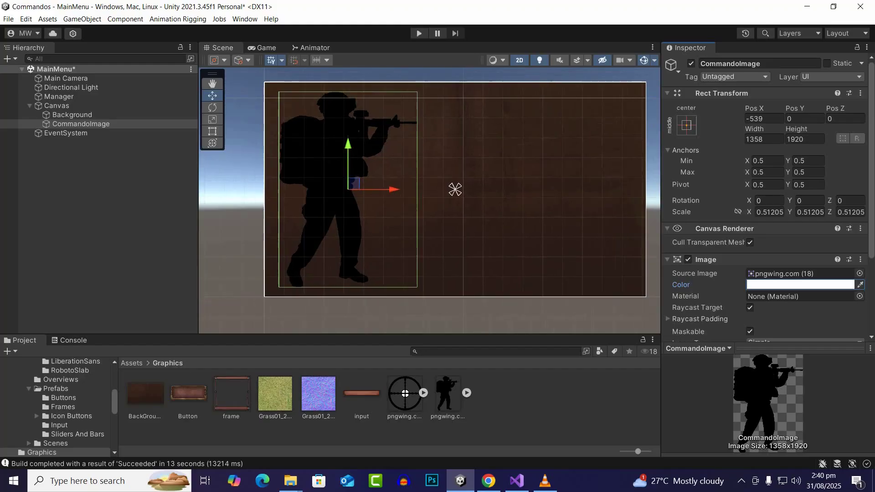
Step: Try out tint colours on the Background image and reset its colour to white (FFFFFF)
left_click(454, 186)
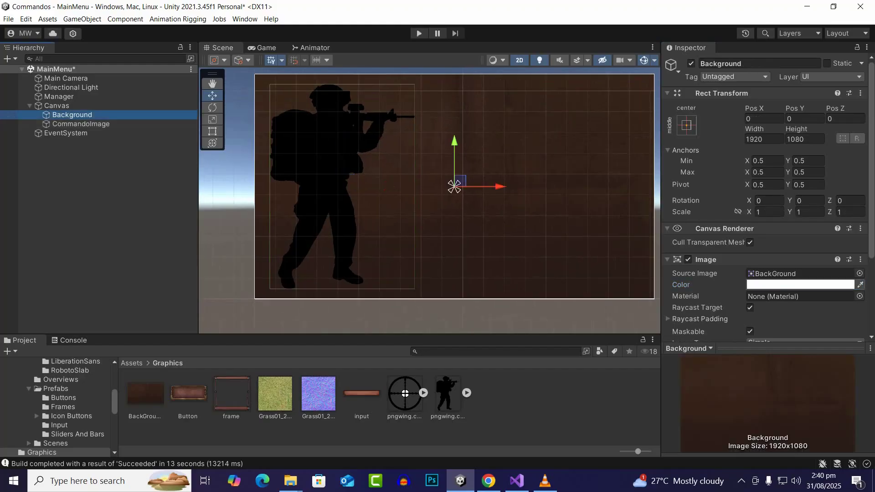
left_click(801, 285)
mouse_move(801, 283)
left_mouse_down()
mouse_move(834, 253)
mouse_move(833, 279)
mouse_move(808, 312)
mouse_move(774, 313)
mouse_move(772, 239)
mouse_move(750, 291)
mouse_move(796, 229)
mouse_move(765, 245)
mouse_move(781, 233)
mouse_move(774, 253)
left_mouse_up()
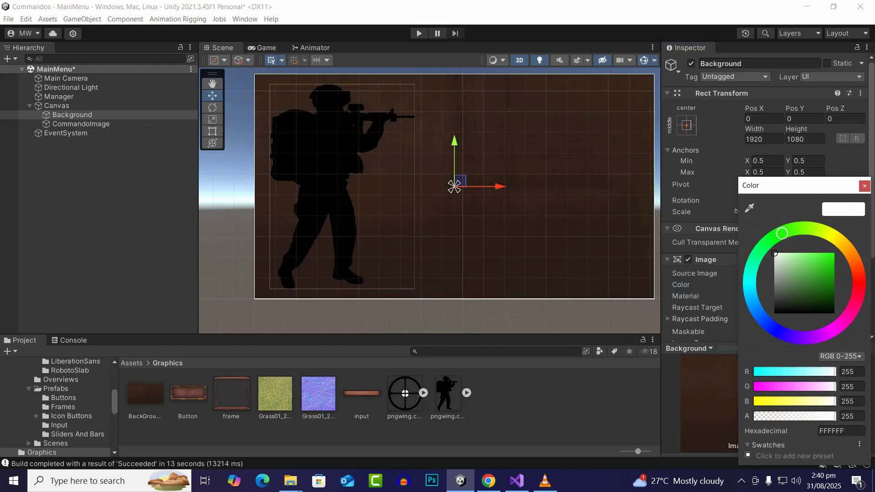
left_click(864, 185)
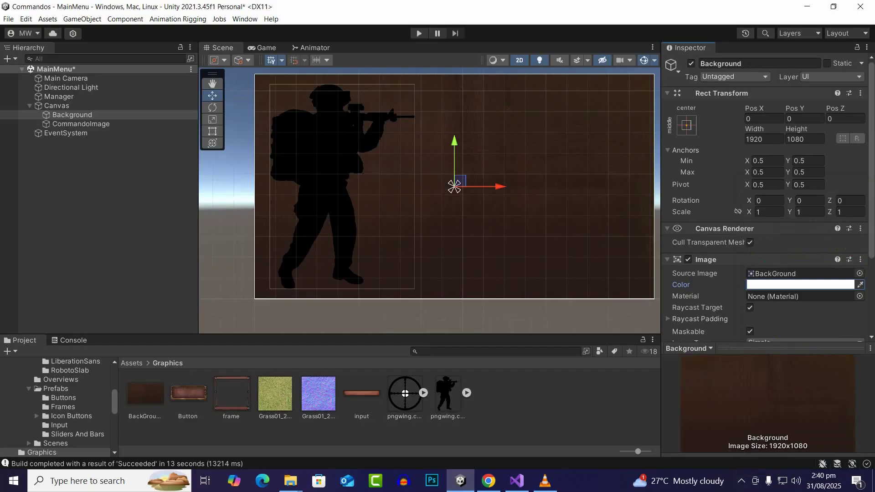
Step: Switch to Chrome and open the full-colour soldier figure with a rifle from the related images on the PNGWing page
left_click(488, 480)
left_click(624, 11)
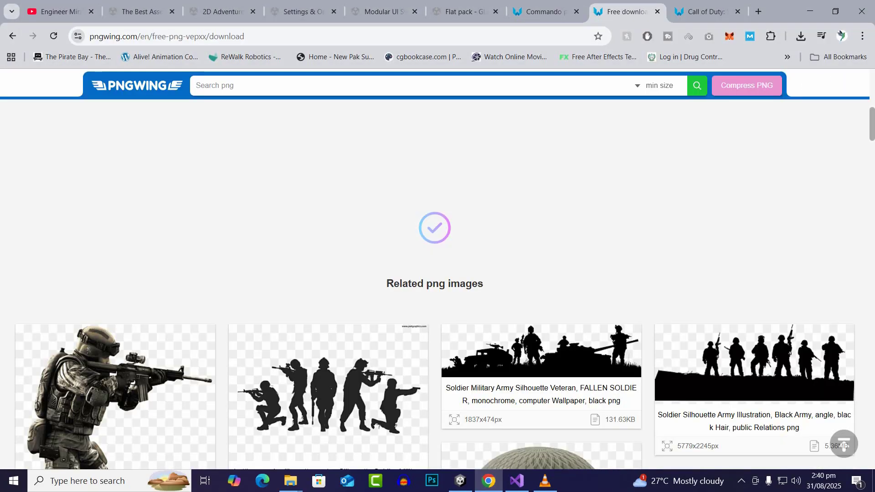
scroll(437, 282, "down", 5)
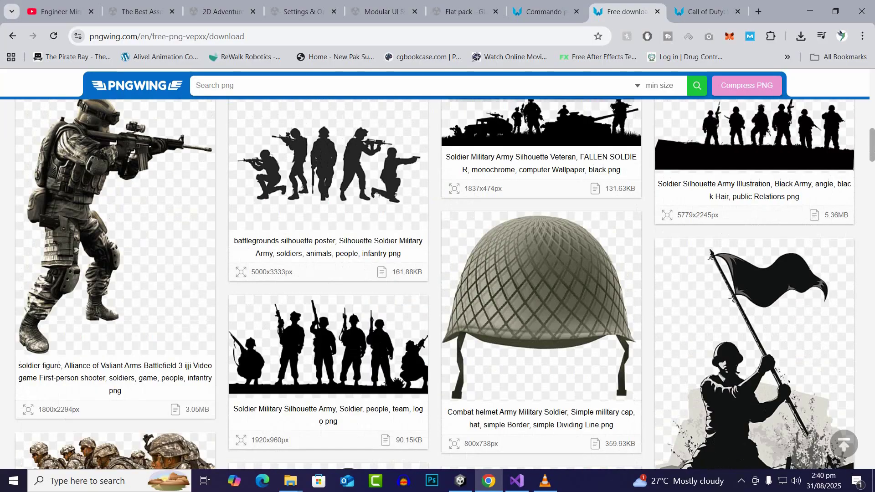
scroll(438, 282, "up", 4)
scroll(438, 282, "down", 2)
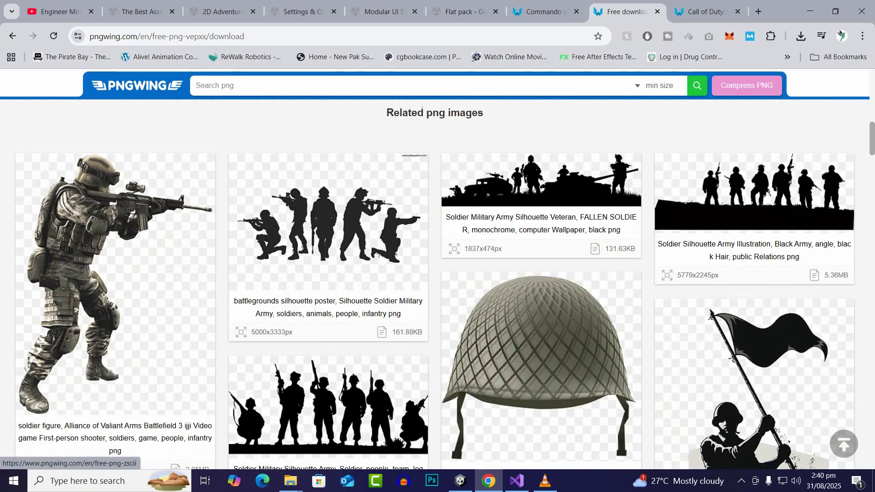
left_click(115, 282)
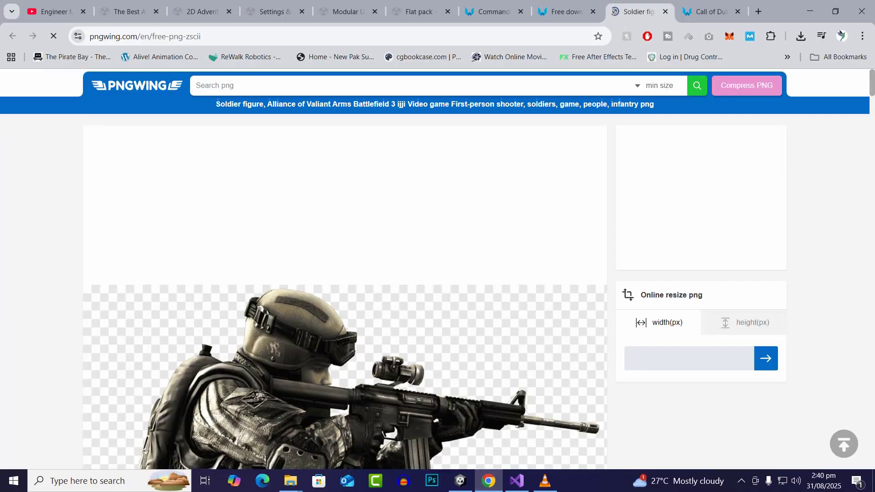
Step: Download the soldier figure PNG and import the downloaded pngwing.com (19).png into the Graphics folder of the Unity project
scroll(344, 283, "down", 18)
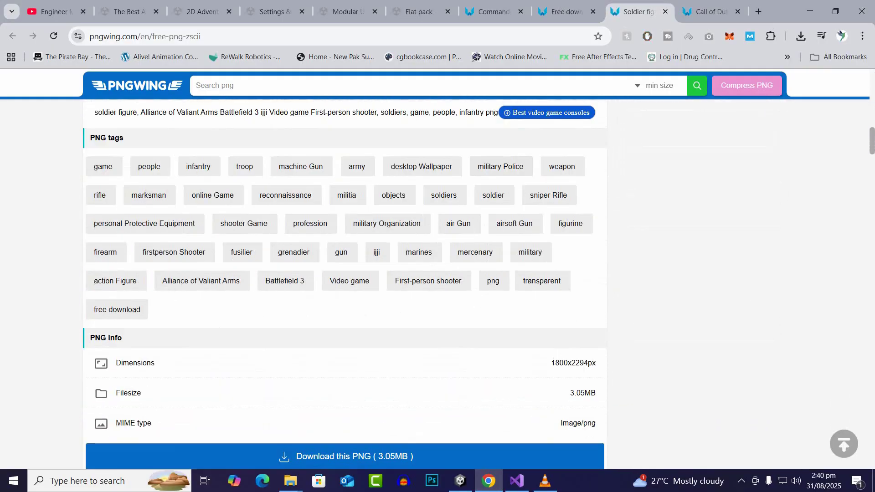
scroll(345, 227, "down", 5)
left_click(345, 228)
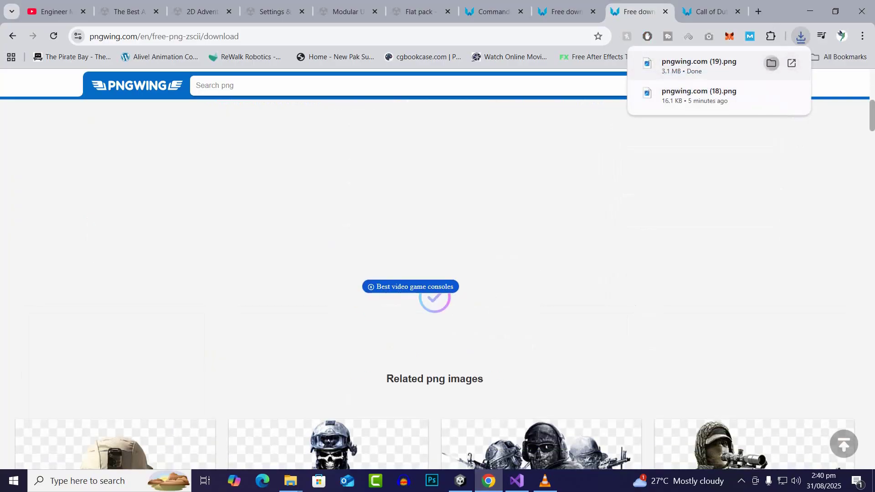
left_click(771, 63)
left_click_drag(236, 205, 510, 410)
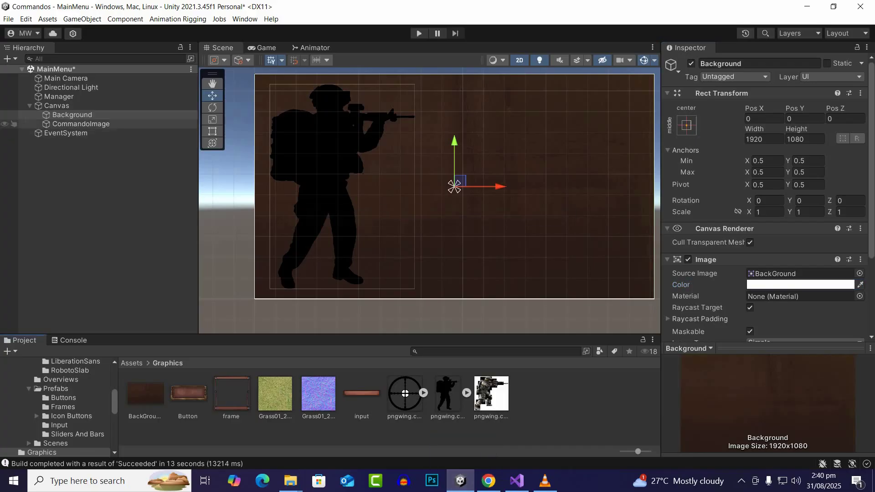
Step: Set the texture type of the pngwing.com (19) image to Sprite (2D and UI) and apply the import settings
left_click(77, 124)
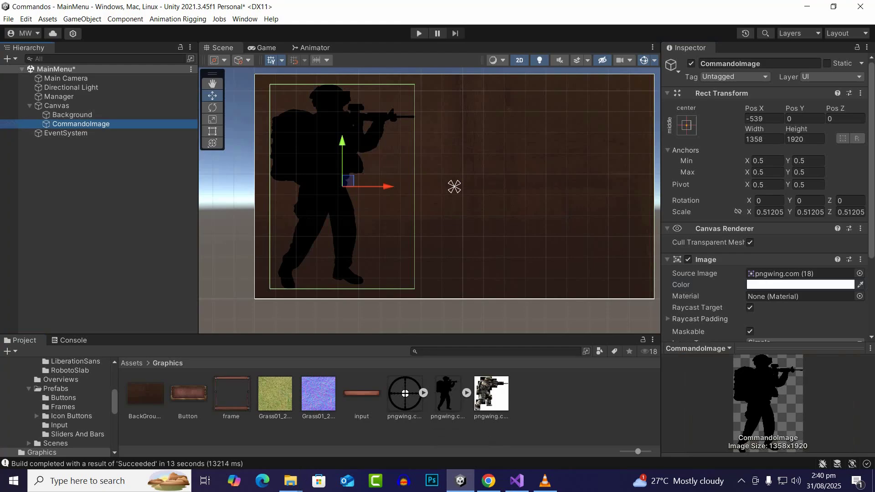
left_click(491, 393)
left_click(806, 96)
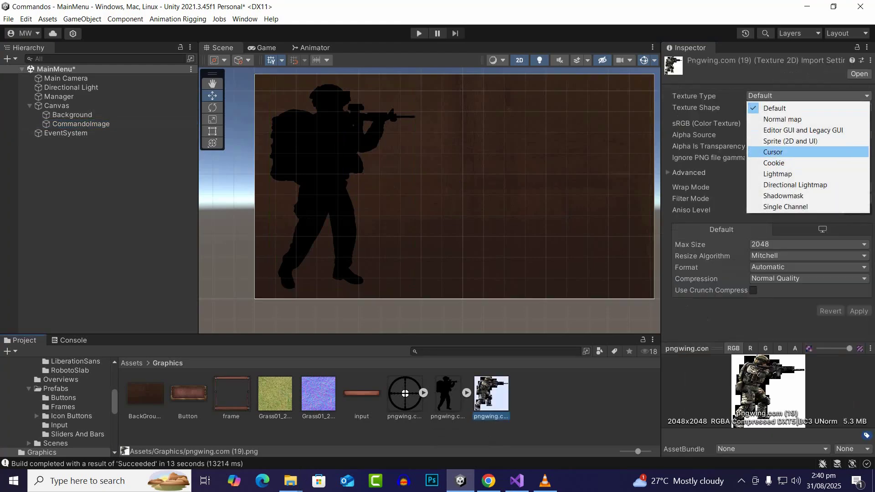
left_click(770, 141)
scroll(770, 196, "down", 2)
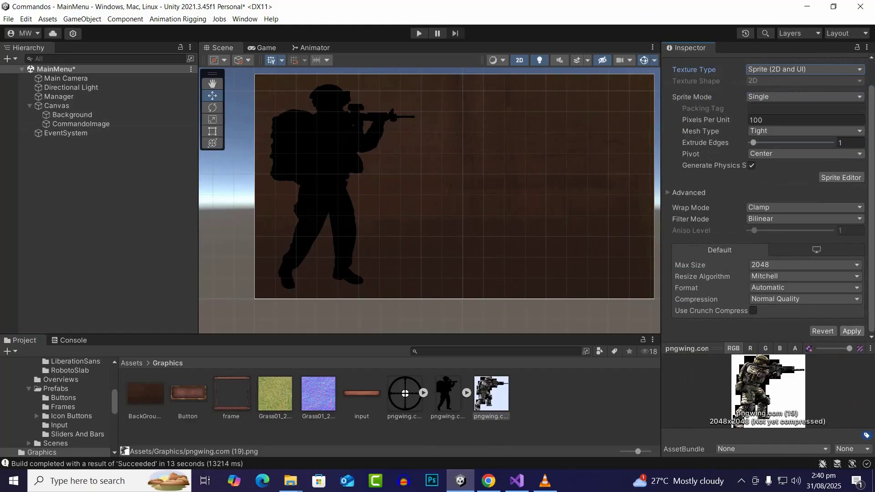
left_click(850, 331)
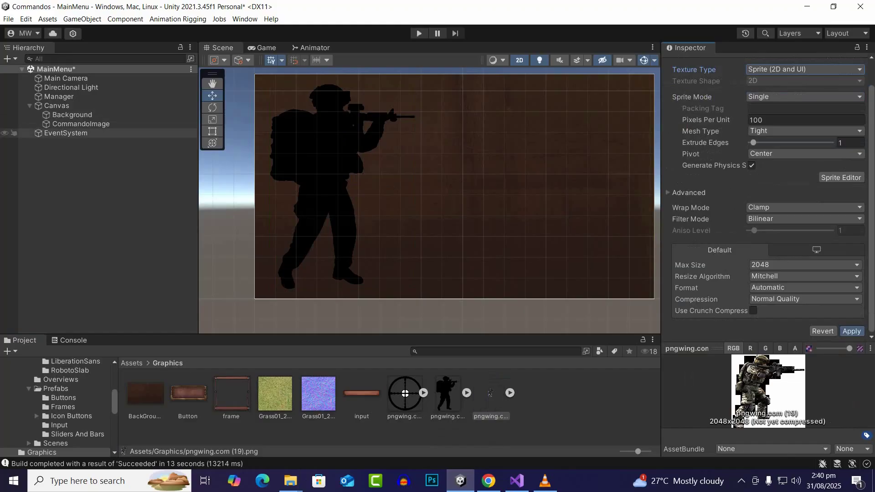
Step: Assign the pngwing.com (19) sprite as the source image of CommandoImage and deselect it
left_click(81, 124)
scroll(765, 228, "down", 2)
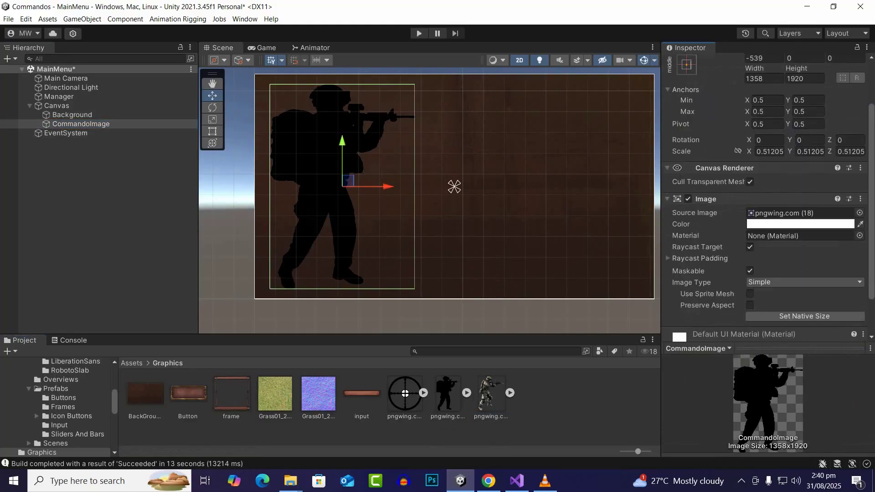
left_click_drag(490, 394, 802, 213)
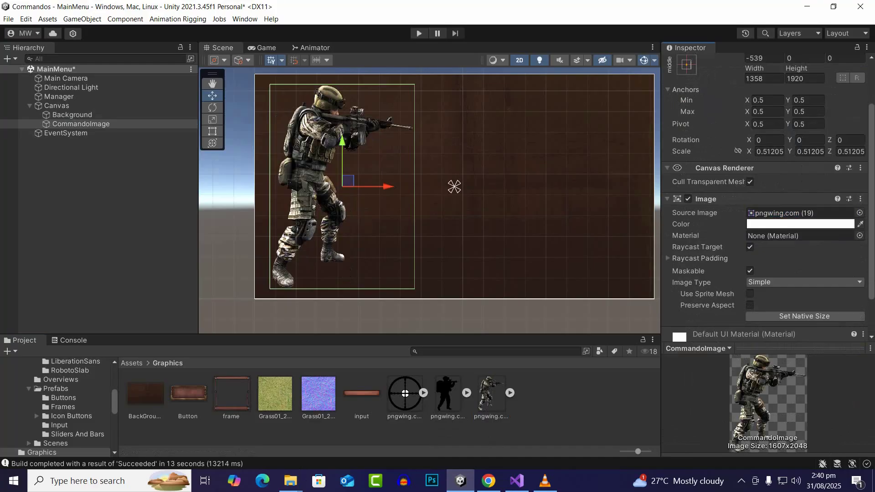
left_click(454, 187)
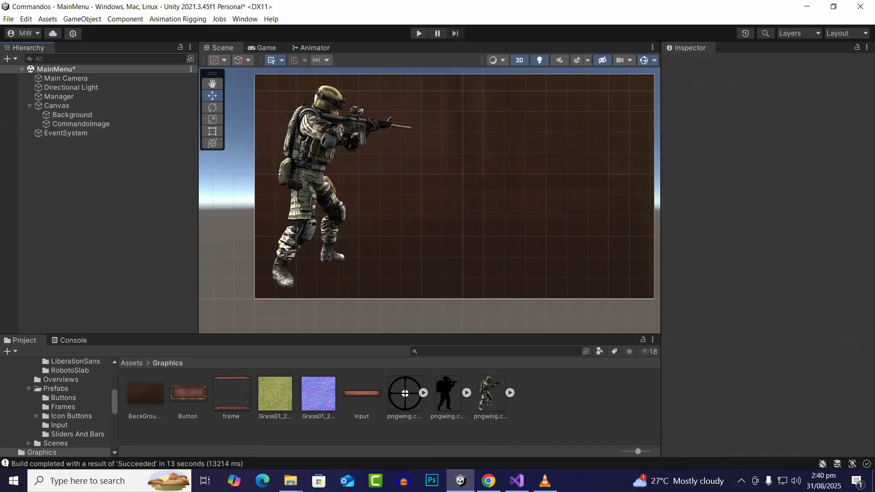
Step: Add a legacy UI input field under the Canvas and name it InputName
right_click(57, 105)
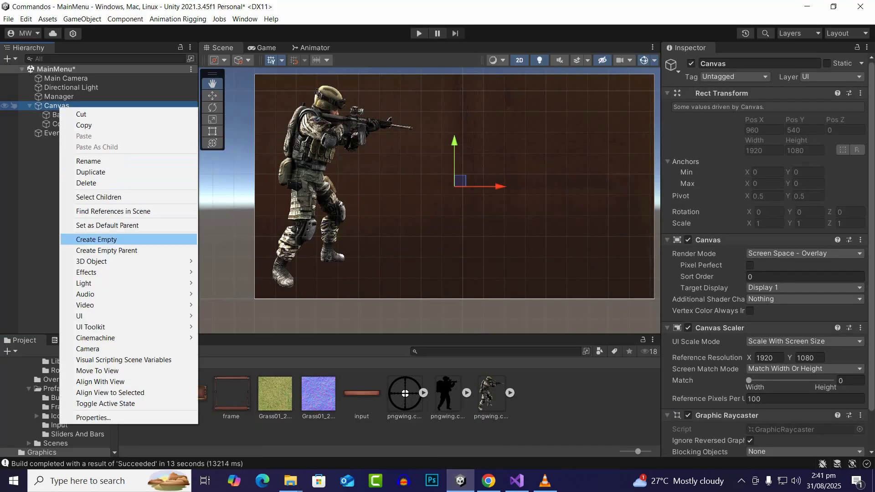
mouse_move(91, 315)
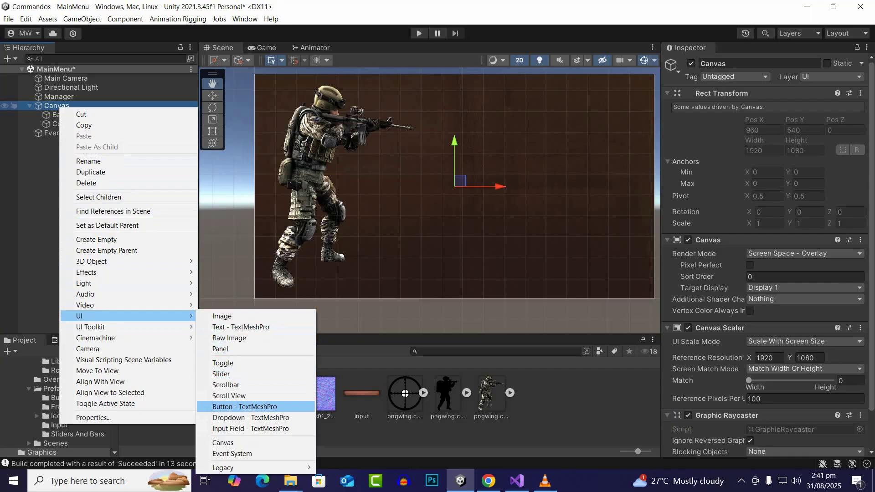
mouse_move(255, 467)
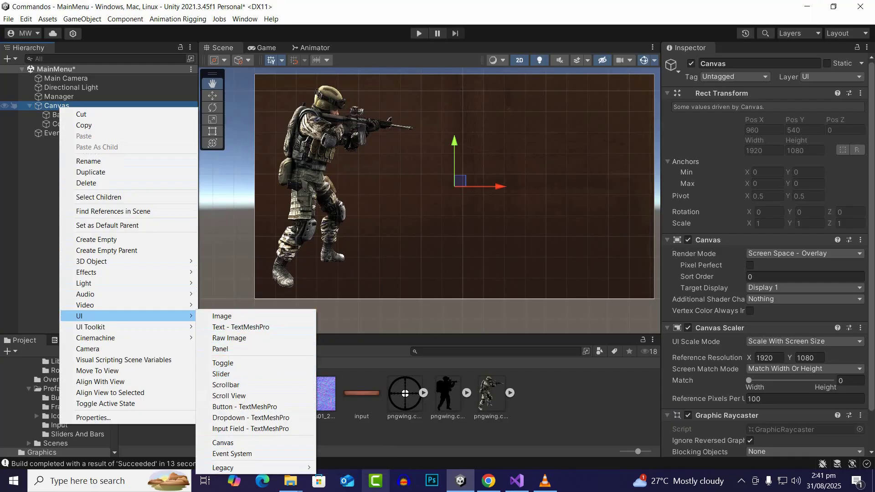
left_click(346, 467)
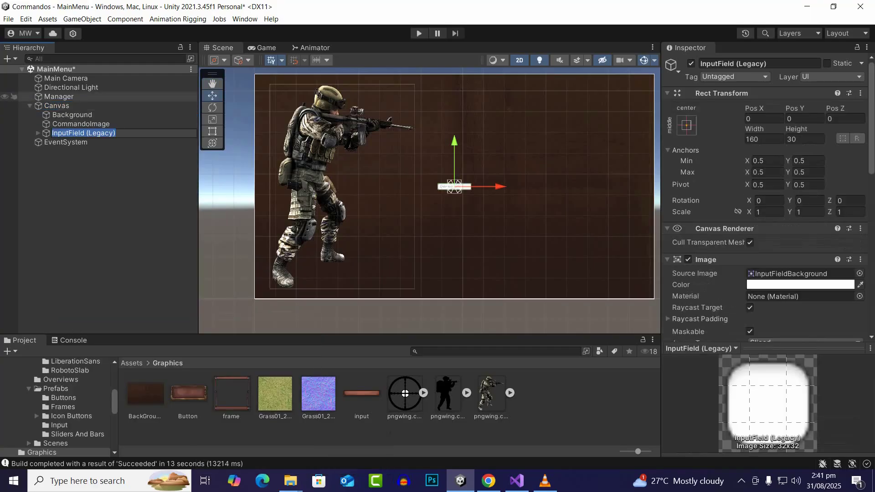
type("Input")
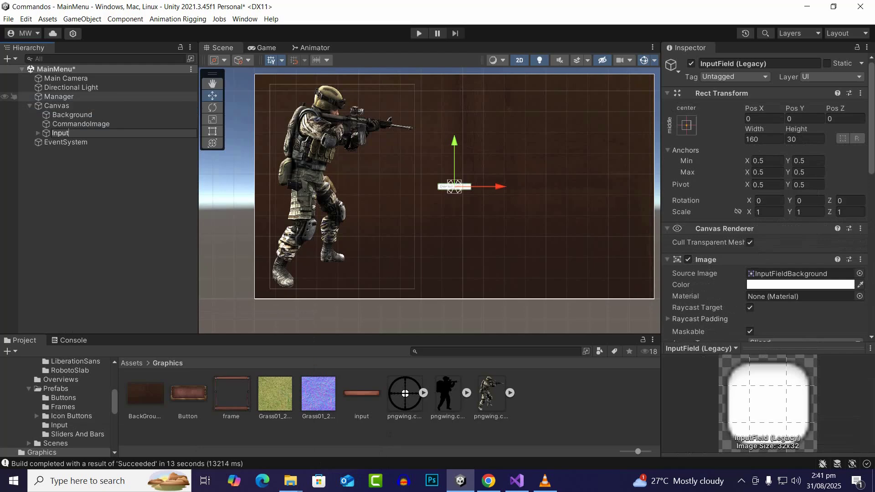
type("Name")
key("Return")
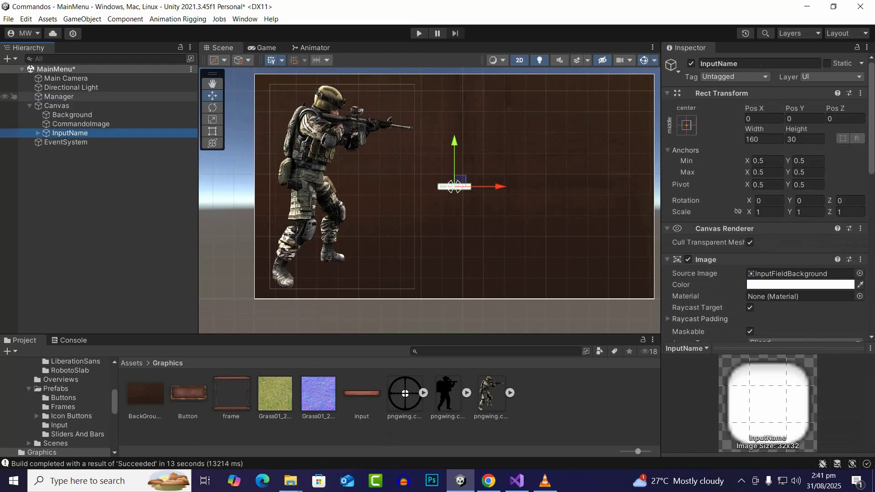
Step: Assign the input sprite from the Graphics folder as the source image of InputName
scroll(428, 191, "up", 1)
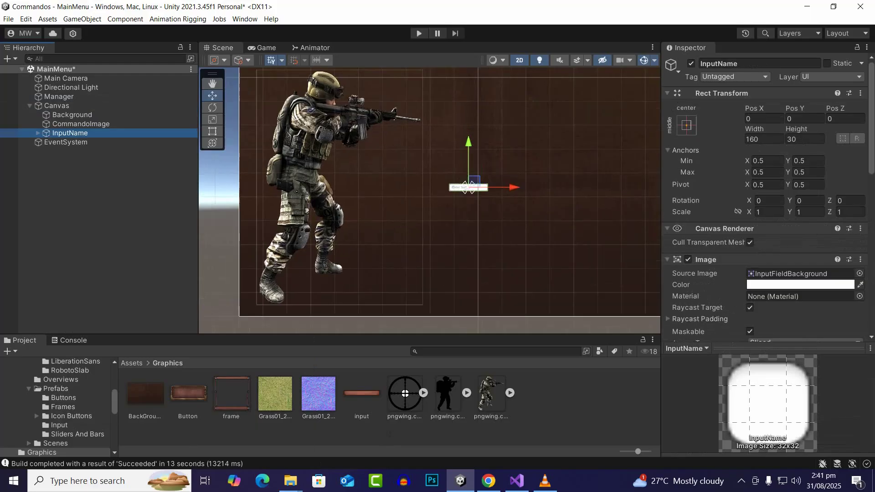
scroll(479, 172, "up", 5)
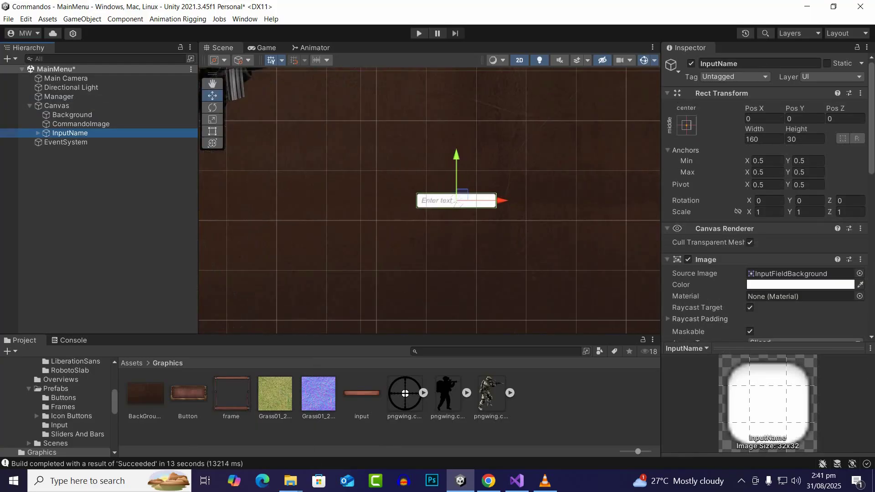
left_click_drag(362, 394, 791, 206)
Step: Examine how the InputName field looks in the scene and review its Image and Input Field settings
scroll(774, 255, "down", 2)
scroll(461, 197, "up", 4)
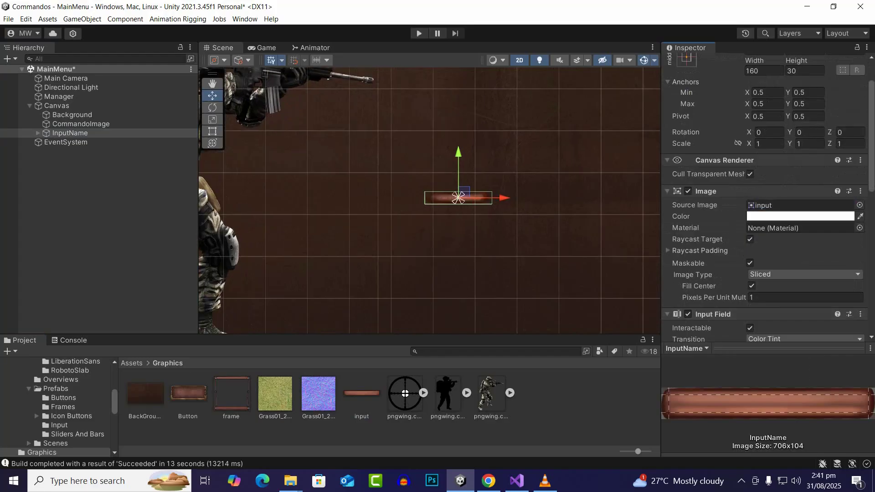
scroll(461, 197, "up", 4)
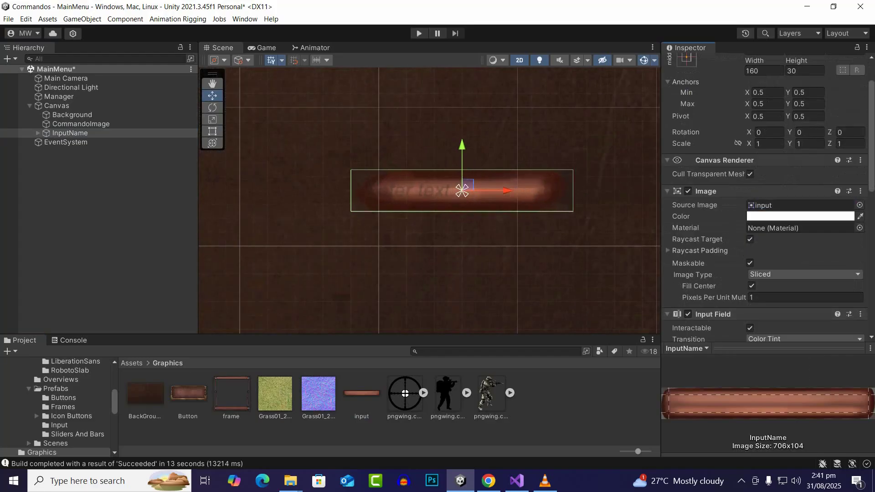
scroll(359, 233, "up", 3)
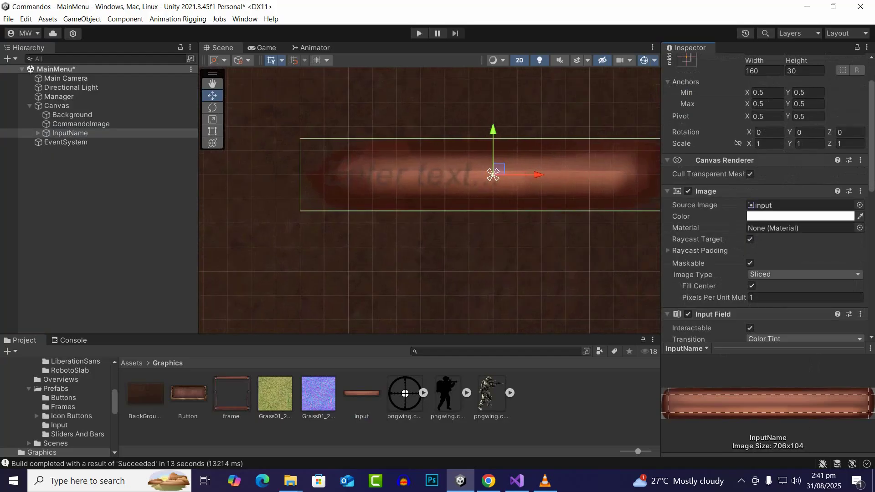
scroll(381, 222, "down", 2)
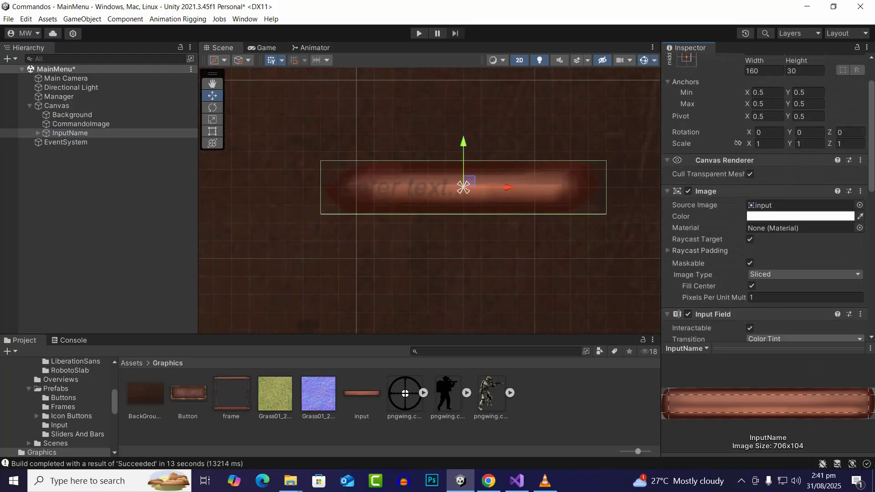
scroll(767, 196, "down", 5)
scroll(767, 196, "down", 5)
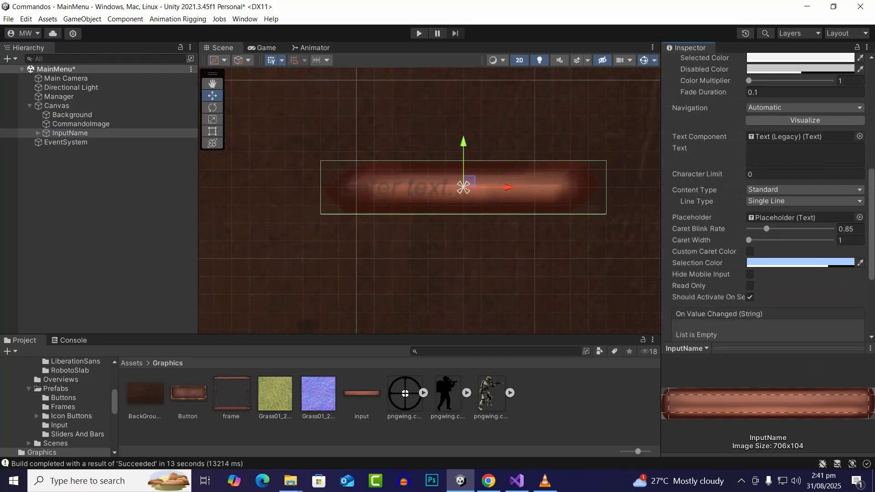
scroll(768, 196, "down", 6)
scroll(768, 196, "up", 12)
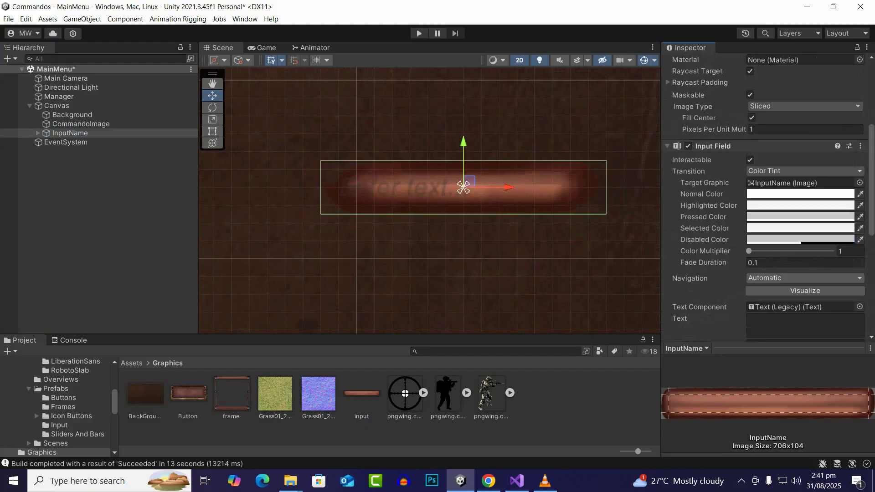
scroll(767, 196, "up", 7)
scroll(768, 196, "down", 8)
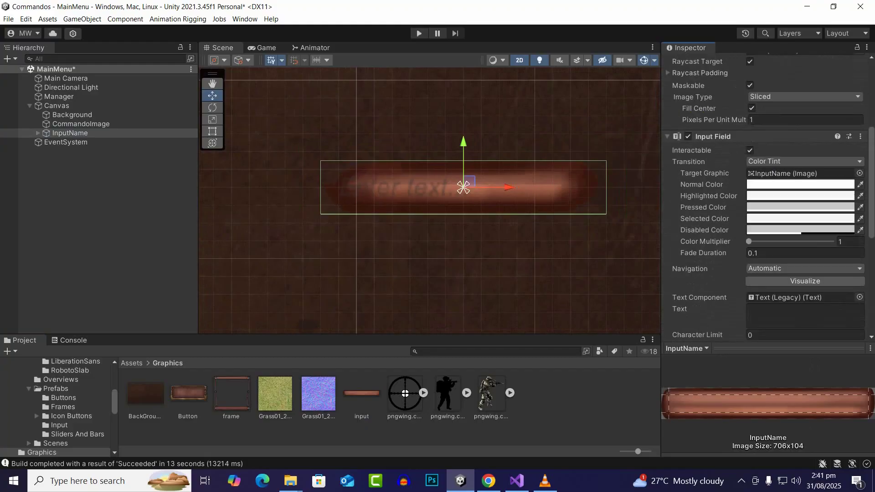
scroll(768, 196, "down", 1)
scroll(308, 207, "down", 6)
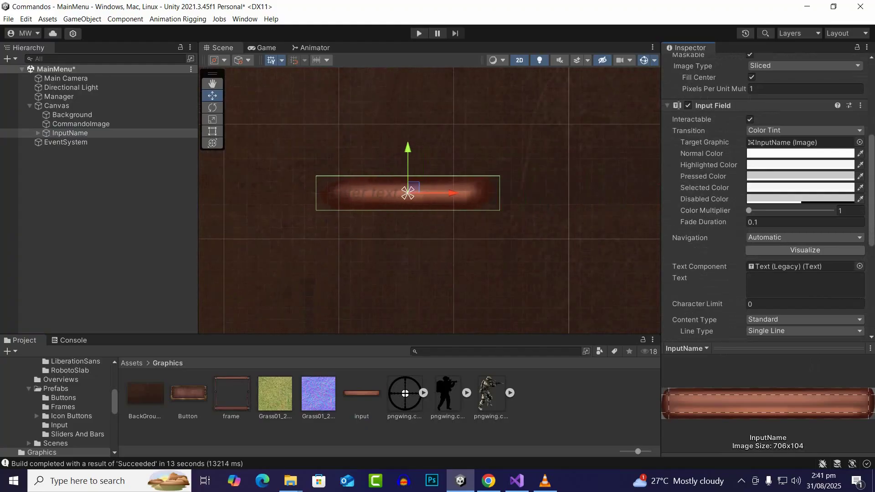
scroll(441, 249, "down", 6)
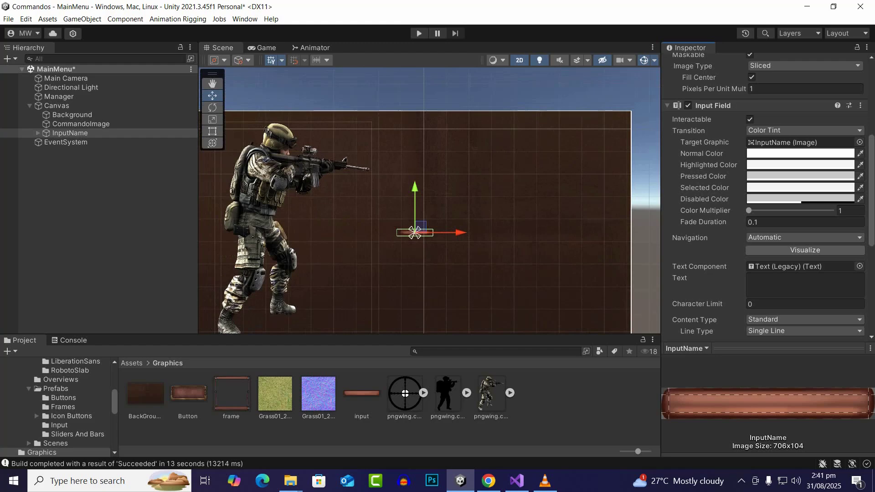
Step: Find the plain blue Steampunk_UI_Dialogue_2_3 sprite in the Gentleland/SteampunkUI/Art folder and duplicate it as a separate asset
left_click(132, 363)
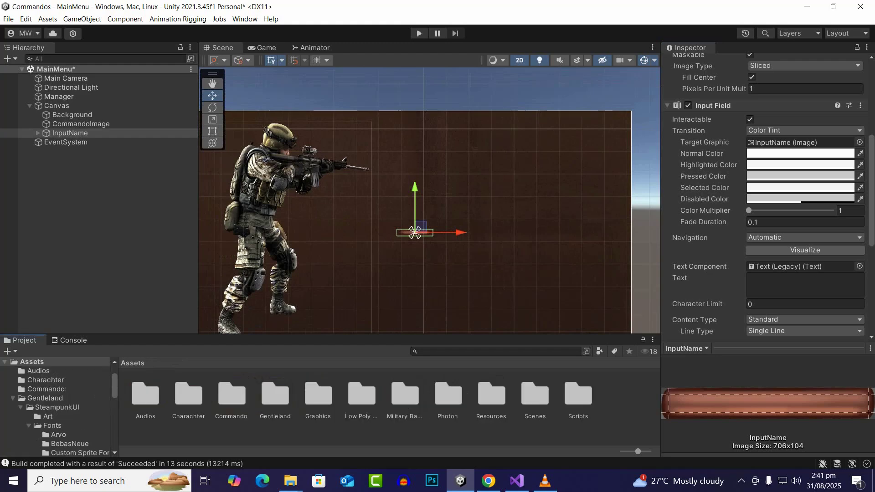
double_click(275, 394)
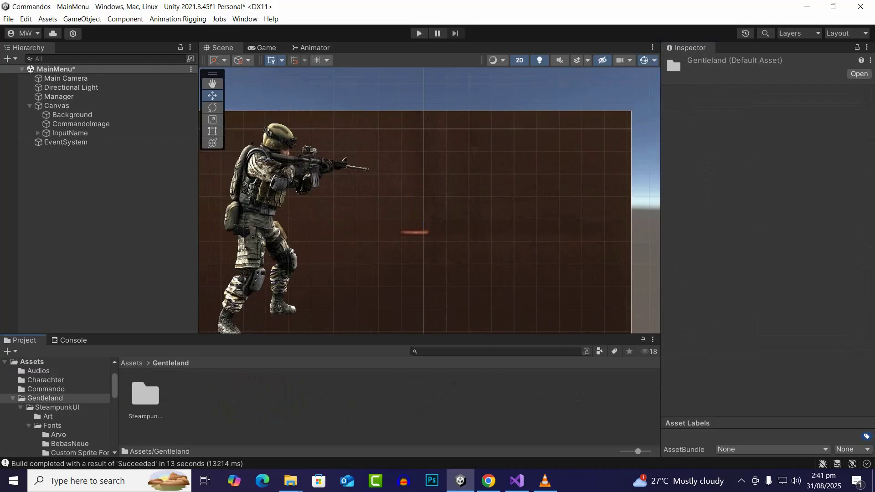
double_click(145, 394)
double_click(144, 393)
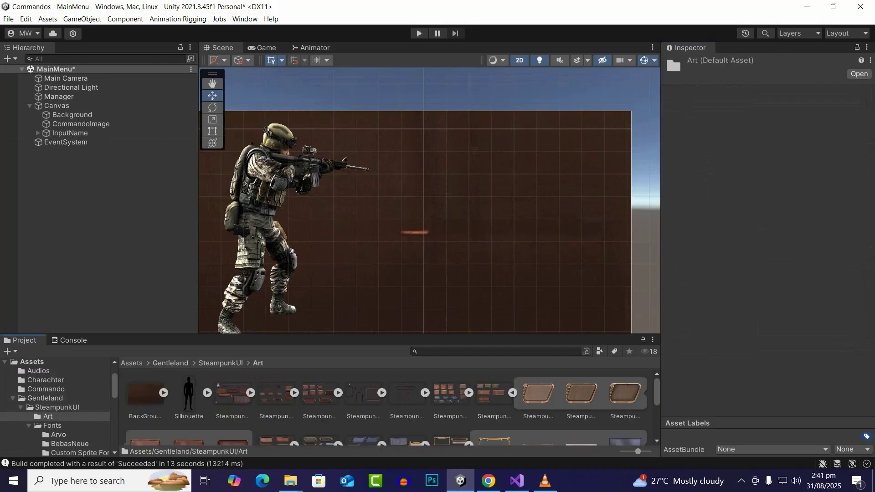
scroll(387, 408, "down", 3)
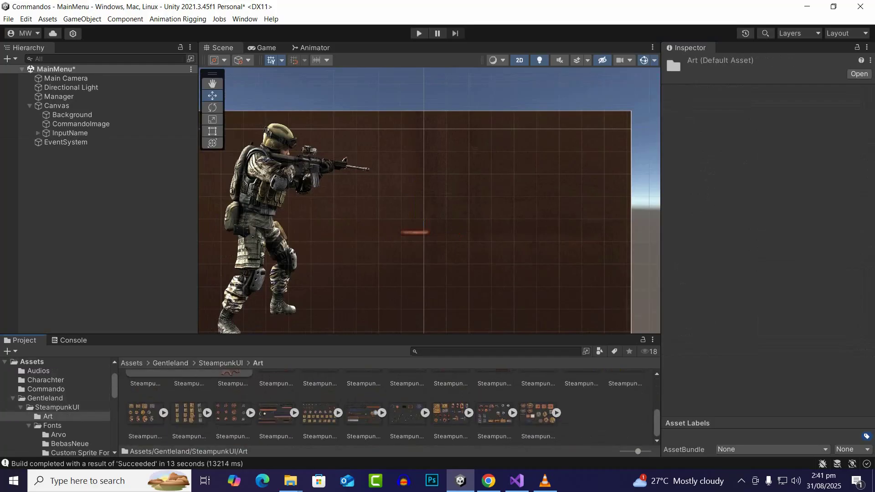
scroll(387, 408, "up", 2)
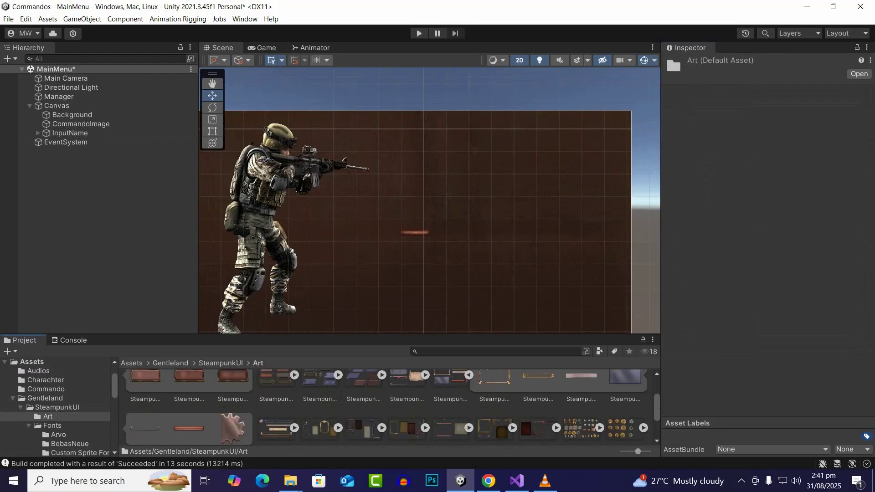
scroll(387, 408, "up", 2)
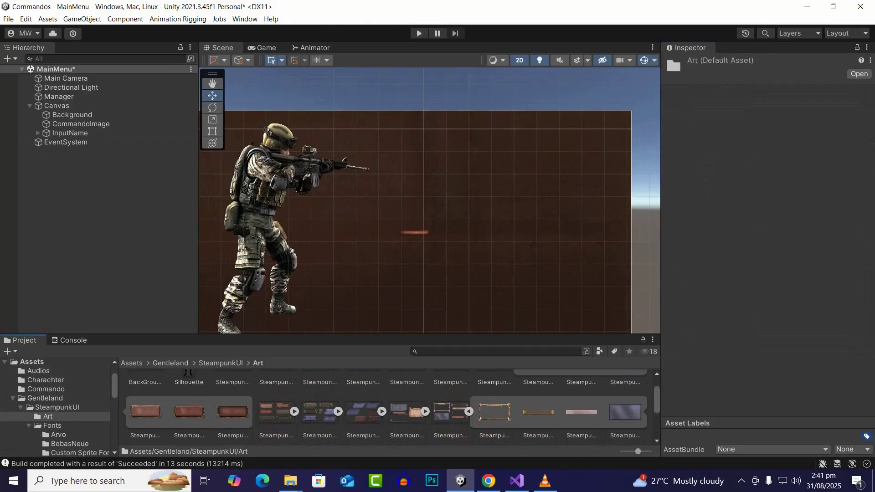
left_click(624, 412)
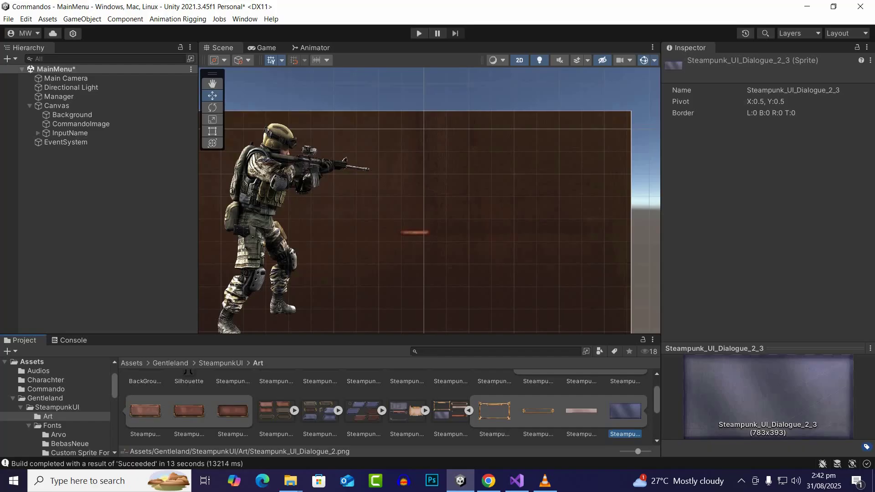
key("ctrl+d")
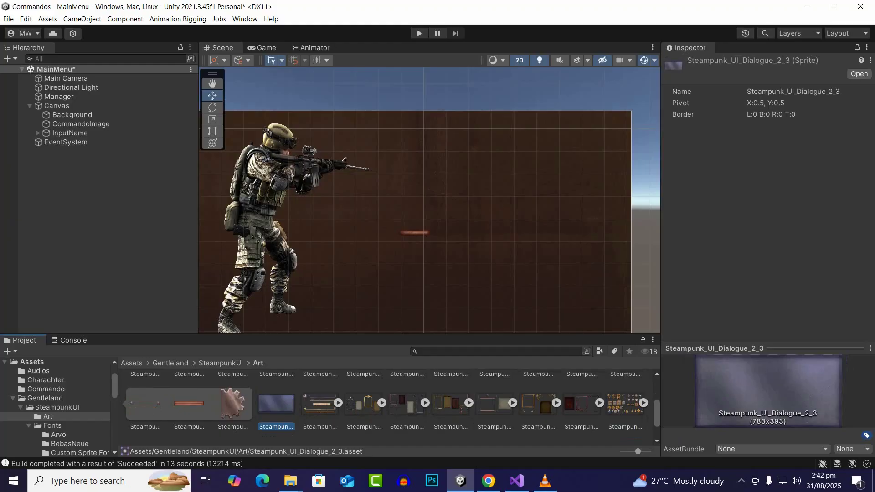
Step: Move the duplicated Steampunk_UI_Dialogue_2_3 asset into the Graphics folder and return to the Assets folder
scroll(55, 407, "down", 5)
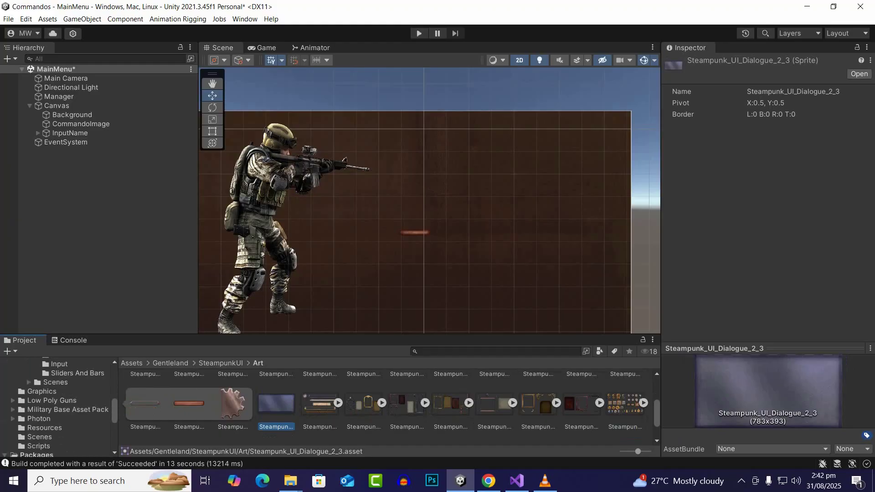
left_click_drag(276, 404, 41, 391)
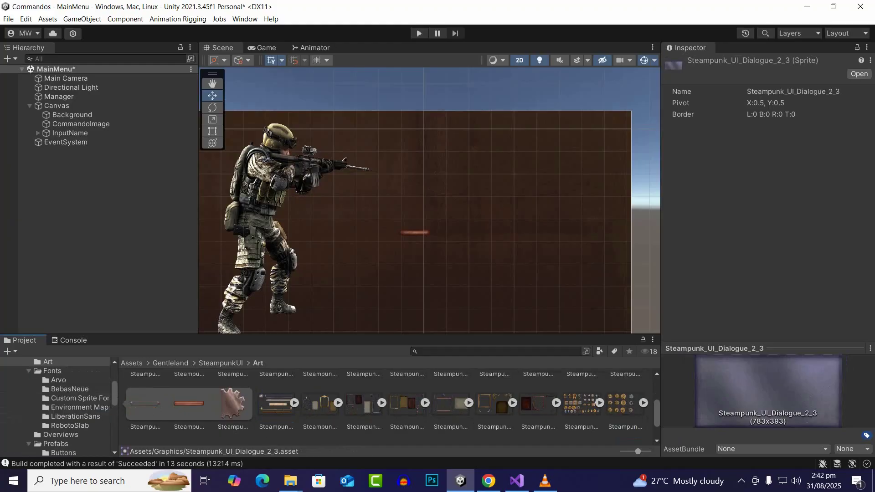
left_click(132, 363)
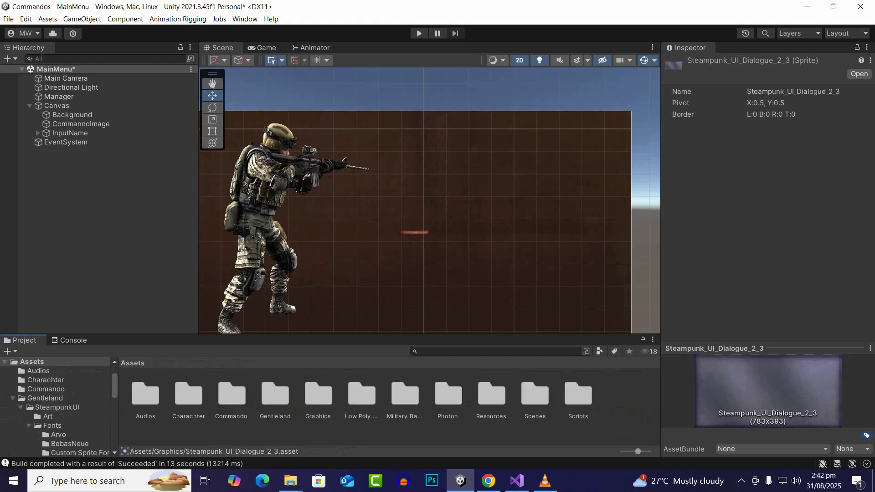
Step: Assign the Steampunk_UI_Dialogue_2_3 sprite from the Graphics folder as the source image of the Background object
double_click(318, 394)
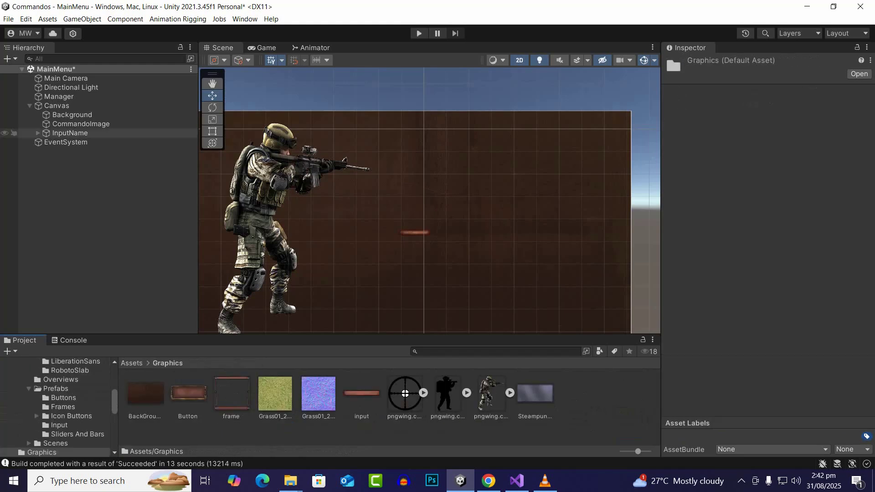
left_click(13, 115)
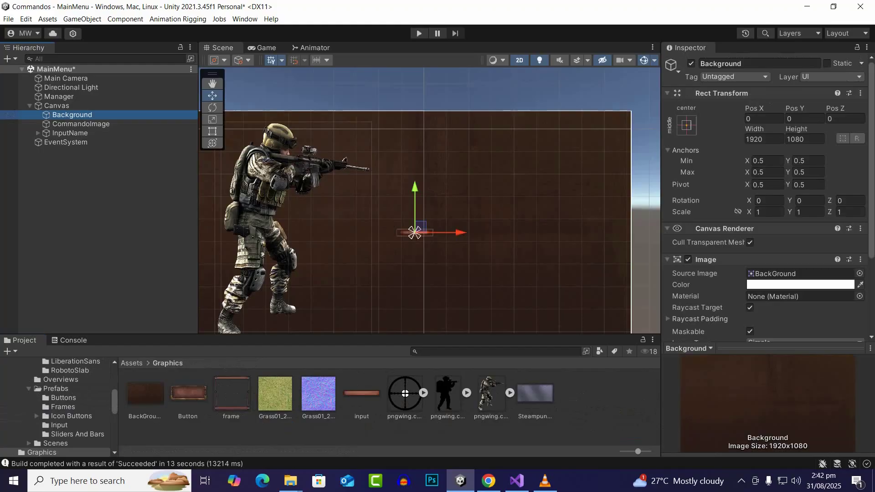
scroll(793, 205, "down", 2)
left_click(793, 205)
left_click_drag(534, 393, 800, 205)
scroll(473, 240, "down", 10)
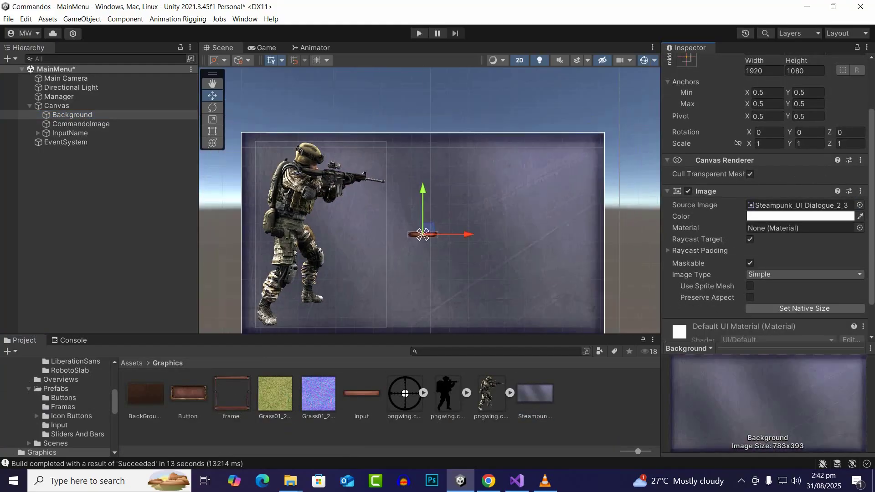
scroll(460, 254, "up", 3)
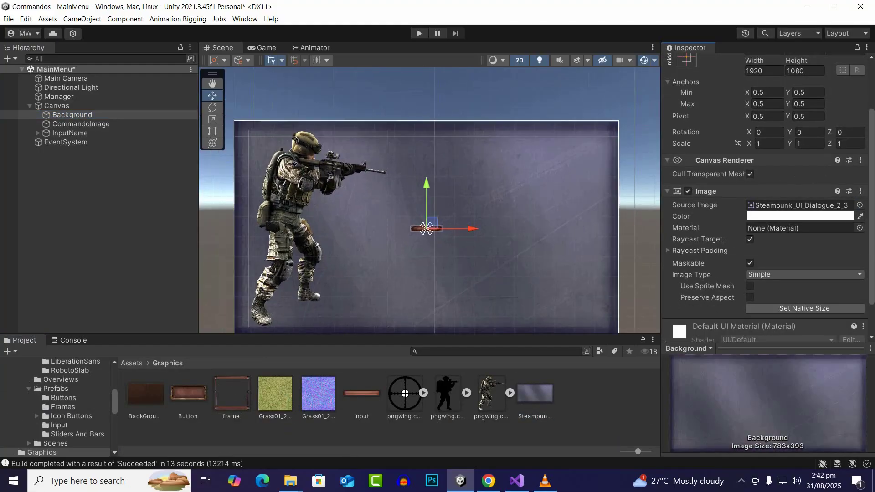
scroll(457, 252, "down", 3)
scroll(446, 239, "up", 3)
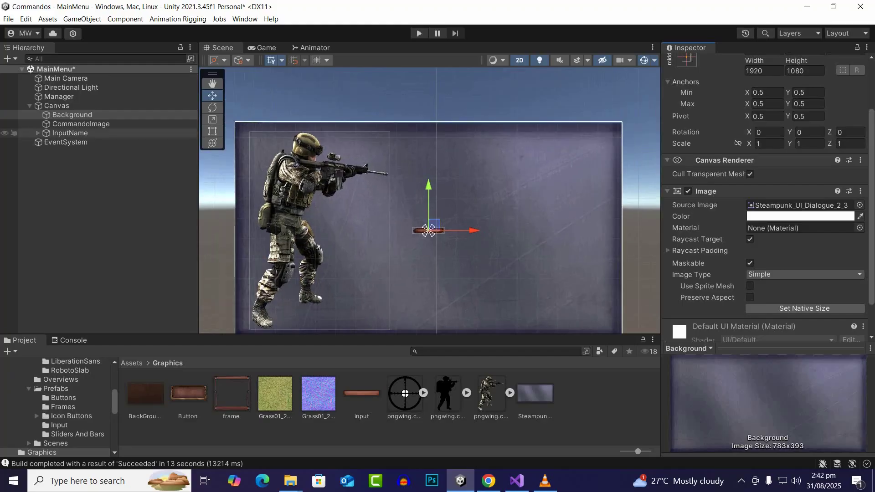
Step: Move the InputName field from the canvas centre to the upper right area of the canvas
left_click(70, 132)
scroll(490, 235, "up", 1)
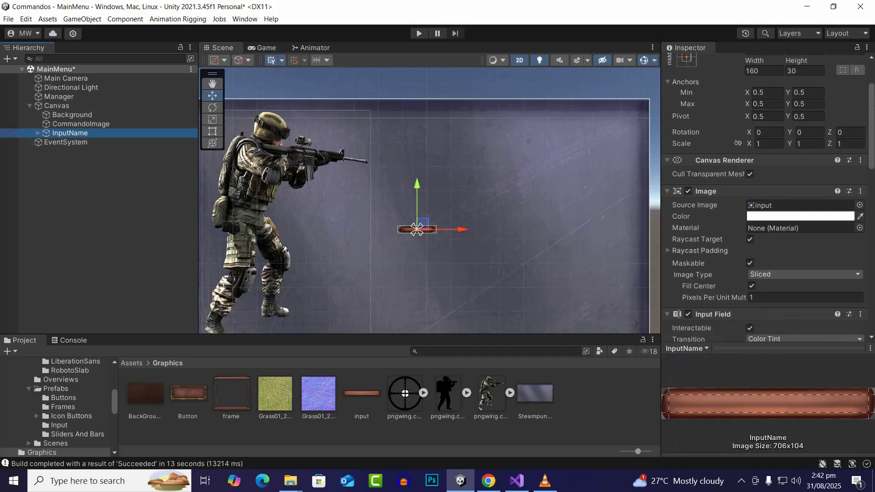
left_click(213, 119)
scroll(475, 270, "up", 5)
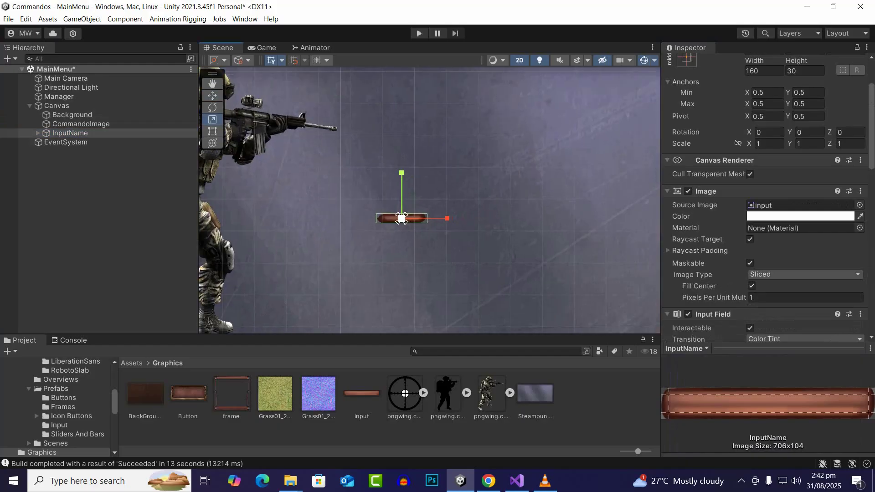
scroll(474, 271, "down", 1)
left_click(213, 96)
scroll(375, 219, "down", 4)
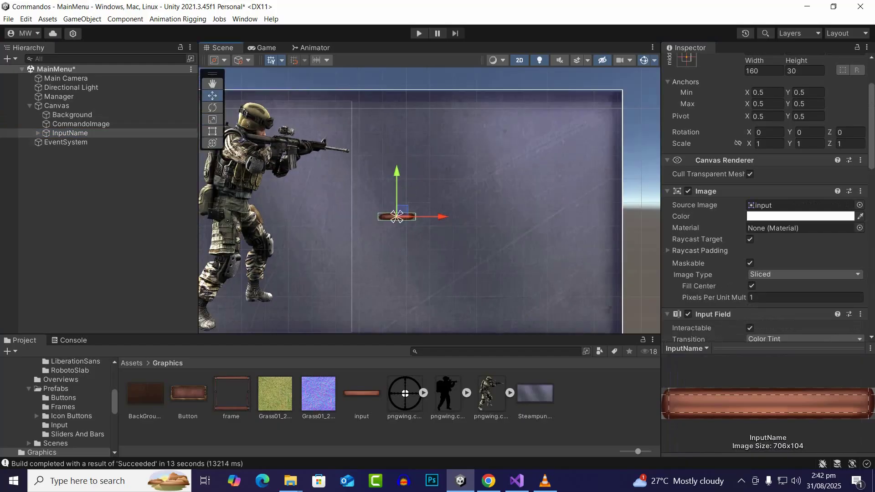
left_click_drag(432, 222, 539, 221)
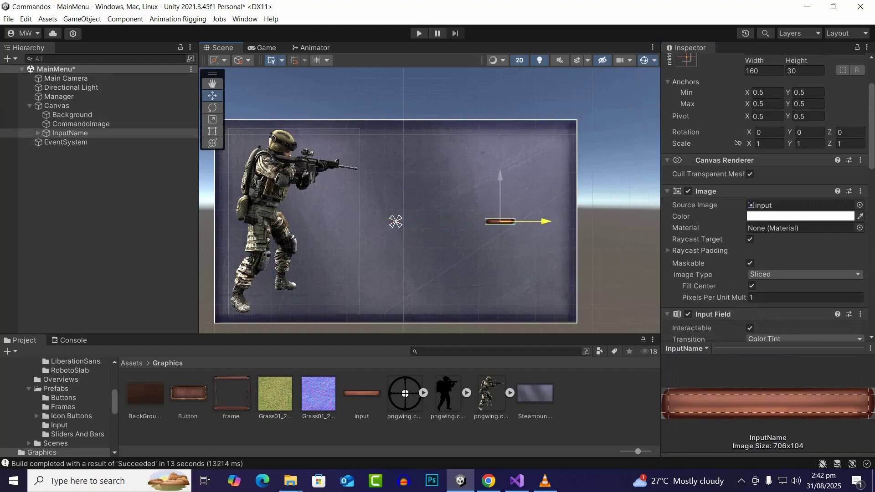
left_click_drag(501, 196, 542, 162)
Step: Scale InputName uniformly to about 4.01 on all axes
left_click(212, 120)
key("f")
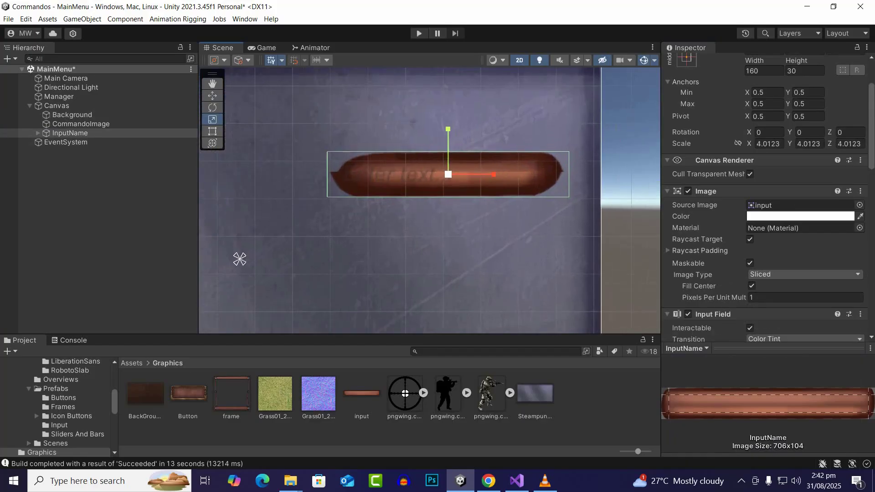
scroll(306, 242, "down", 3)
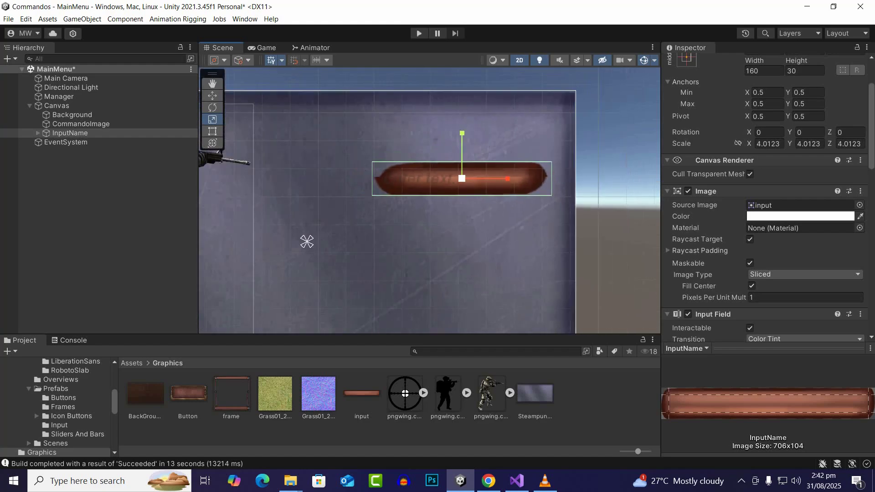
scroll(338, 232, "down", 2)
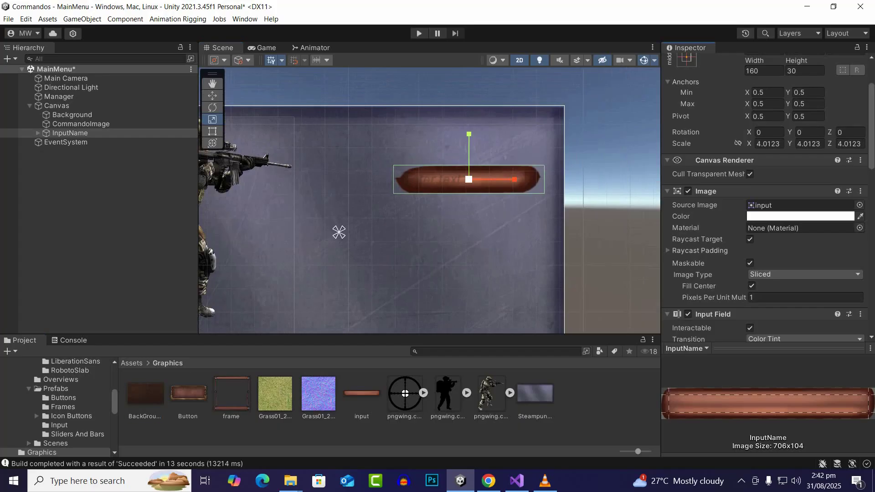
Step: Replace InputName's source image with the BackGround sprite and shift the field slightly left
key("ctrl+z")
scroll(311, 235, "up", 1)
scroll(275, 238, "up", 3)
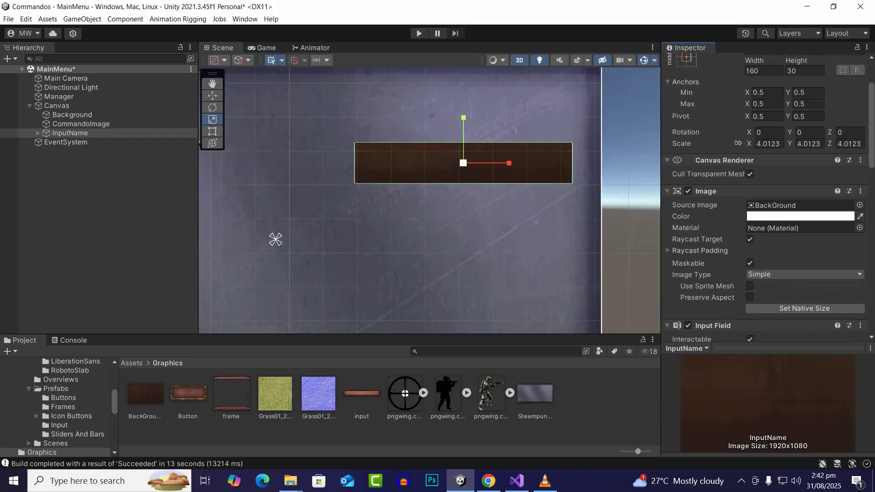
scroll(250, 241, "down", 5)
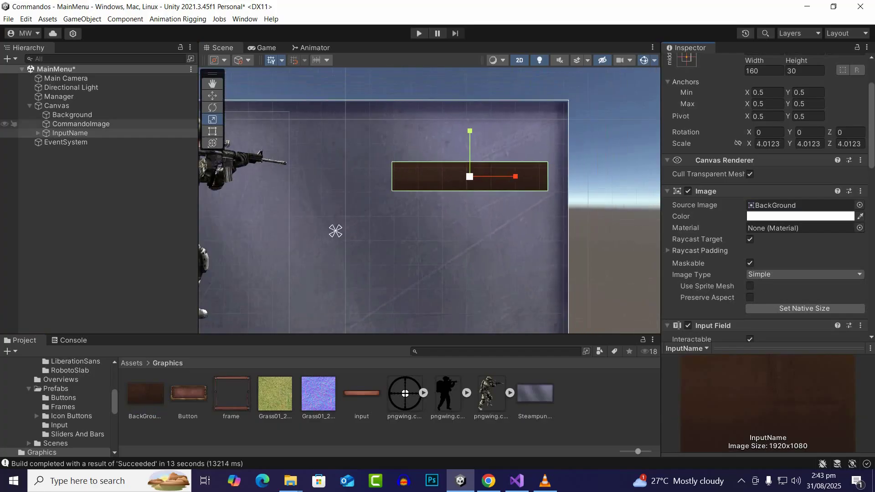
key("w")
left_click_drag(514, 176, 491, 176)
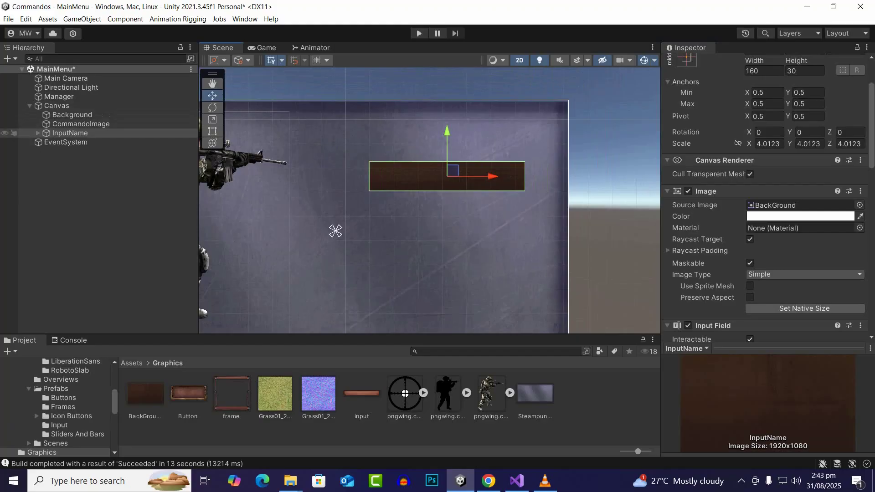
Step: Set the text colour of InputName's Placeholder to white (FFFFFF) with alpha 128
left_click(38, 133)
left_click(80, 142)
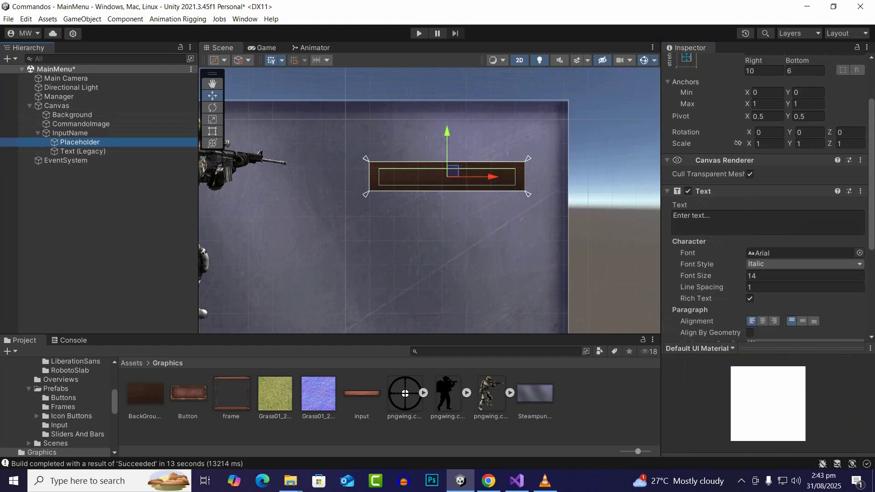
scroll(801, 273, "down", 5)
left_click(801, 265)
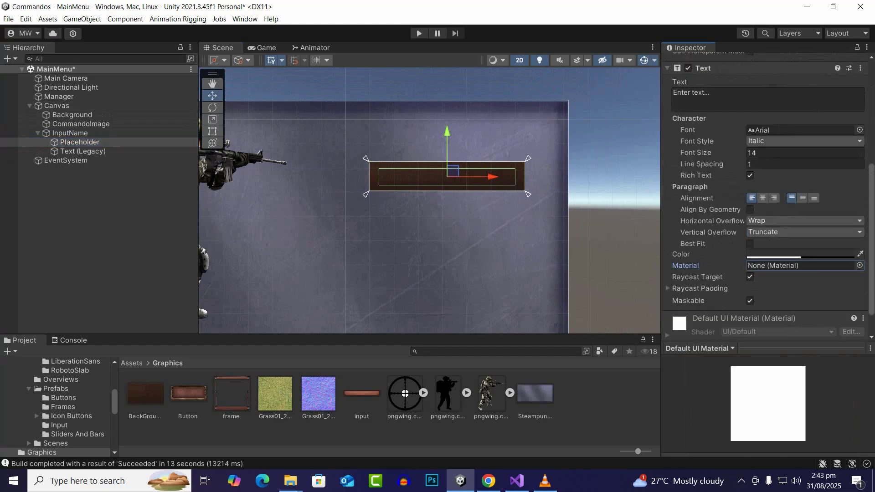
left_click(801, 254)
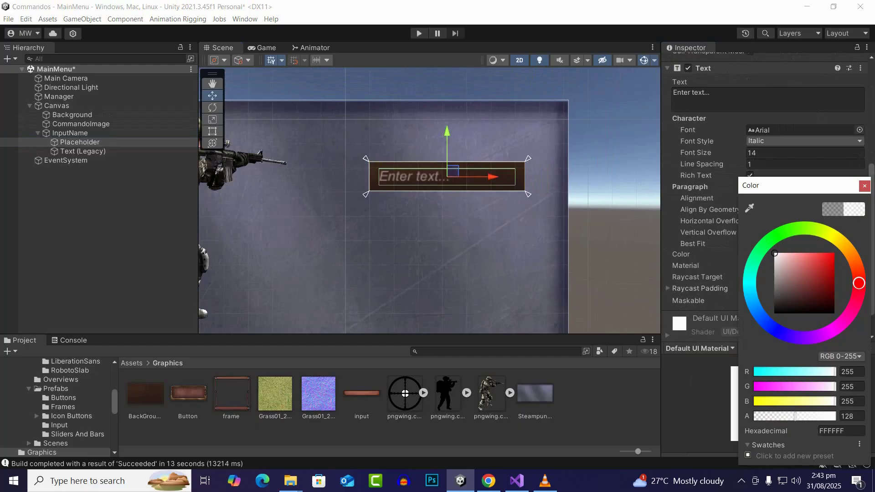
left_click(864, 185)
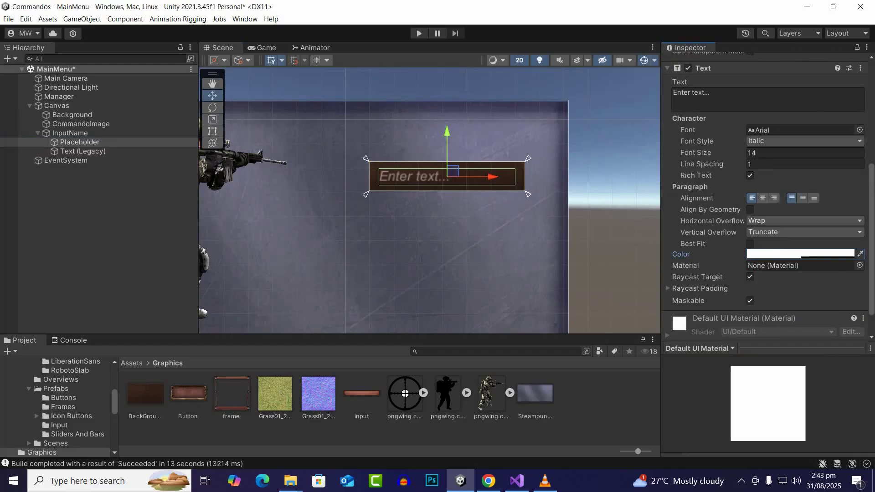
Step: Set the text colour of InputName's Text (Legacy) child to opaque white (FFFFFF, alpha 255)
left_click(83, 151)
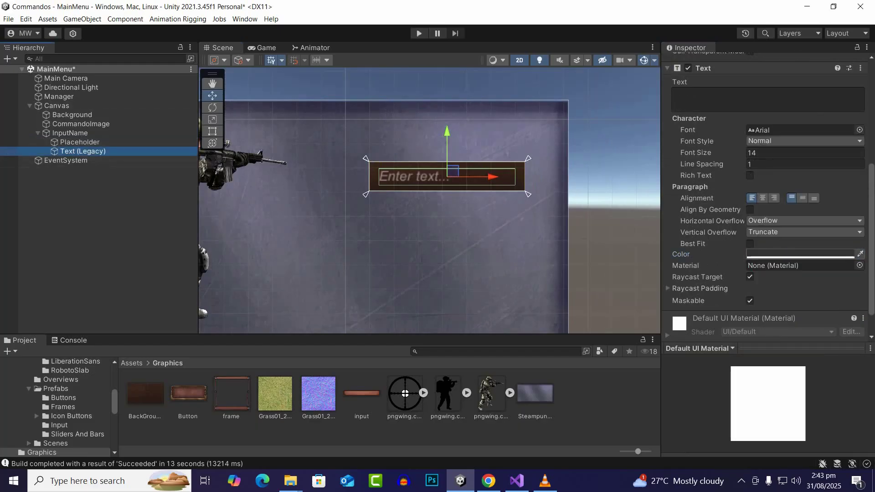
left_click(799, 254)
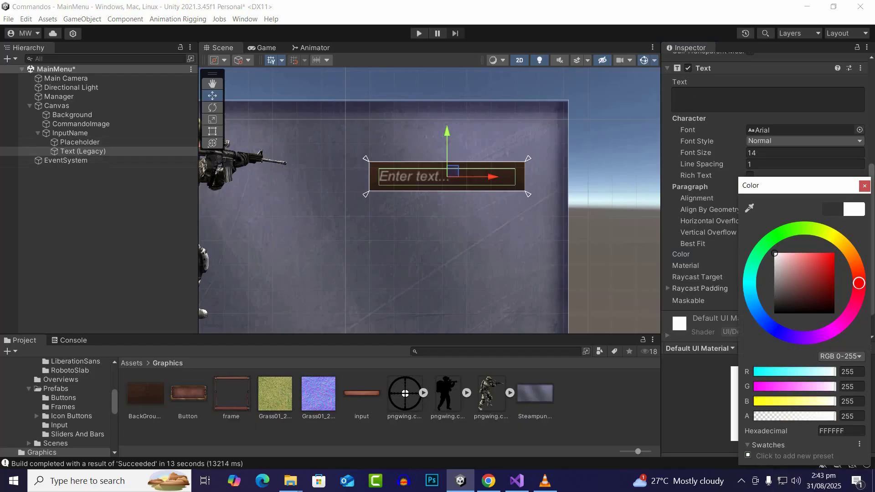
left_click(864, 186)
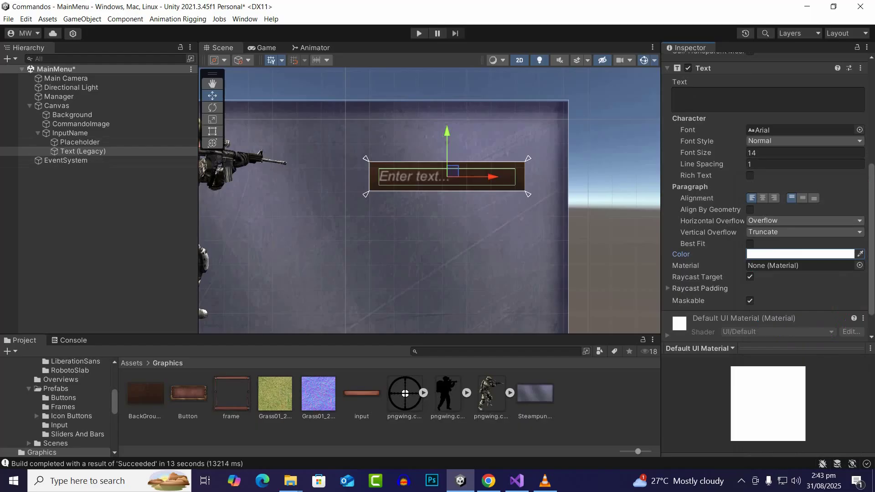
Step: Try deleting the Text (Legacy) and Placeholder children of InputName, and undo the Placeholder deletion
left_click(103, 214)
left_click(82, 152)
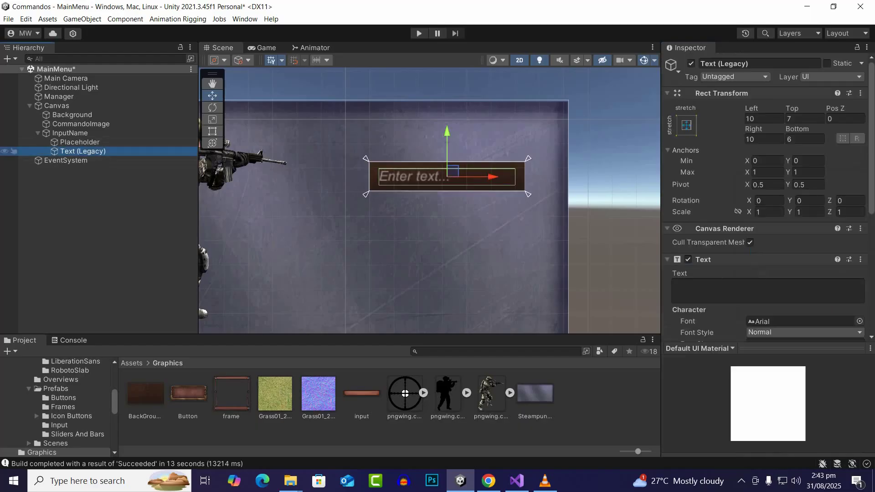
key("Delete")
left_click(77, 142)
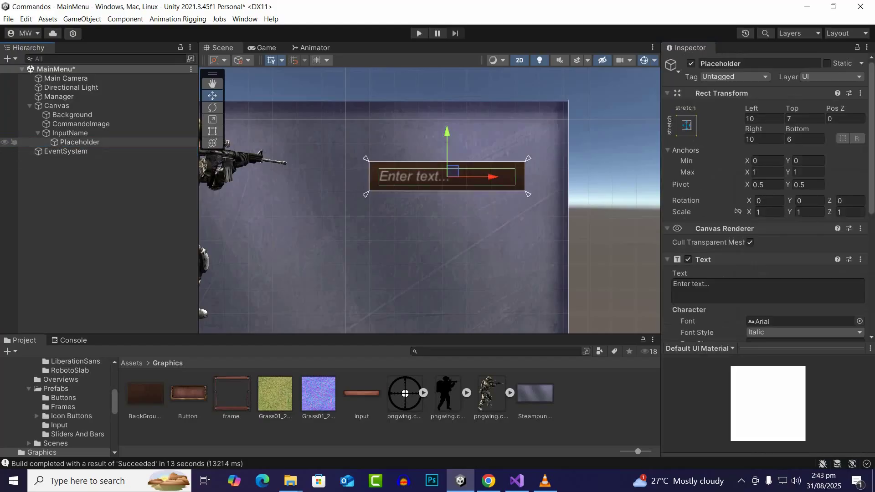
key("Delete")
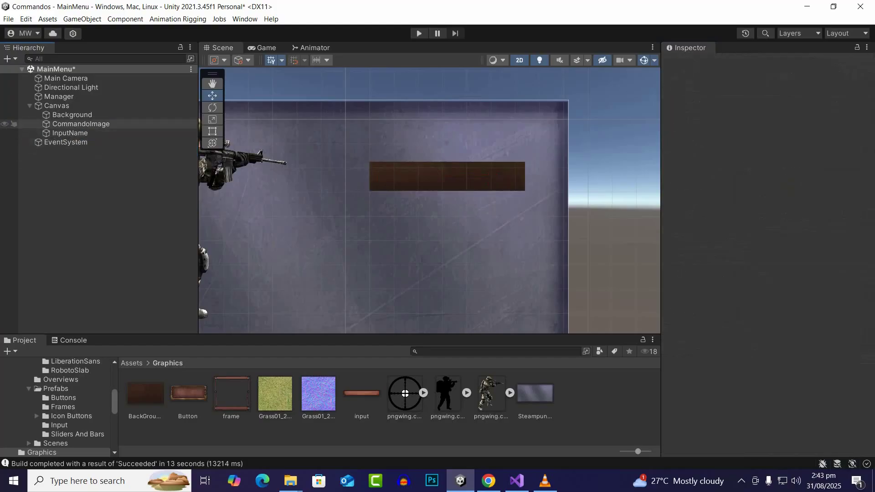
key("ctrl+z")
Step: Review the Placeholder's text settings, try deleting it again, and undo the deletions of both InputName children
scroll(765, 196, "down", 5)
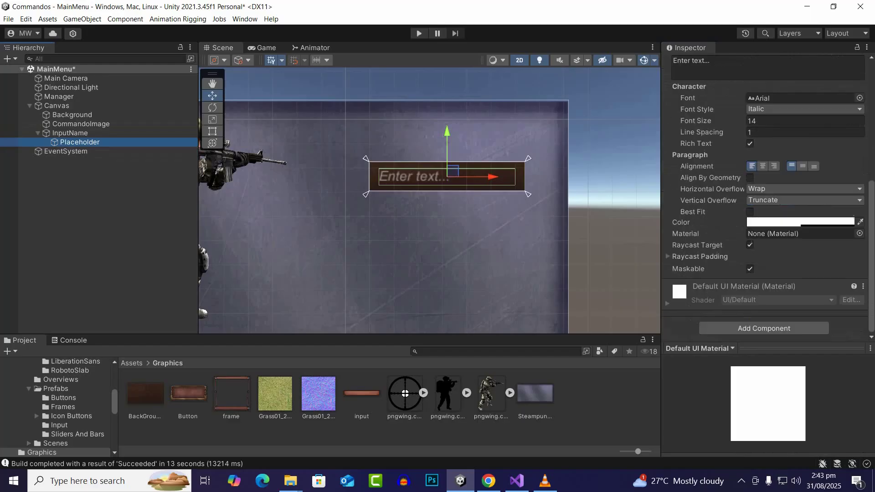
scroll(765, 196, "up", 5)
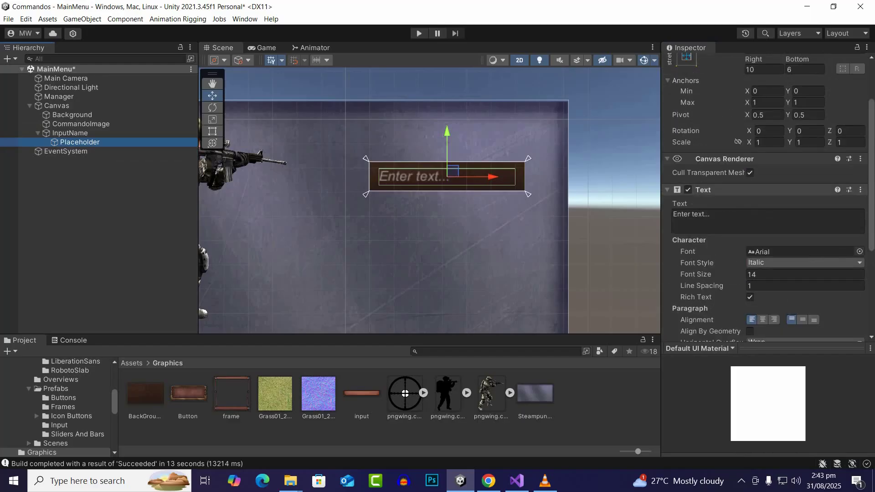
scroll(766, 196, "up", 3)
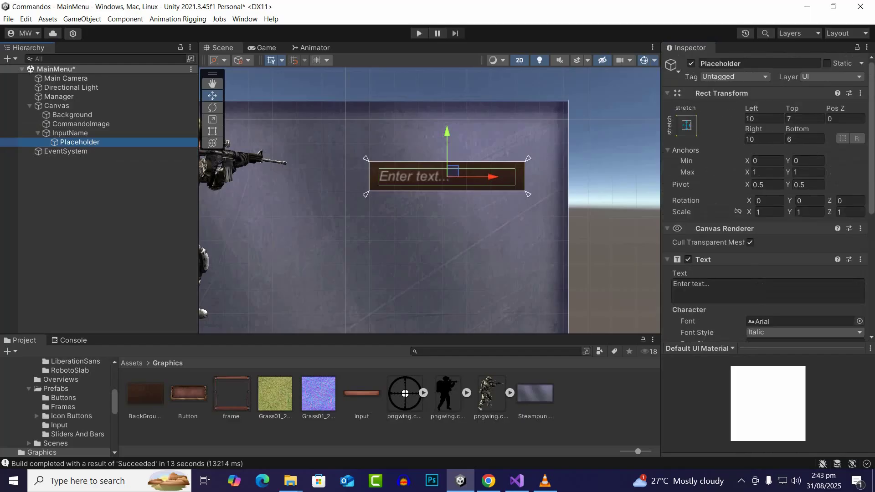
key("Delete")
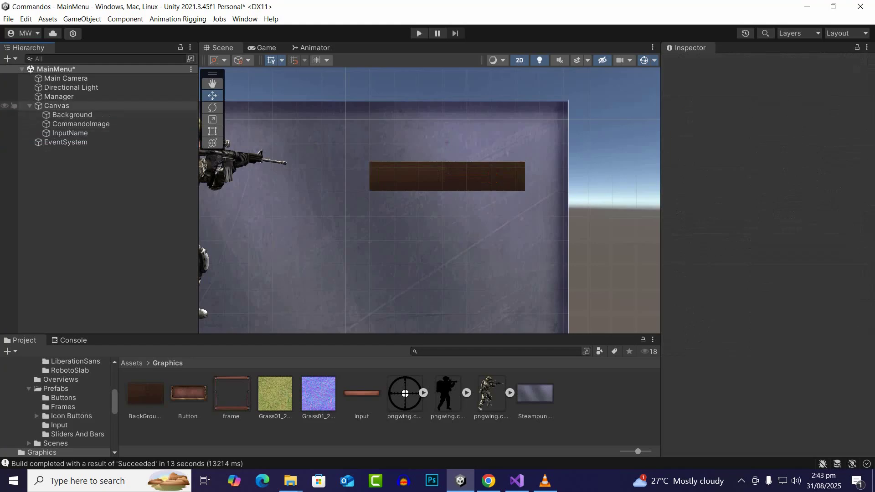
key("ctrl+z")
key("ctrl+z")
key("ctrl+z")
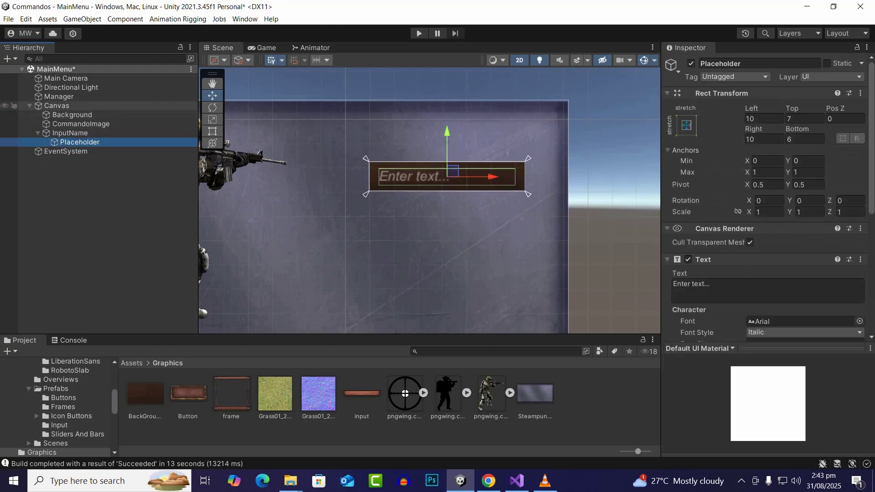
key("ctrl+z")
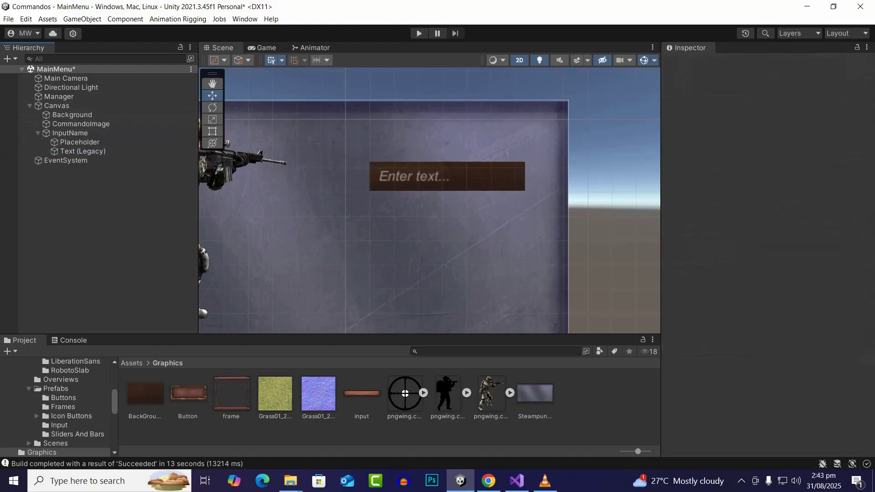
Step: Set the font of InputName's Text (Legacy) child to LiberationSans
double_click(82, 151)
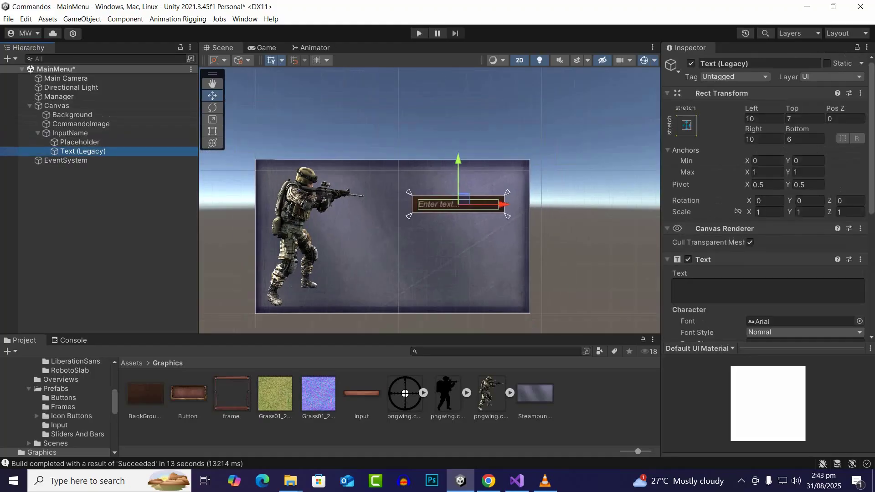
key("ctrl+z")
key("ctrl+y")
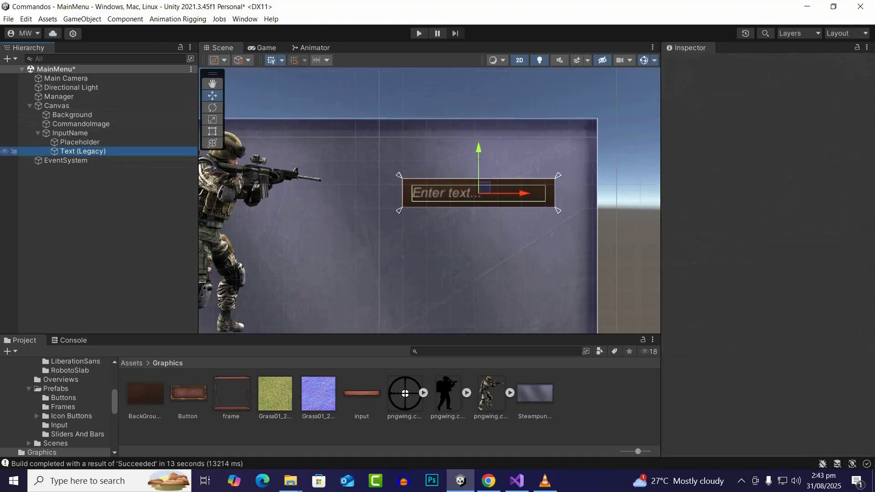
scroll(765, 205, "down", 3)
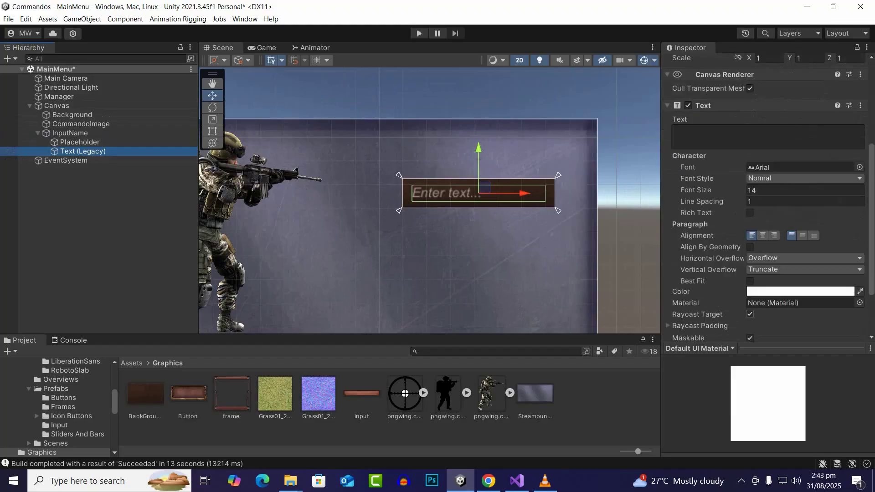
left_click(802, 178)
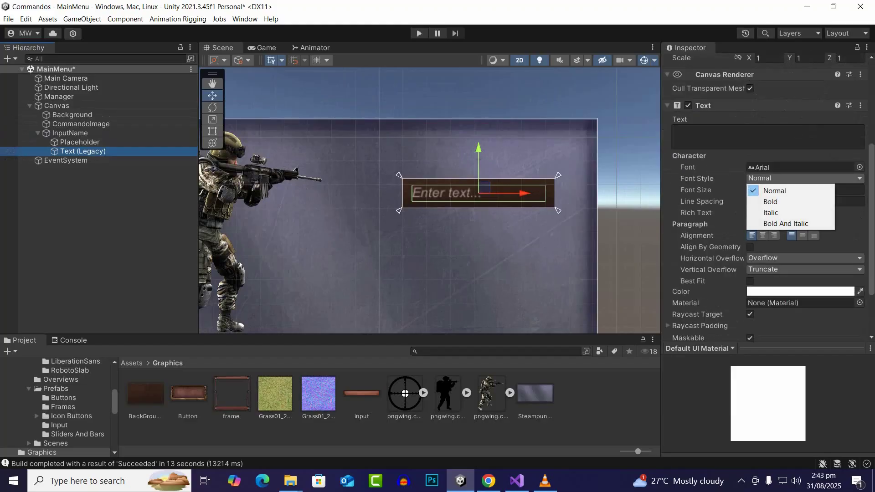
left_click(859, 167)
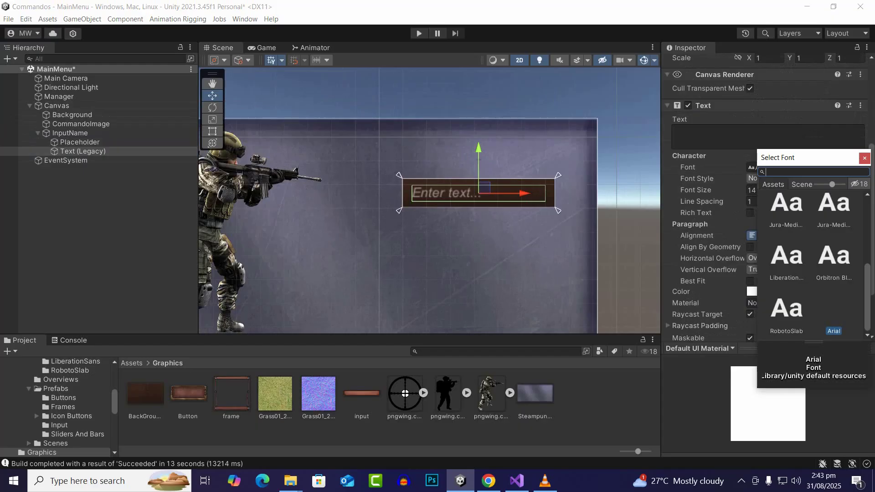
left_click(786, 257)
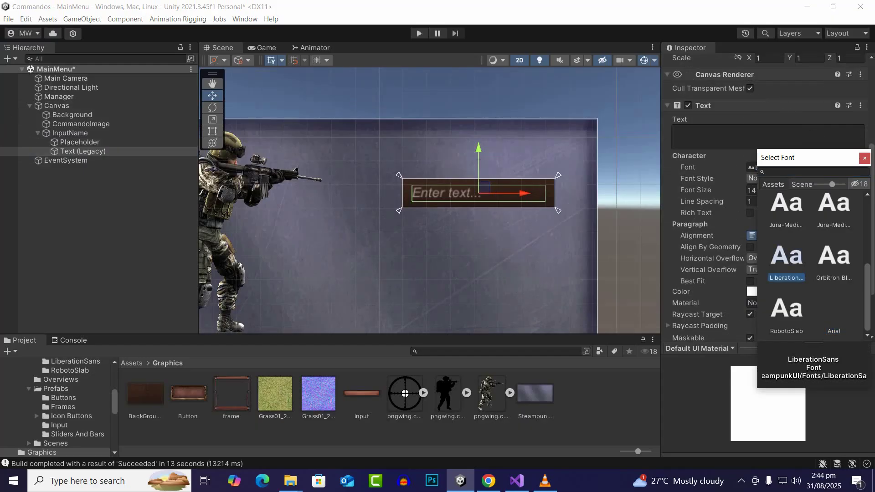
Step: Try the Jura-Medium and Arvo fonts on InputName's Placeholder, and settle on BebasNeue
left_click(80, 142)
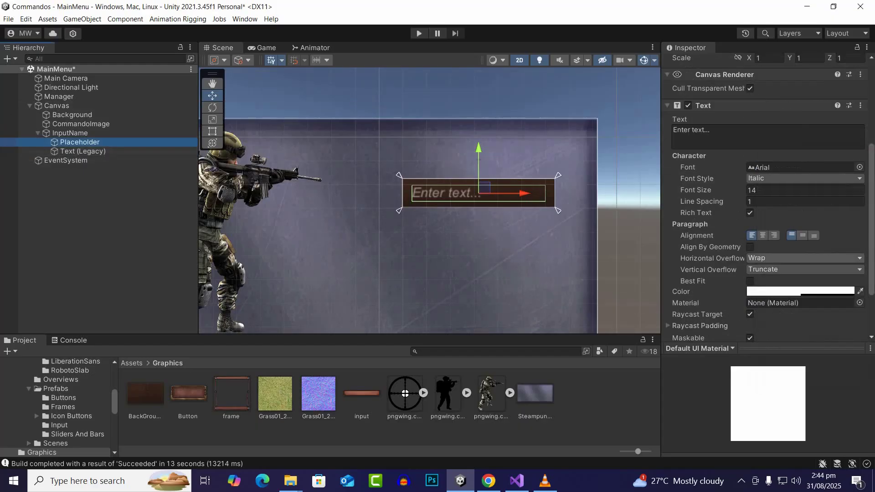
left_click(859, 167)
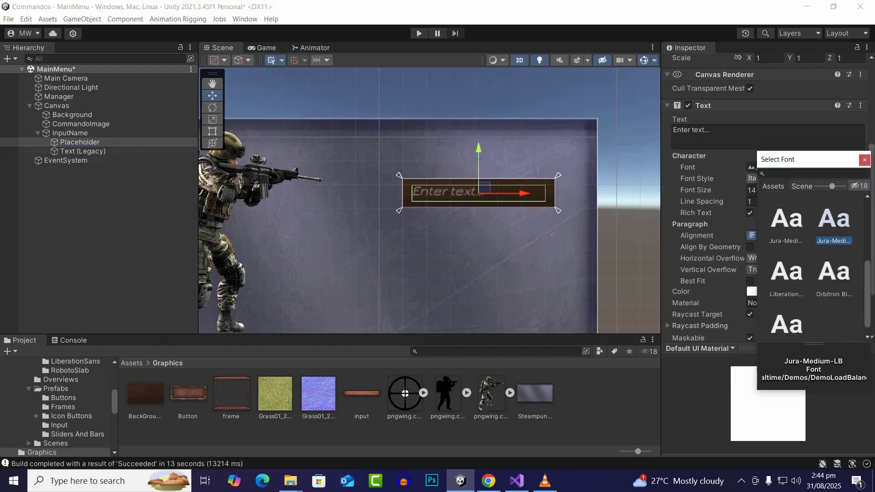
left_click(786, 223)
scroll(811, 268, "up", 3)
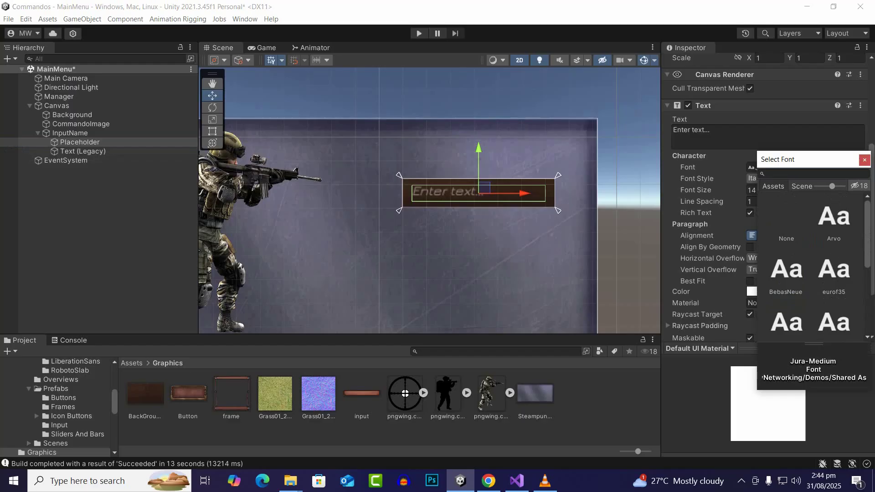
left_click(834, 218)
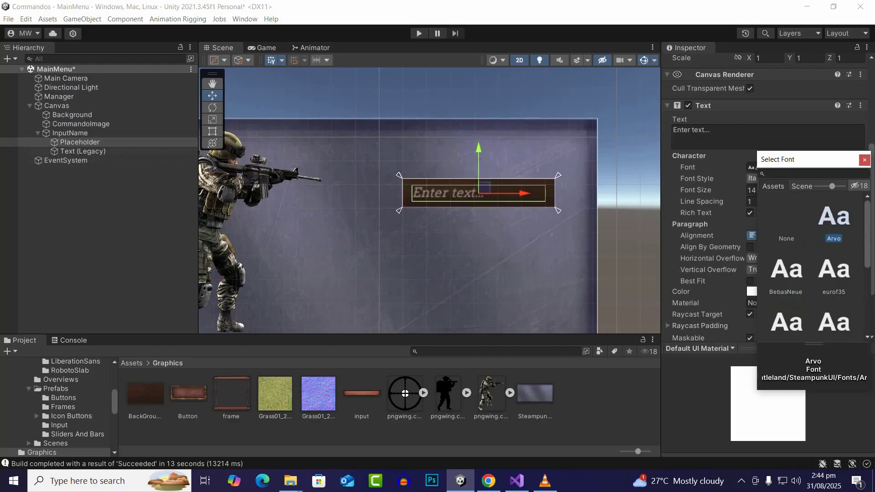
left_click(786, 271)
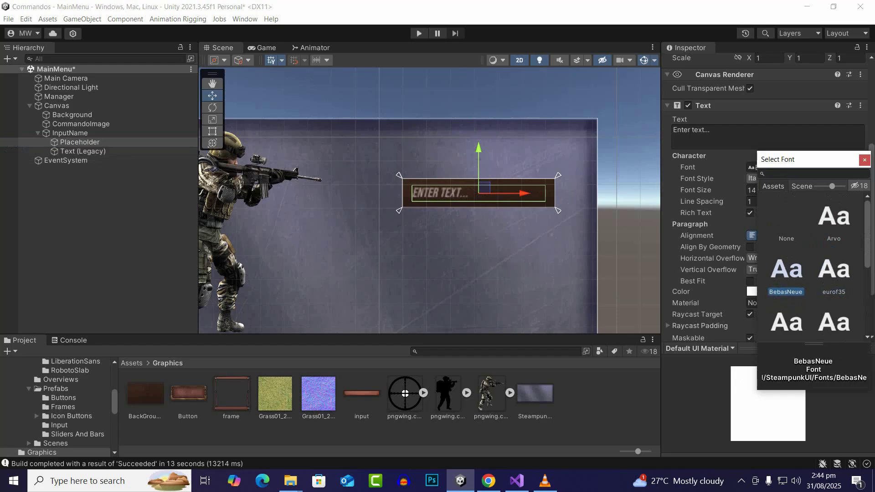
key("Return")
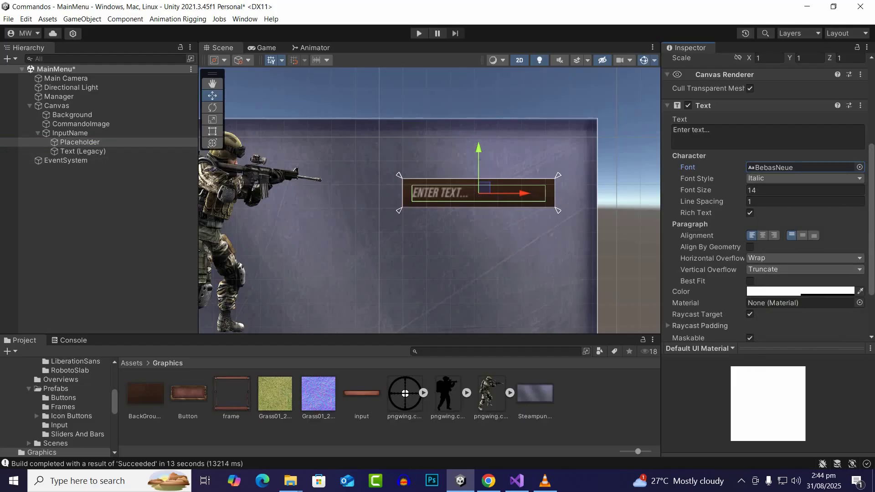
Step: Set the font of InputName's Text (Legacy) child to BebasNeue, and deselect it
left_click(83, 151)
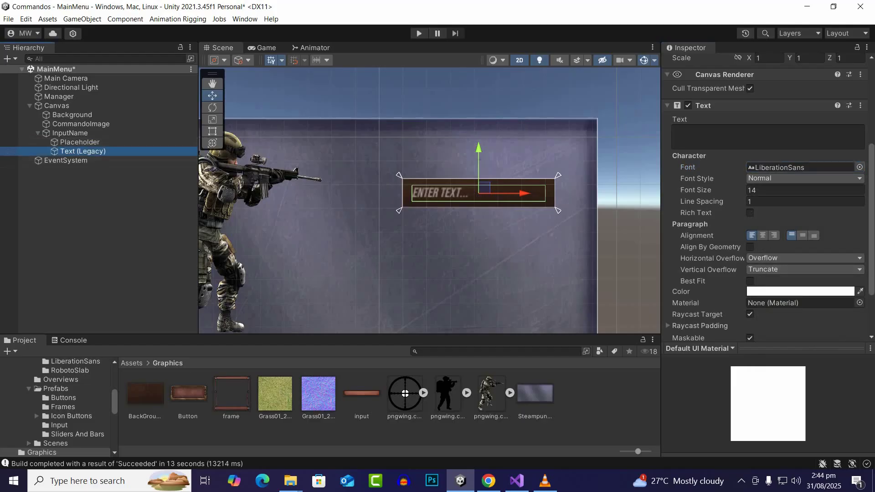
left_click(859, 167)
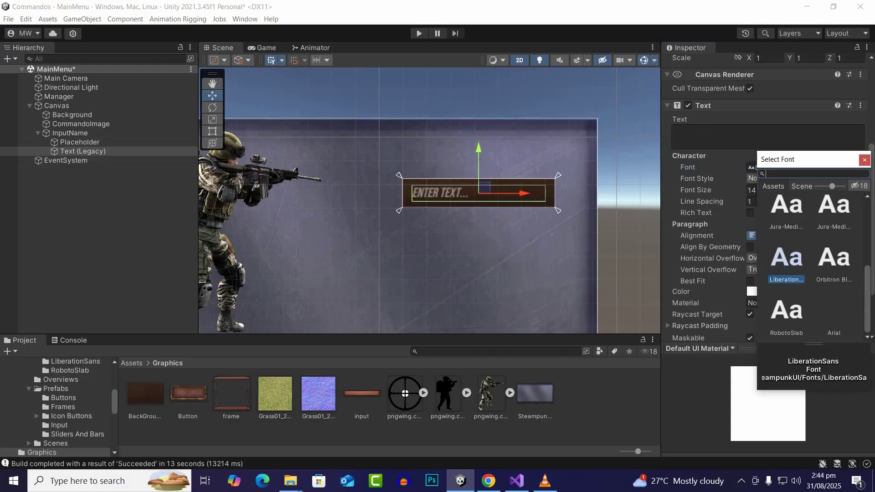
scroll(810, 264, "up", 5)
double_click(786, 271)
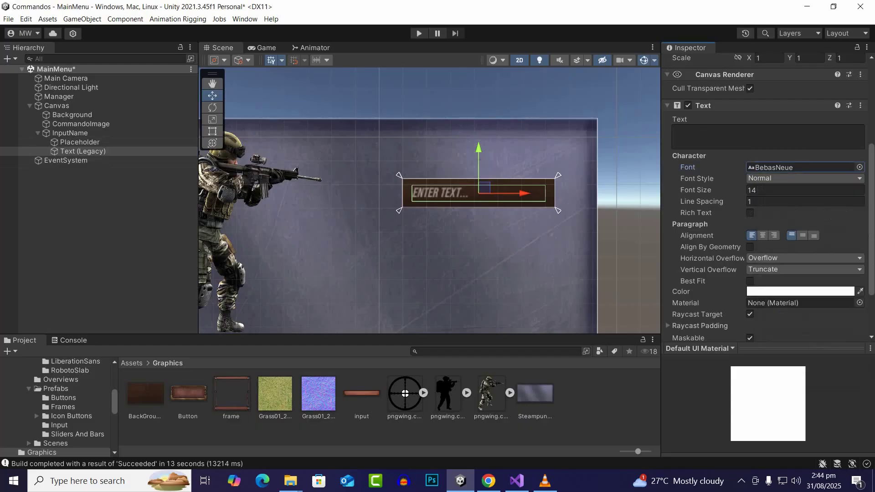
scroll(523, 196, "down", 8)
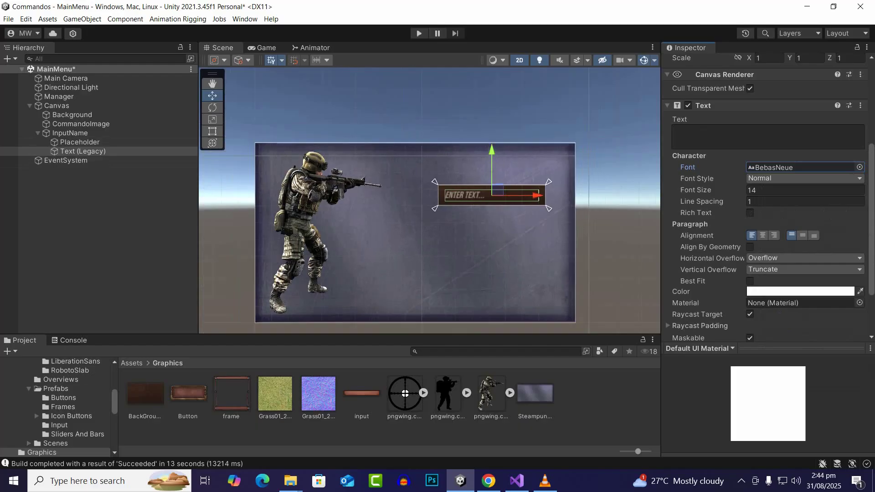
scroll(485, 212, "up", 4)
left_click(114, 224)
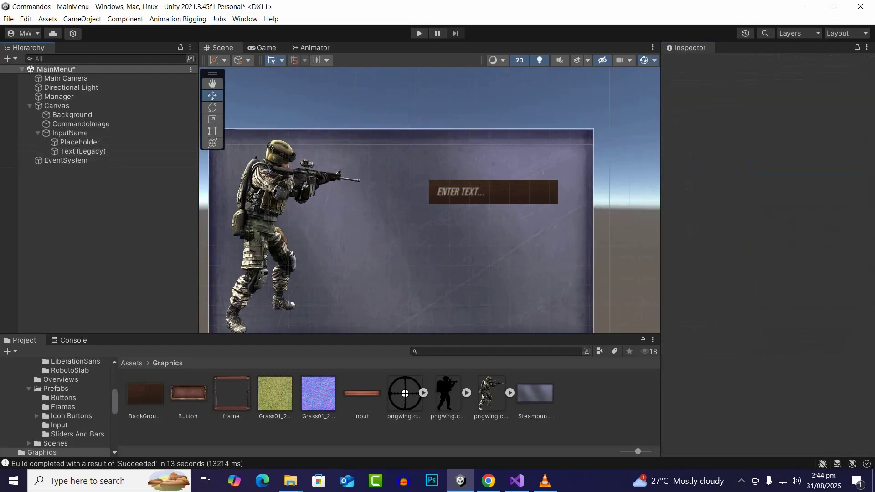
Step: Add a legacy UI Button to the Canvas and place it below the name input field at about X 449, Y 94
right_click(79, 131)
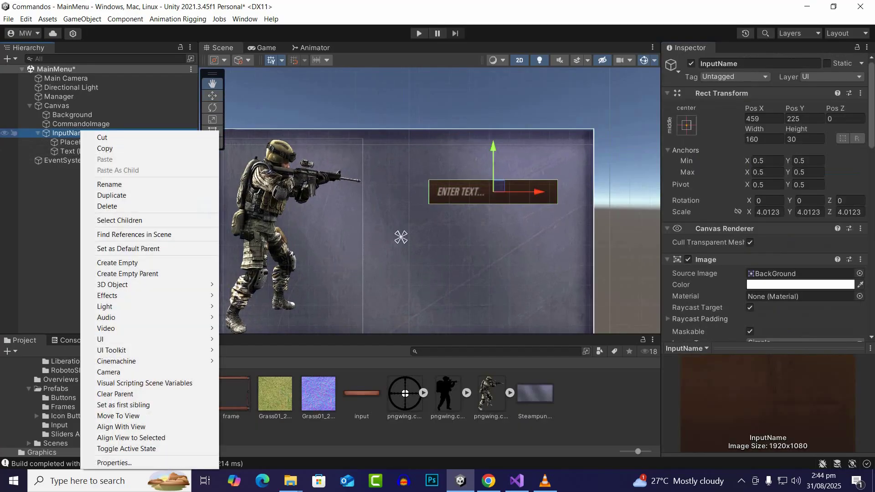
right_click(68, 106)
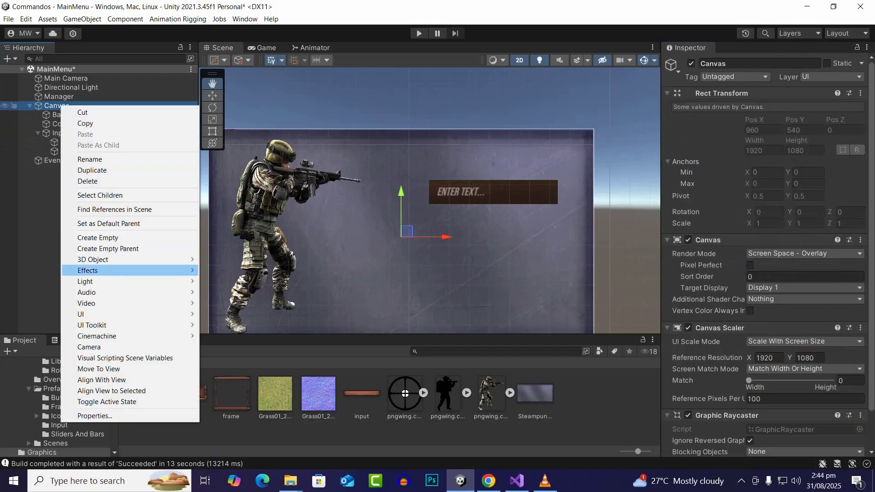
mouse_move(173, 314)
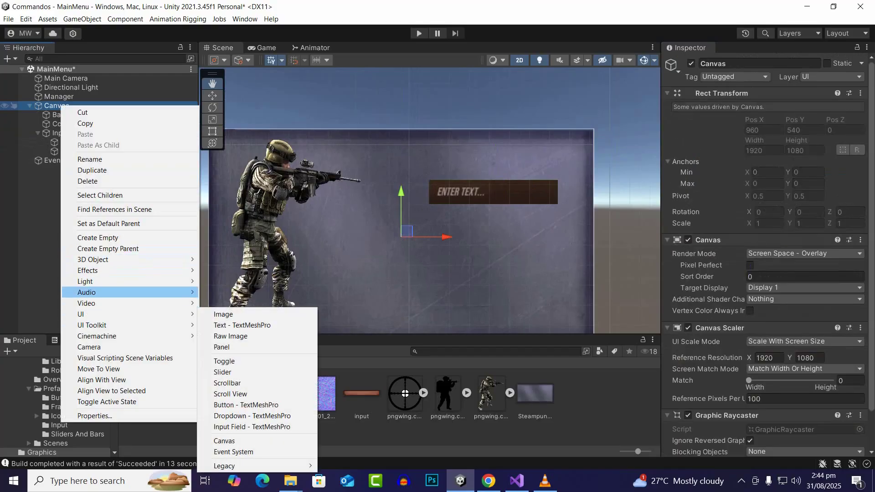
mouse_move(223, 465)
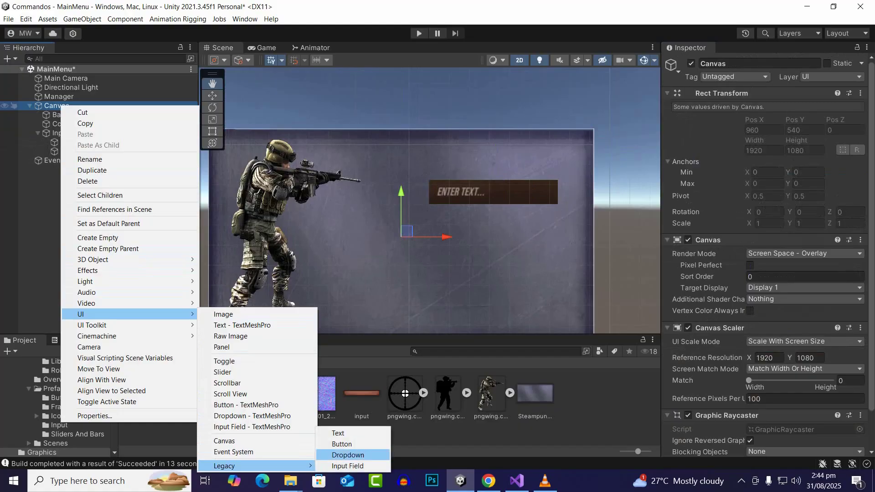
left_click(342, 443)
scroll(401, 236, "up", 2)
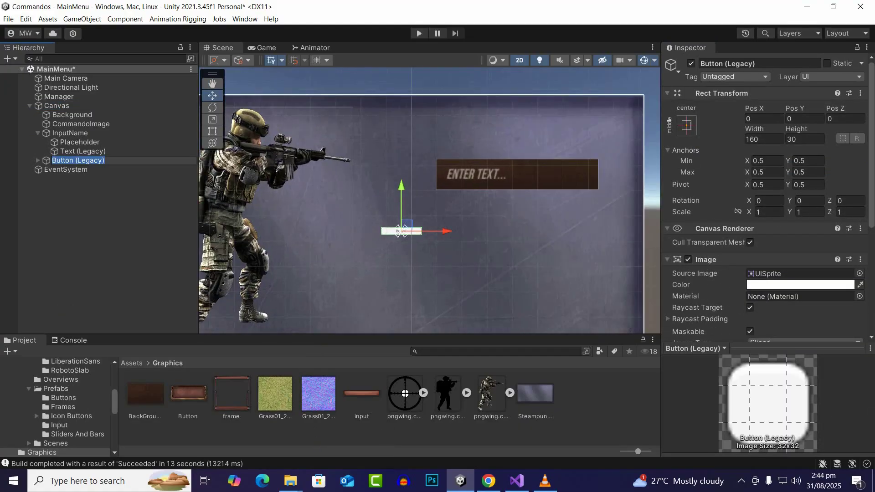
left_click_drag(401, 231, 515, 188)
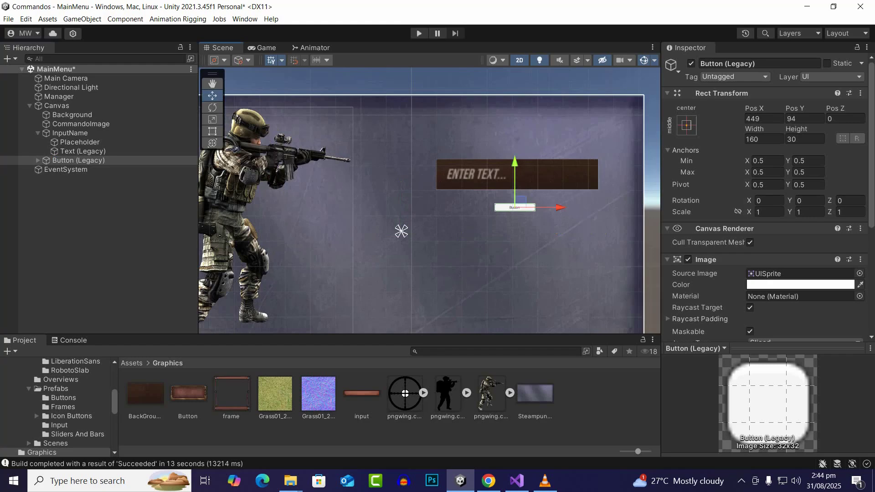
Step: Assign the Button sprite from the Graphics folder as the new button's source image
left_click_drag(188, 392, 800, 274)
scroll(534, 222, "up", 1)
scroll(800, 285, "down", 4)
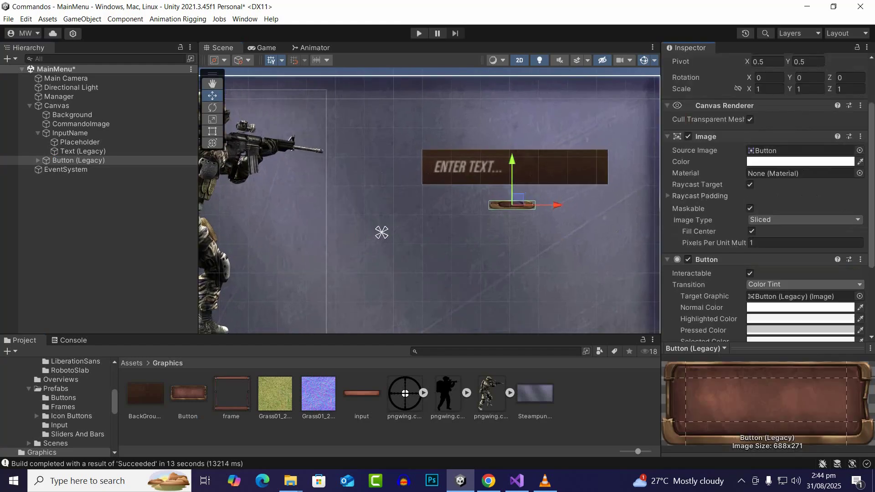
Step: Review the new button's Rect Transform, Image and Button component settings, and deselect it
scroll(766, 205, "down", 5)
scroll(766, 205, "down", 3)
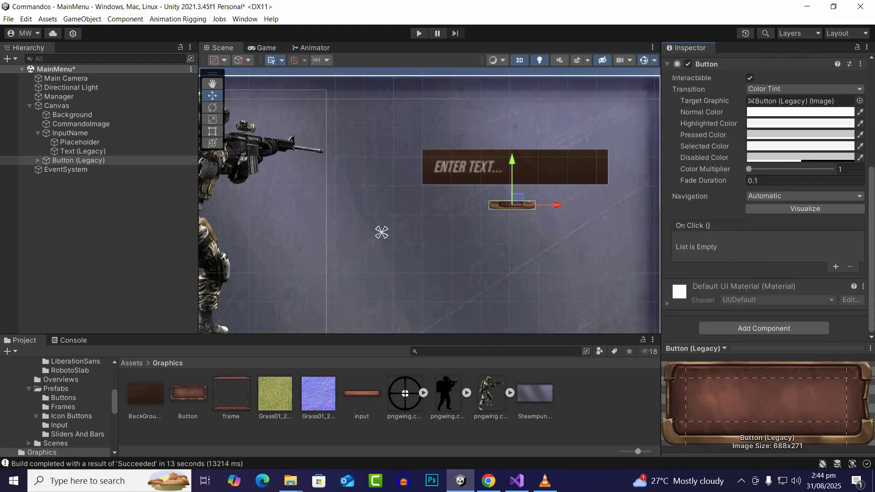
scroll(765, 205, "up", 10)
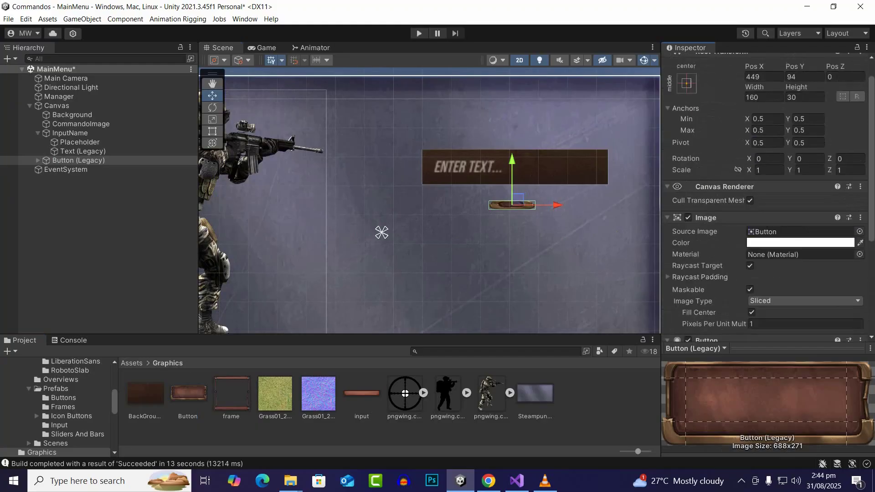
scroll(765, 205, "up", 1)
scroll(765, 205, "down", 4)
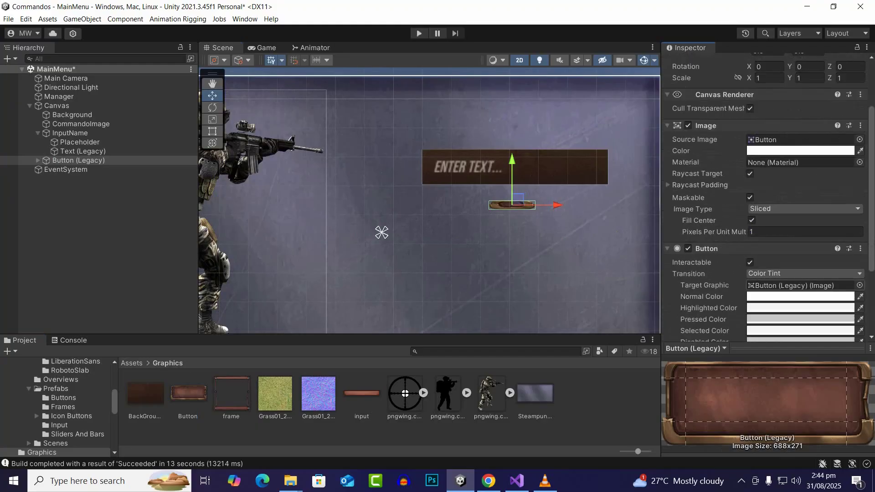
scroll(766, 205, "down", 4)
scroll(765, 205, "down", 2)
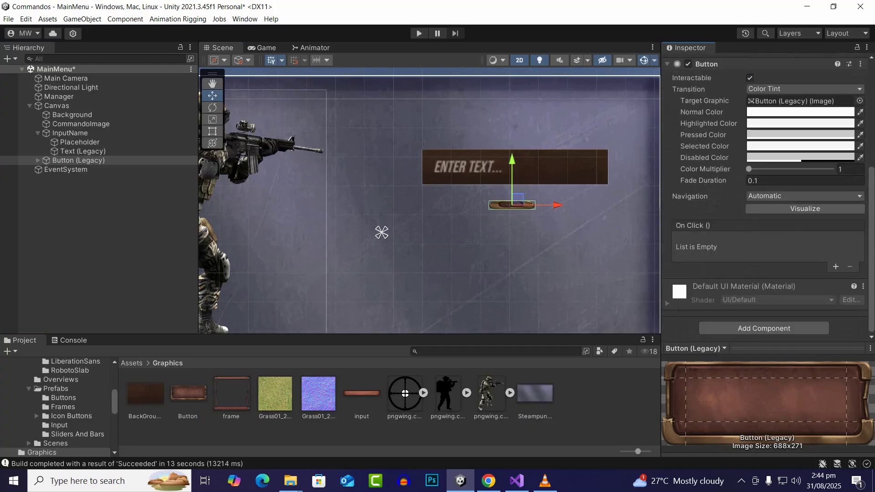
scroll(766, 205, "up", 8)
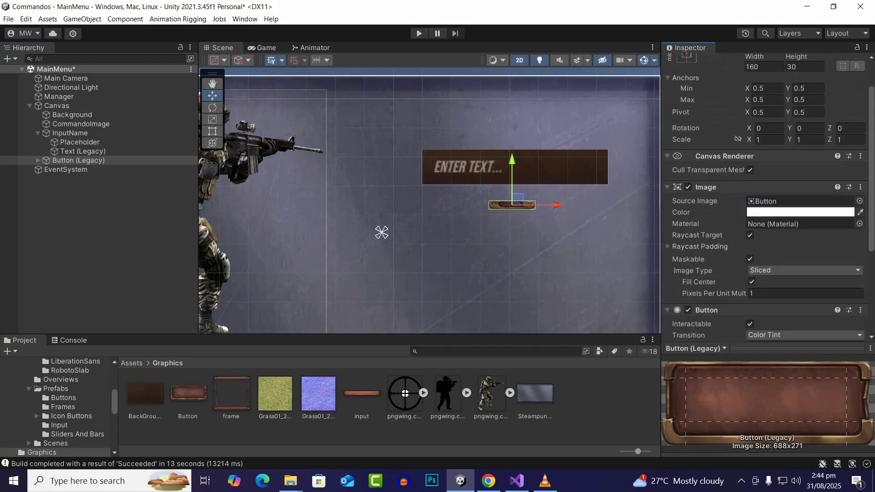
scroll(766, 205, "up", 3)
left_click(105, 219)
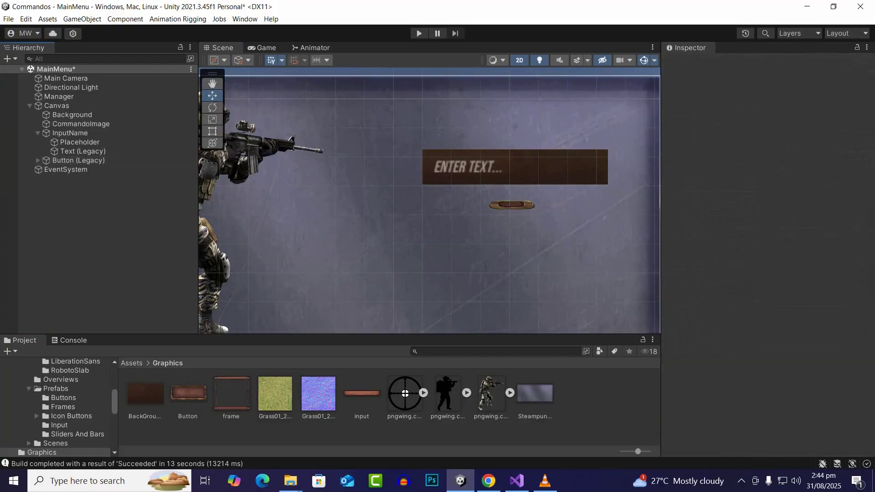
Step: Scale Button (Legacy) uniformly to about 2.22 and reassign the Button sprite as its source image
left_click(82, 152)
left_click(79, 160)
key("f")
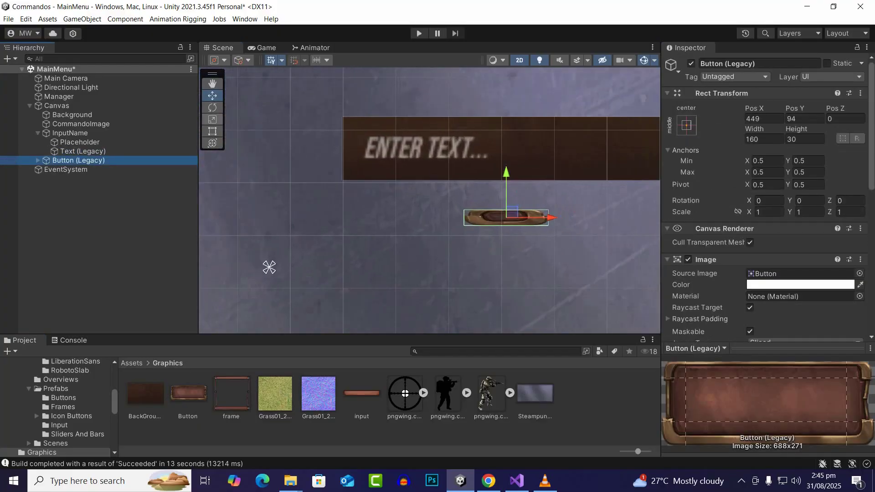
left_click(212, 119)
scroll(515, 222, "up", 5)
scroll(515, 218, "up", 2)
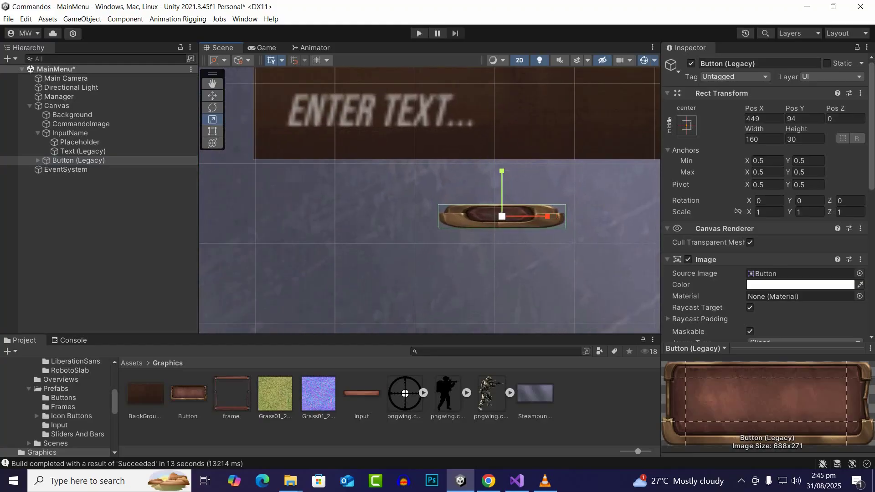
left_click_drag(502, 215, 557, 216)
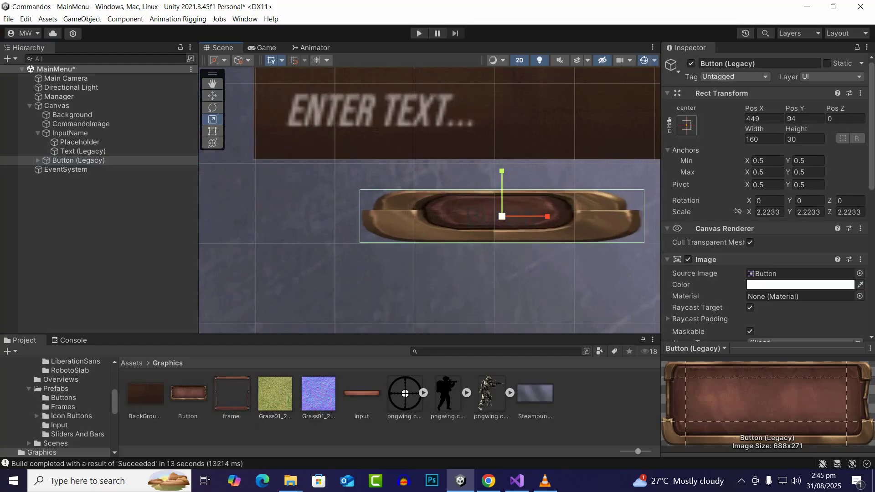
left_click_drag(188, 394, 797, 274)
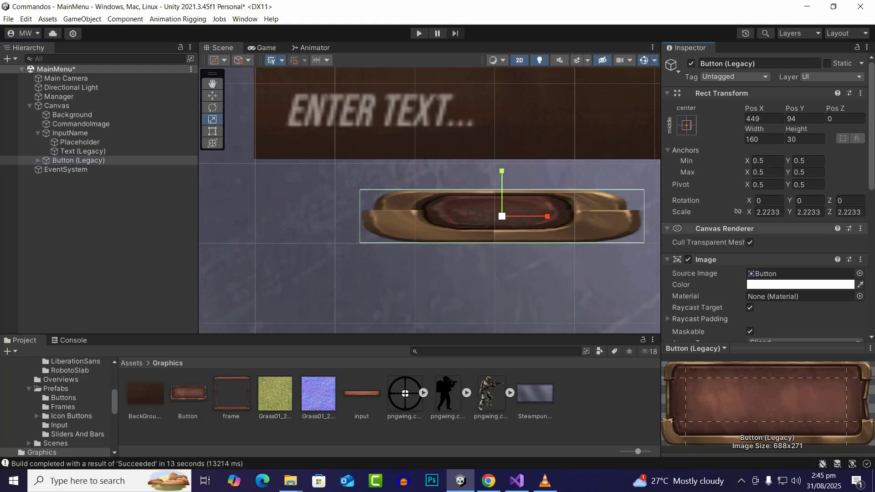
scroll(766, 195, "down", 5)
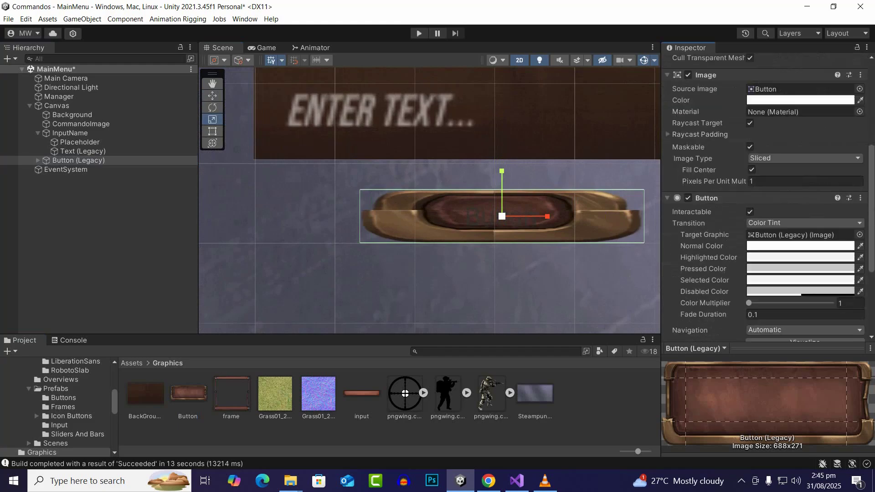
Step: Change the Image Type of Button (Legacy) to Simple in its Image component
scroll(807, 224, "down", 3)
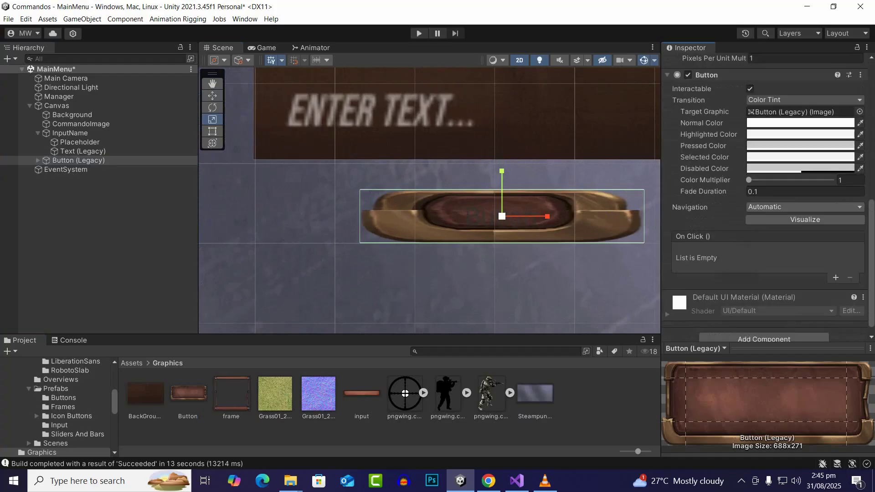
left_click(805, 219)
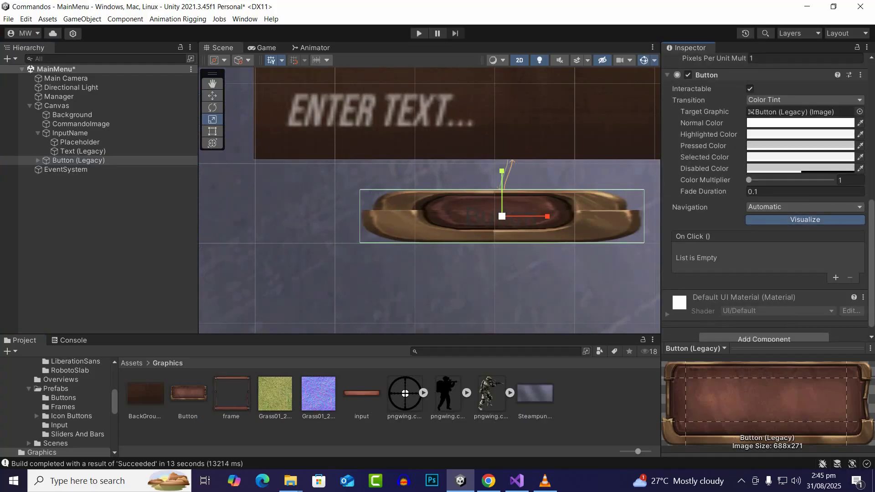
left_click(805, 219)
scroll(784, 209, "up", 3)
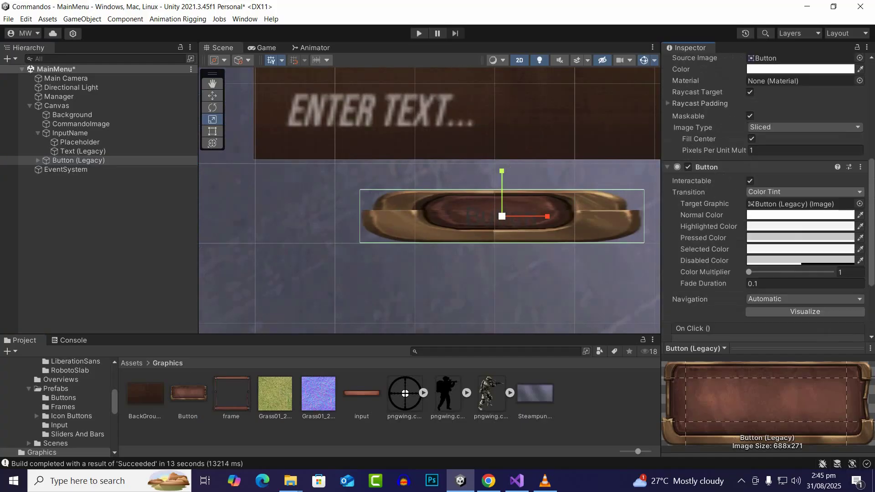
left_click(804, 128)
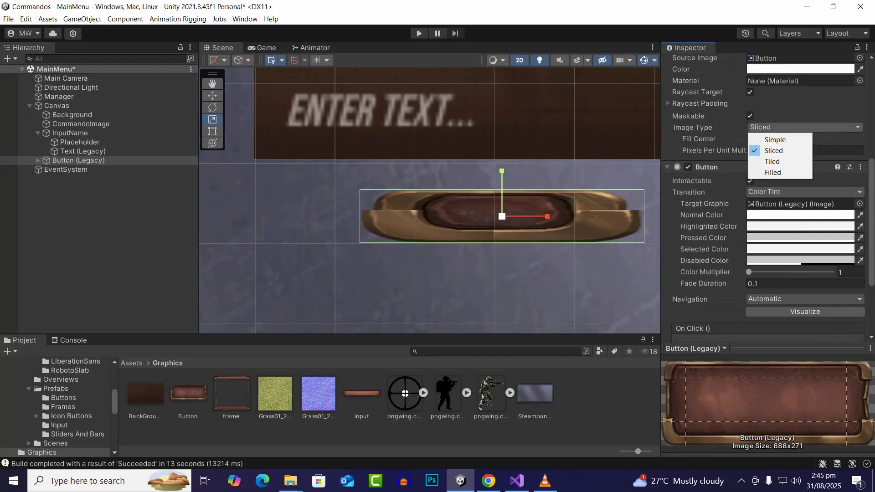
left_click(774, 139)
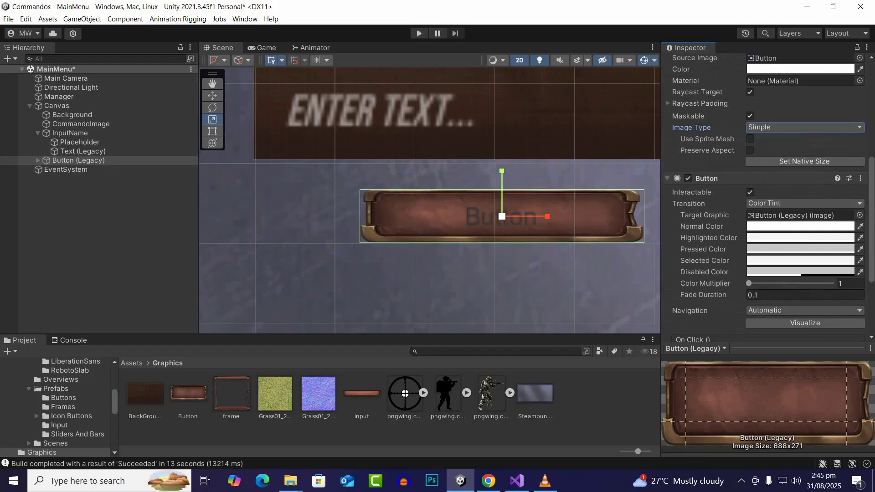
left_click(804, 127)
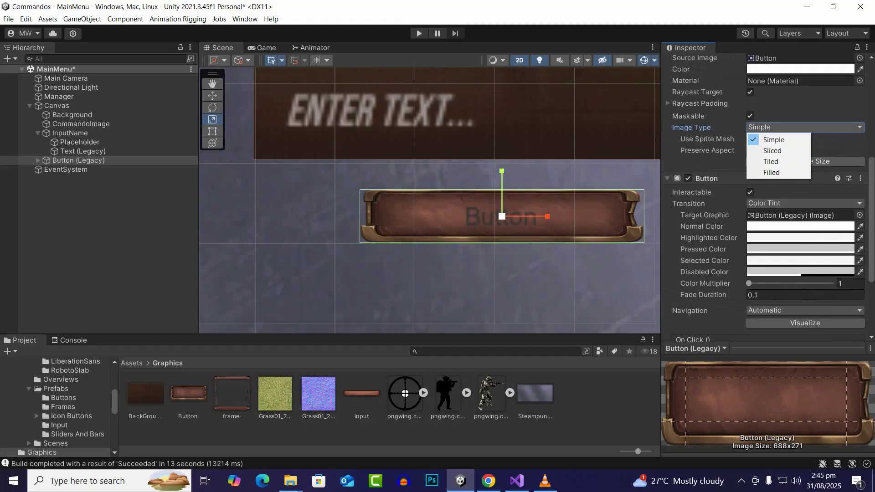
Step: Assign the input sprite from the Graphics folder as InputName's source image
left_click(70, 133)
left_click(711, 162)
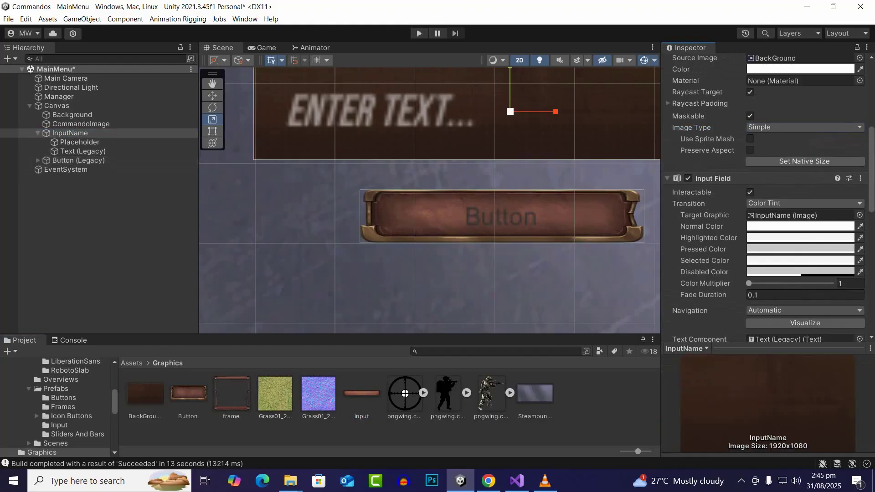
scroll(765, 201, "up", 7)
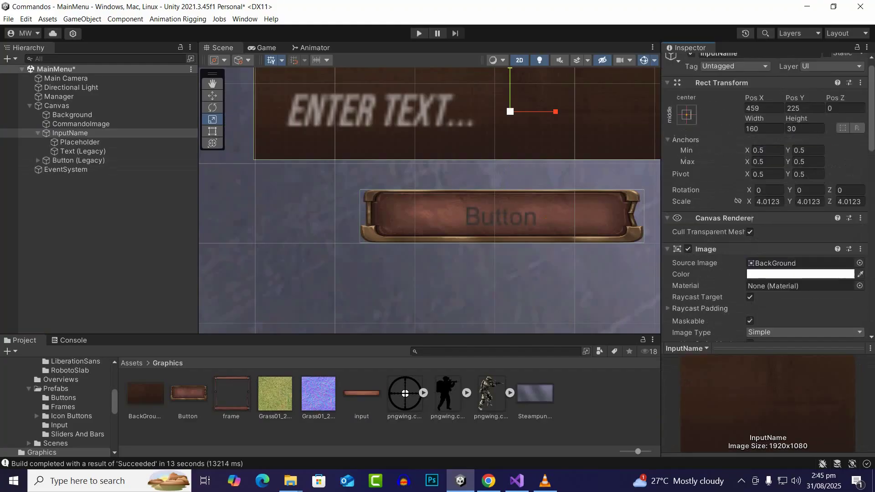
left_click(795, 274)
left_click_drag(361, 393, 795, 273)
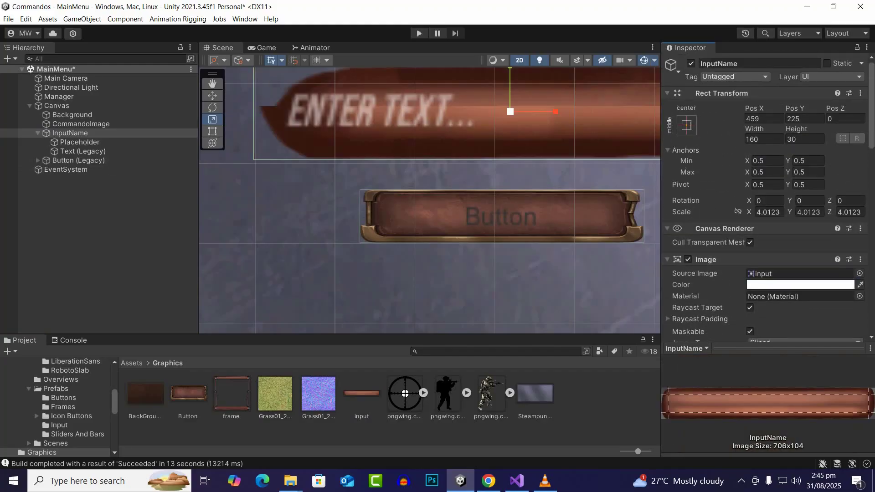
Step: Set InputName's Image Type to Simple and check the input field and button in the scene
scroll(795, 255, "down", 4)
left_click(804, 220)
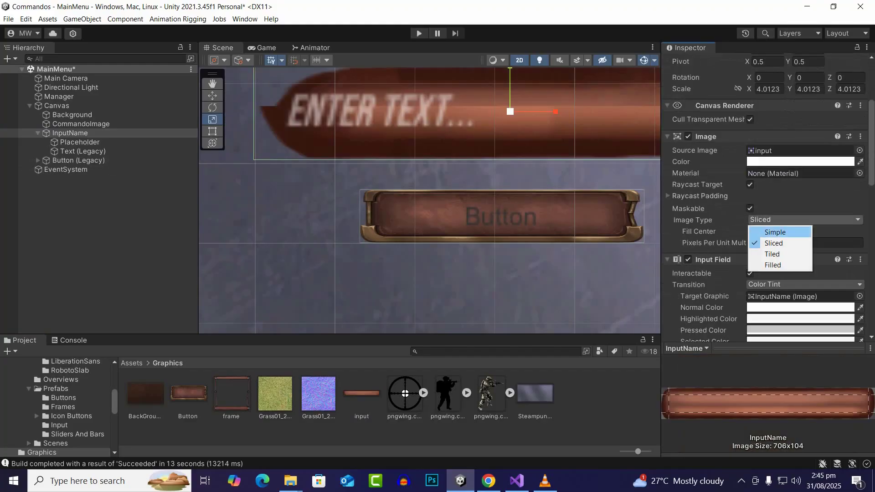
left_click(774, 231)
scroll(242, 235, "down", 2)
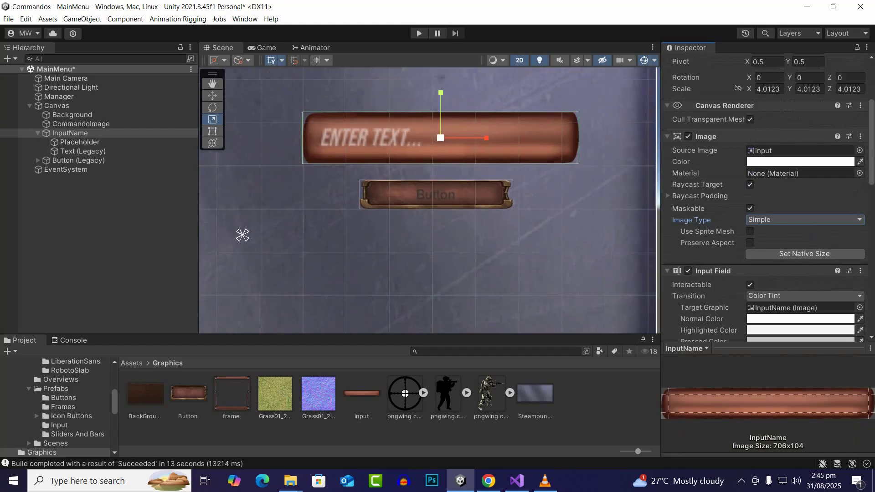
scroll(291, 219, "down", 4)
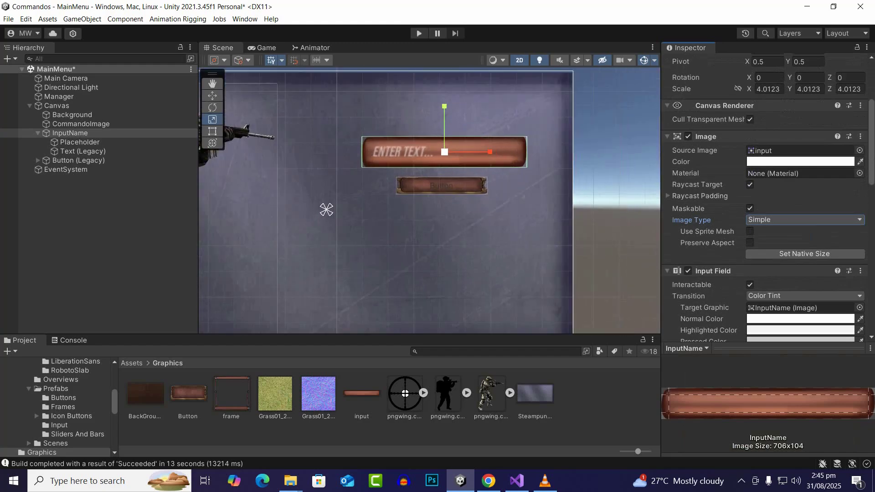
scroll(291, 224, "up", 5)
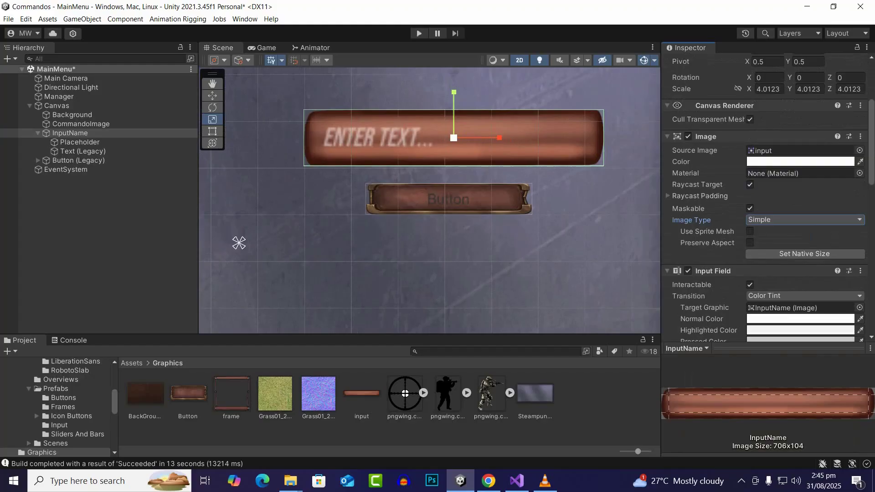
scroll(222, 244, "up", 1)
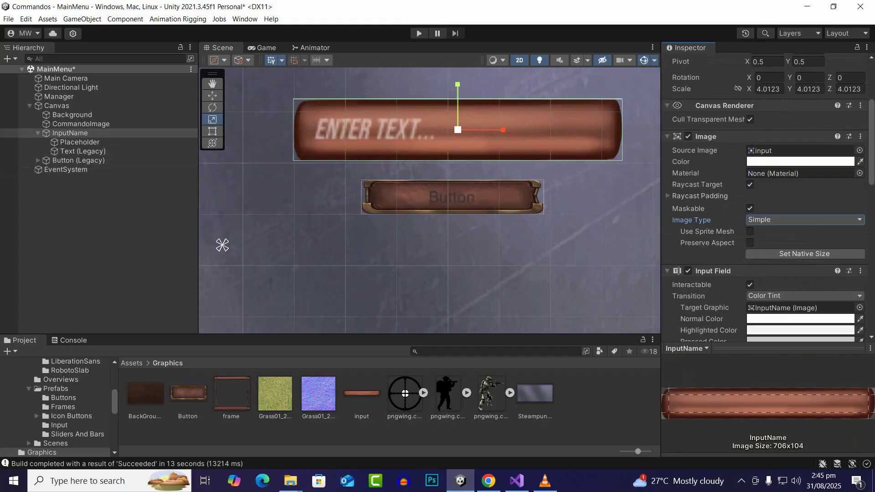
scroll(492, 209, "up", 1)
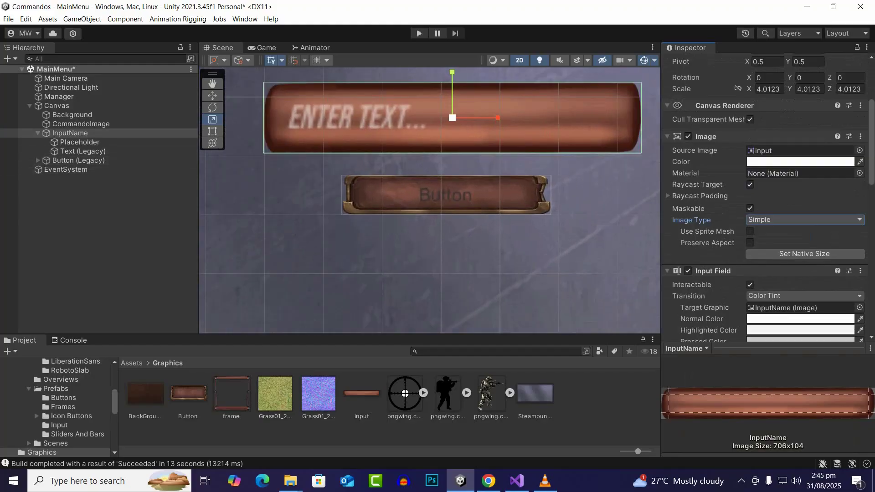
Step: Select the legacy button below the input field and rename it EnterButton
left_click(78, 161)
left_click(212, 96)
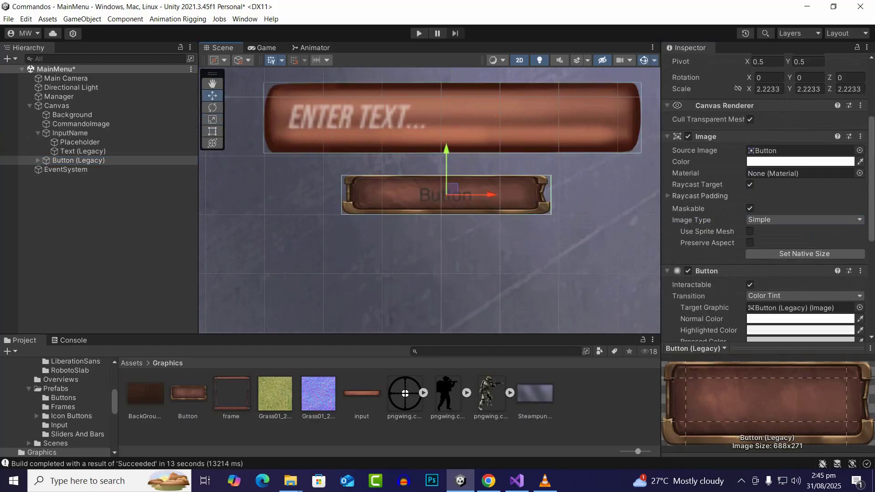
scroll(453, 220, "up", 1)
left_click(112, 238)
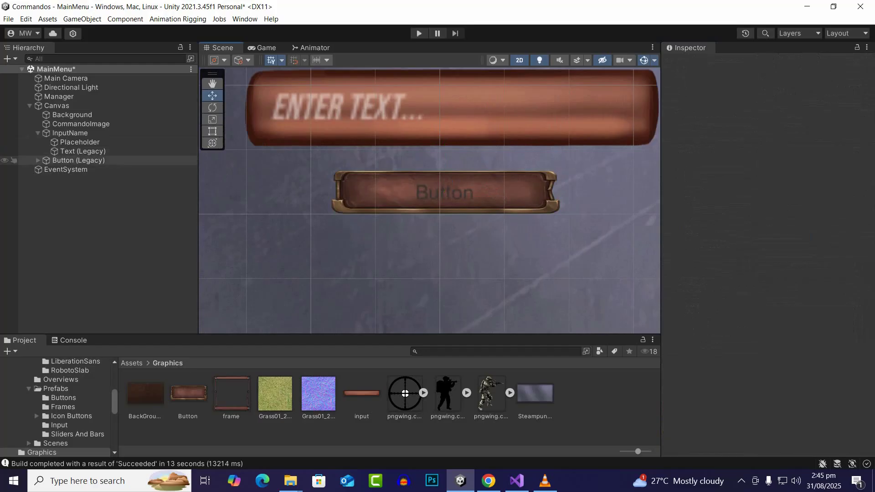
left_click(78, 161)
left_click(759, 63)
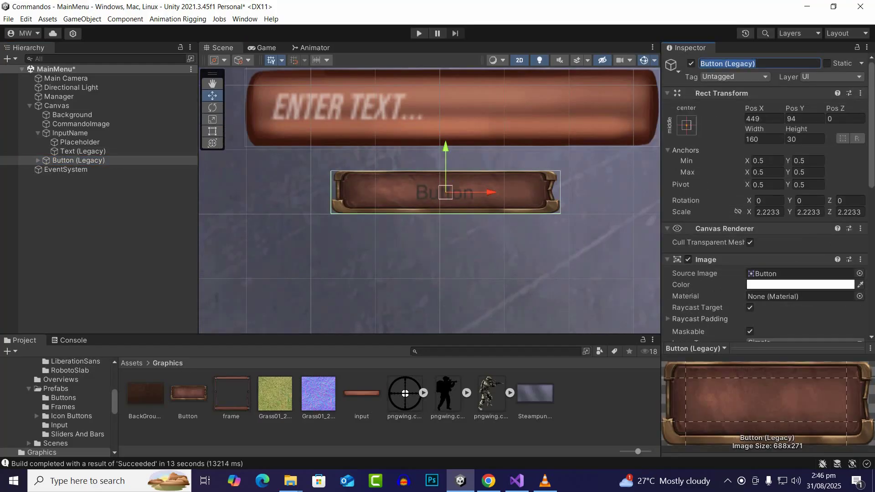
type("Enter")
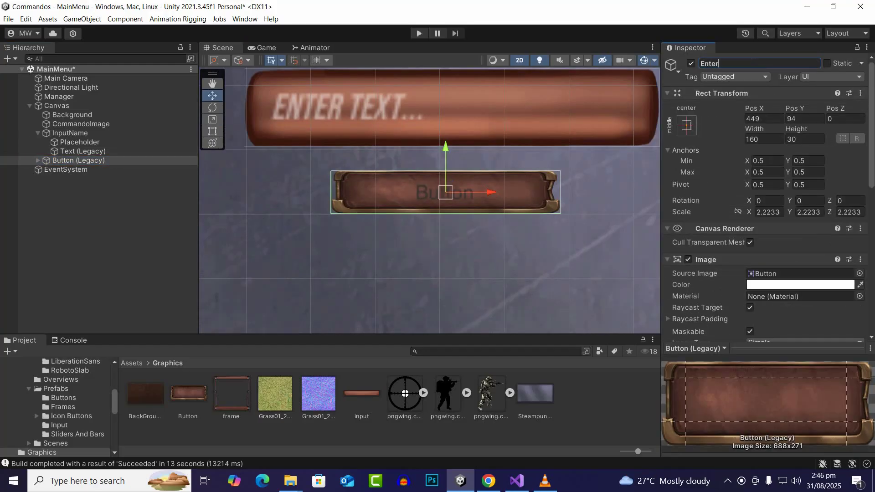
type("Button")
key("Return")
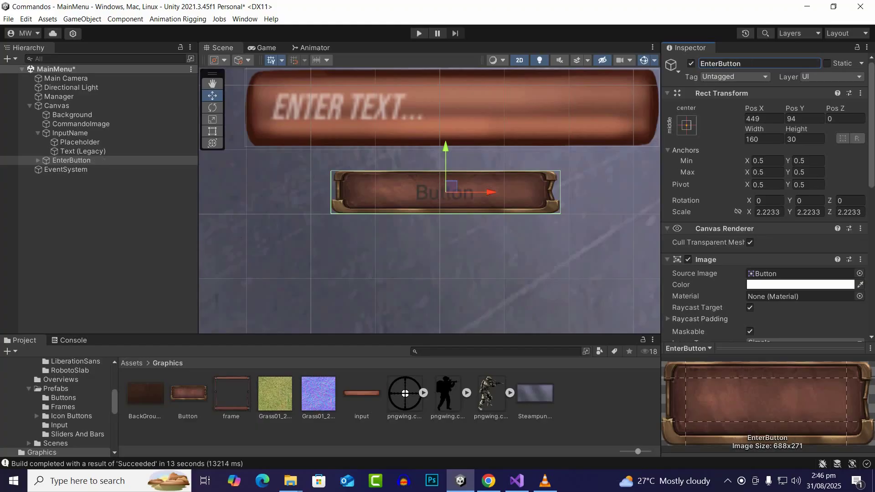
Step: Shift EnterButton horizontally to about X 455.4 and delete its child Text (Legacy) object
left_click_drag(478, 192, 482, 191)
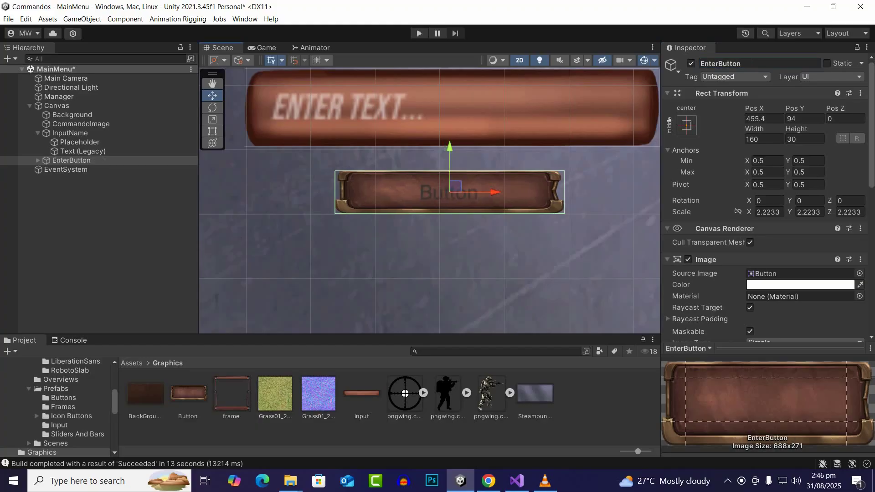
left_click(38, 160)
left_click(68, 169)
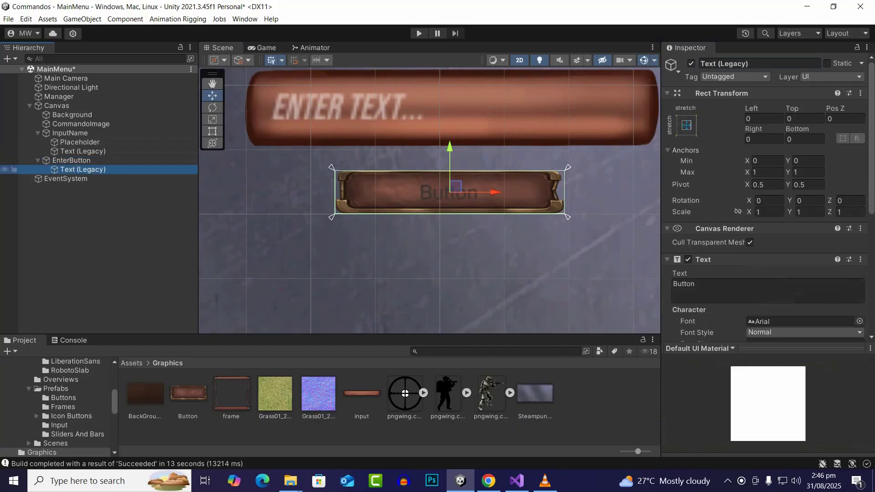
key("Delete")
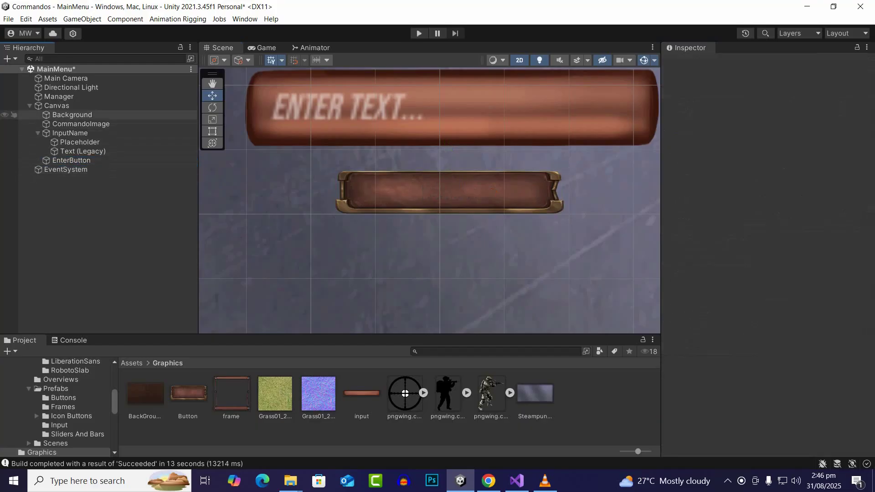
Step: Add a legacy UI Text object to the Canvas and name it EnterText]
left_click(53, 106)
right_click(56, 106)
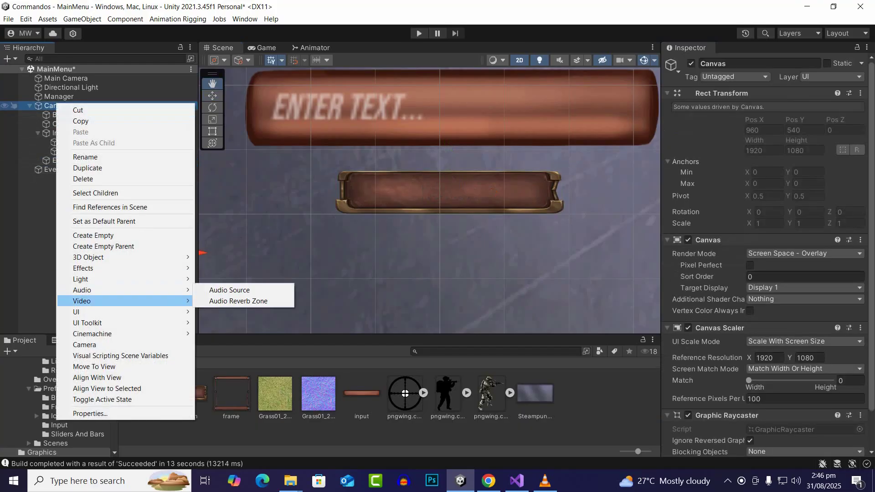
mouse_move(77, 312)
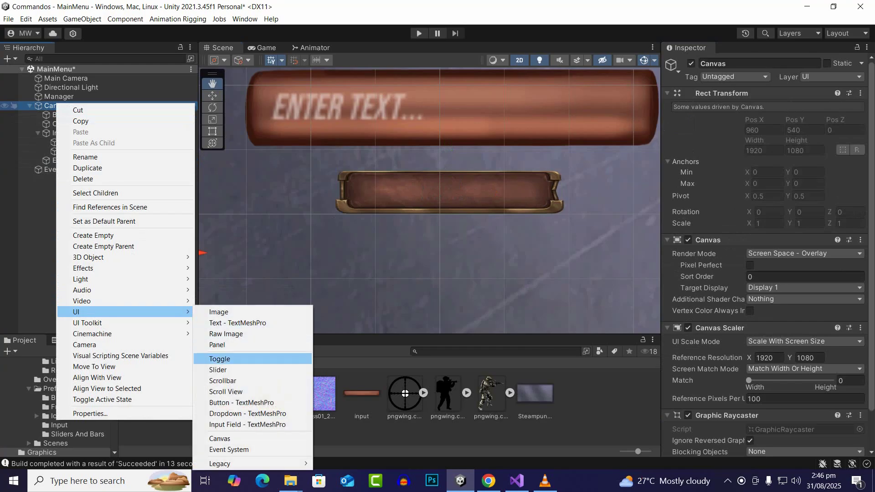
mouse_move(255, 463)
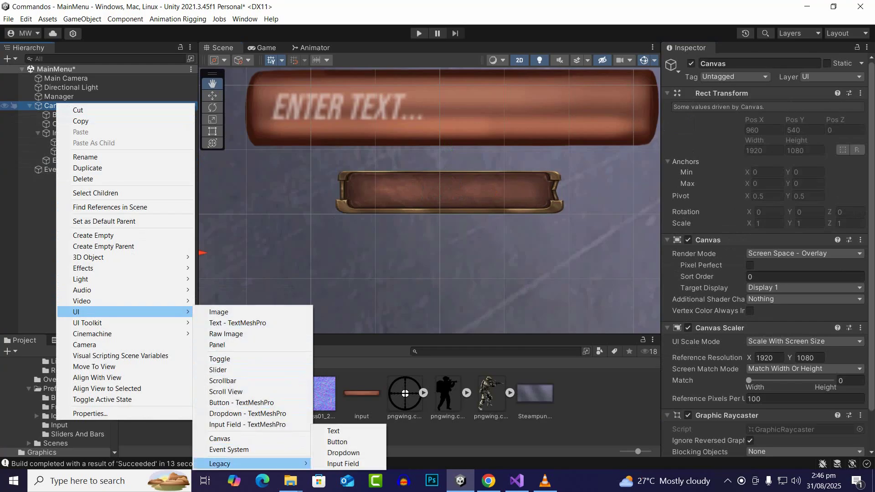
left_click(335, 429)
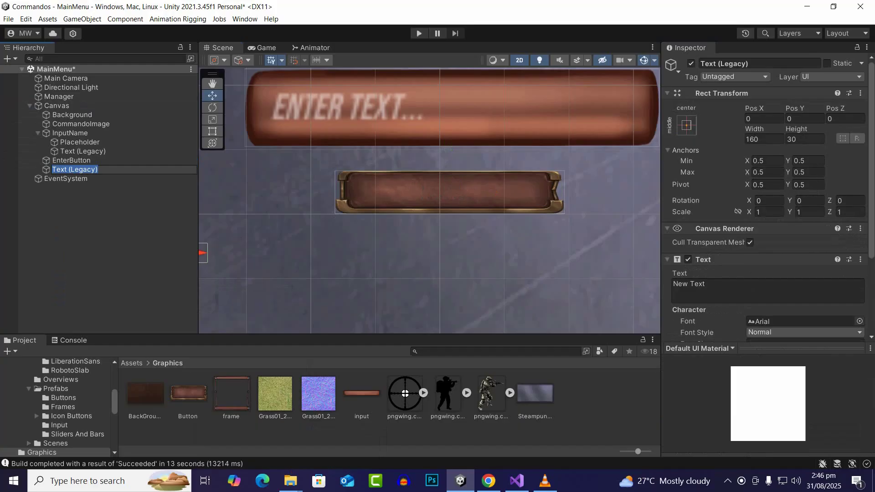
type("EnterText]")
key("Return")
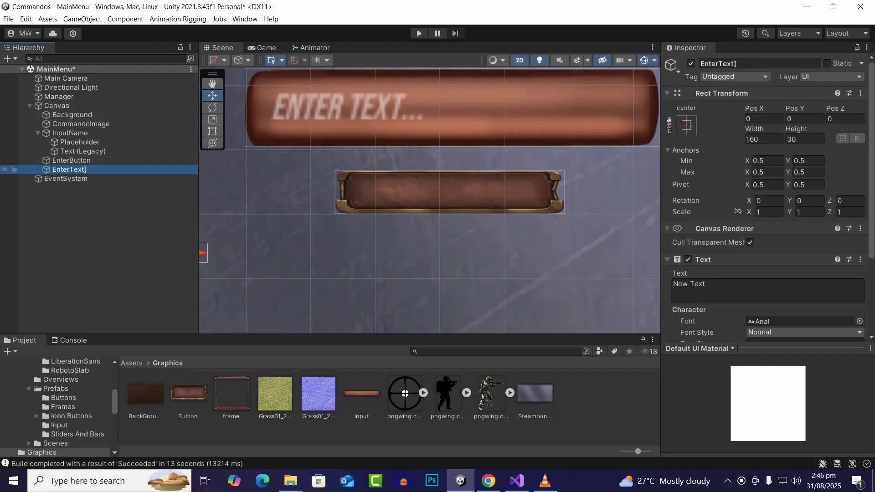
Step: Move EnterText] onto the button at about X 392, Y 93
scroll(289, 261, "down", 4)
left_click_drag(209, 254, 422, 249)
left_click_drag(389, 225, 389, 180)
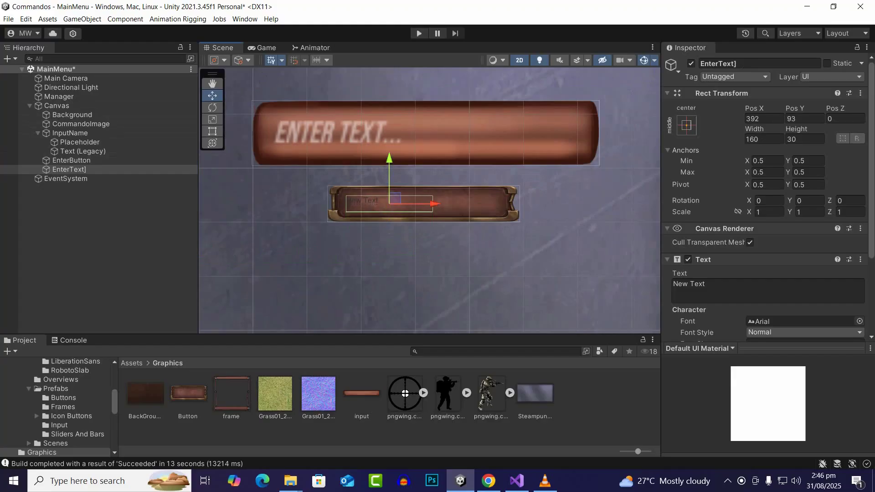
Step: Set the font of EnterText] to BebasNeue and its text color to white (FFFFFF)
scroll(766, 205, "down", 5)
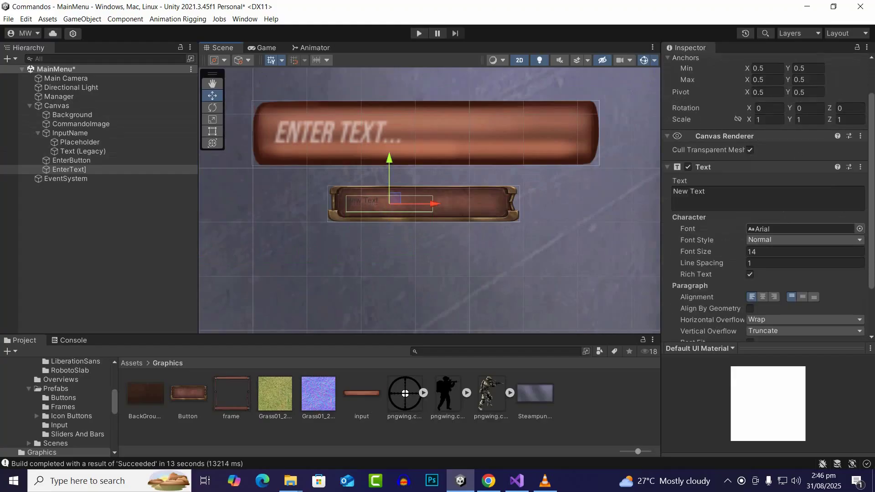
left_click(859, 229)
scroll(786, 327, "up", 5)
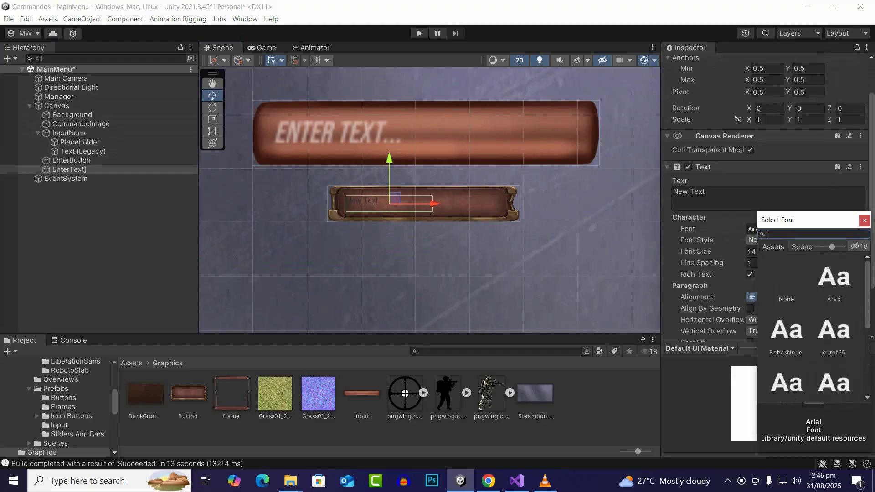
double_click(787, 327)
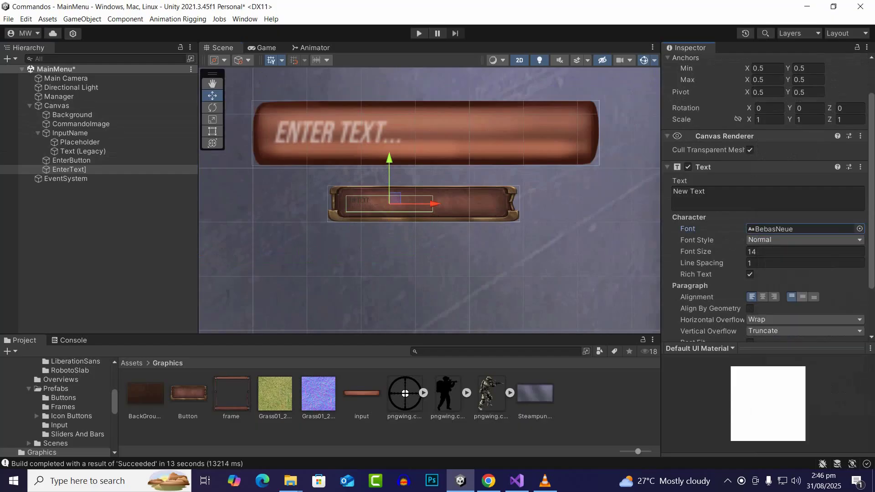
scroll(802, 296, "down", 5)
left_click(804, 261)
left_click(775, 254)
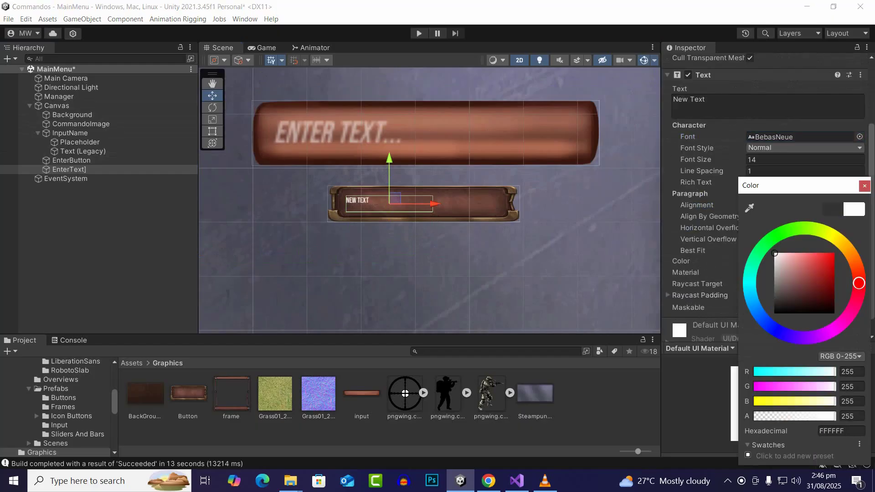
left_click(864, 186)
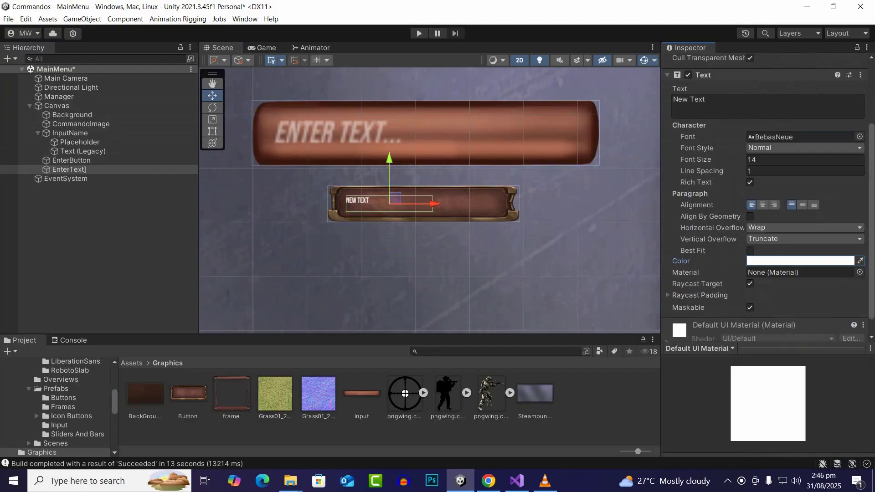
Step: Set the font size of EnterText] to 24 and center its text both horizontally and vertically
left_click(775, 159)
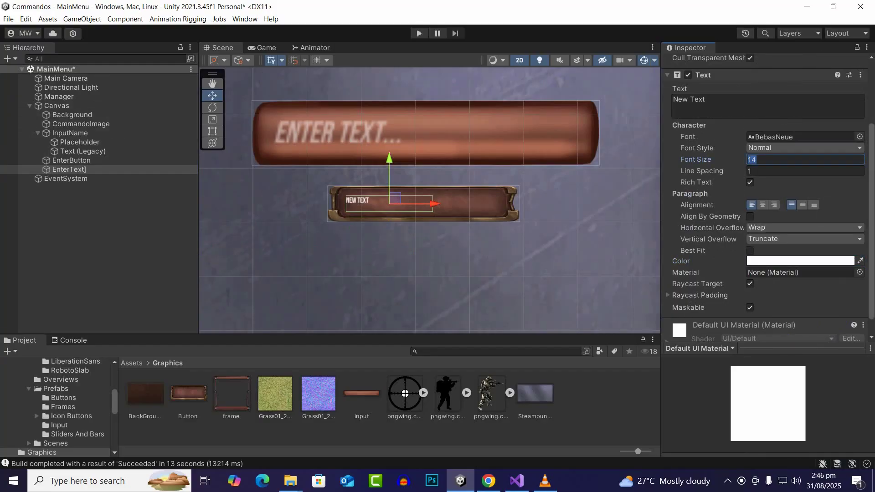
type("24")
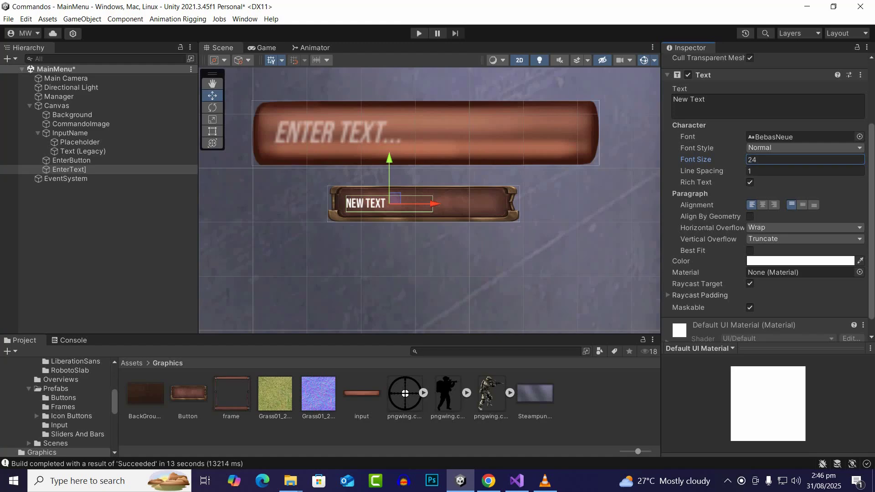
left_click(762, 205)
left_click(803, 204)
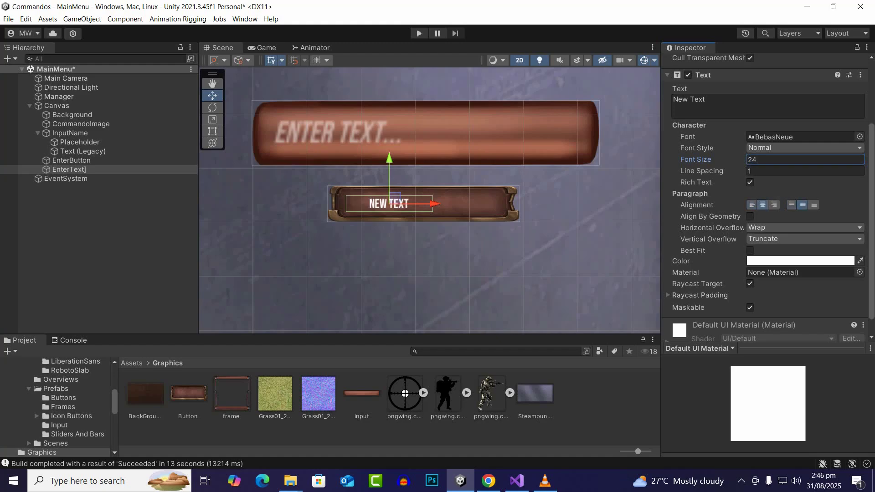
Step: Move EnterText] horizontally to the middle of EnterButton
scroll(412, 242, "up", 1)
left_click_drag(431, 198, 467, 198)
scroll(362, 221, "down", 4)
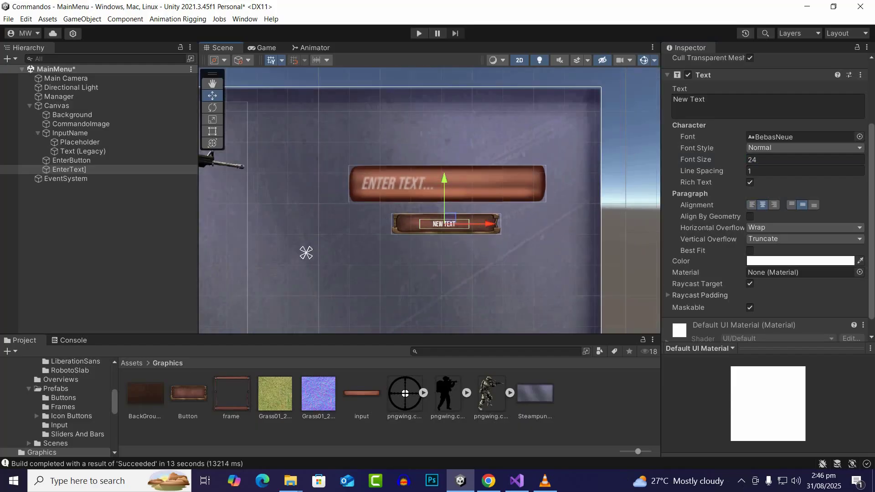
scroll(305, 252, "up", 3)
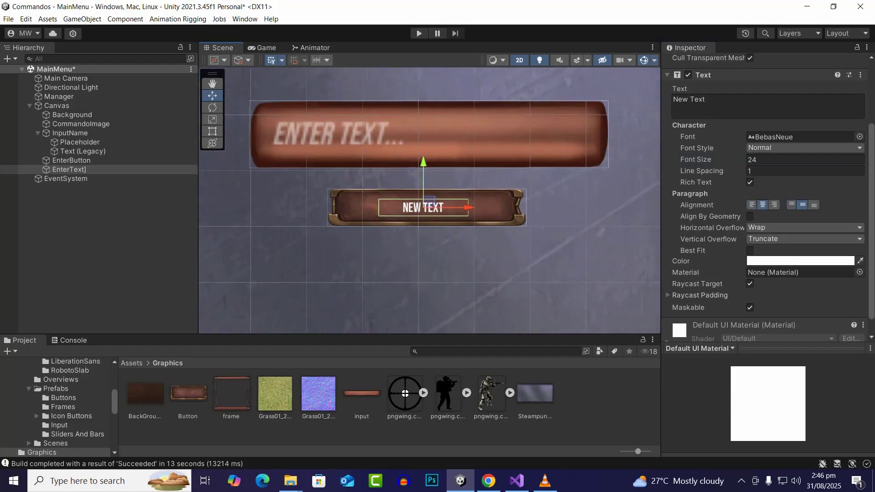
Step: Narrow EnterButton by scaling it horizontally to an X scale of about 1.87
left_click(14, 160)
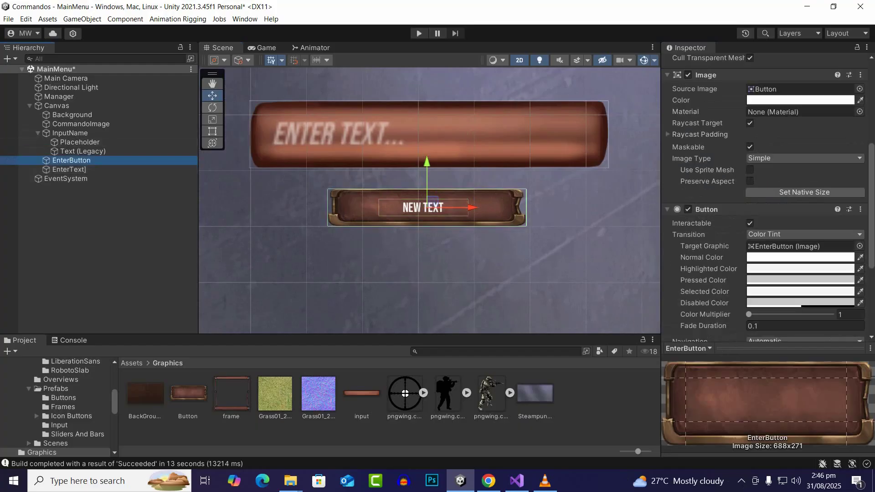
left_click(212, 119)
left_click_drag(473, 207, 465, 207)
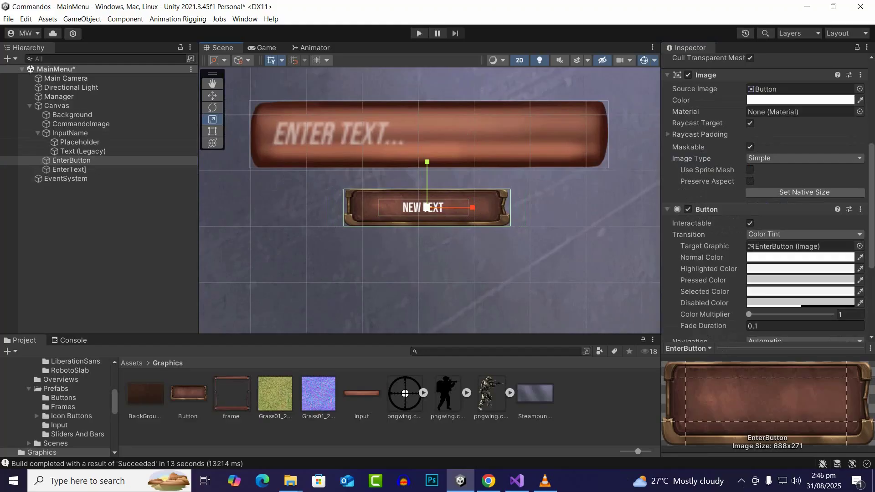
key("w")
scroll(500, 227, "up", 2)
scroll(456, 219, "up", 1)
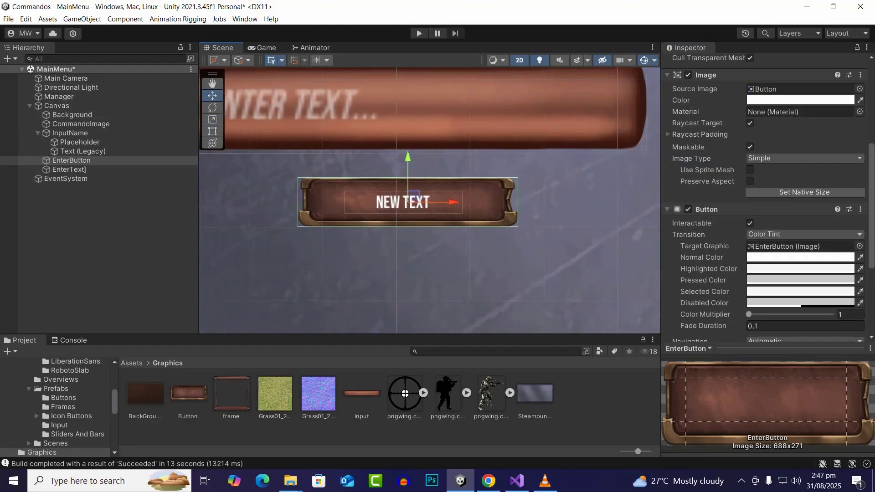
Step: Set the font size of EnterText] to 36 and both its horizontal and vertical overflow to Overflow
left_click(69, 169)
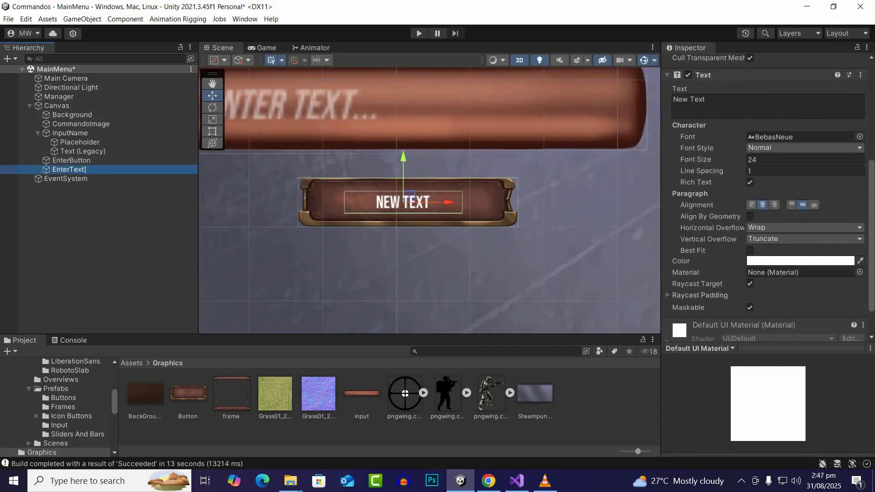
left_click(757, 159)
type("36")
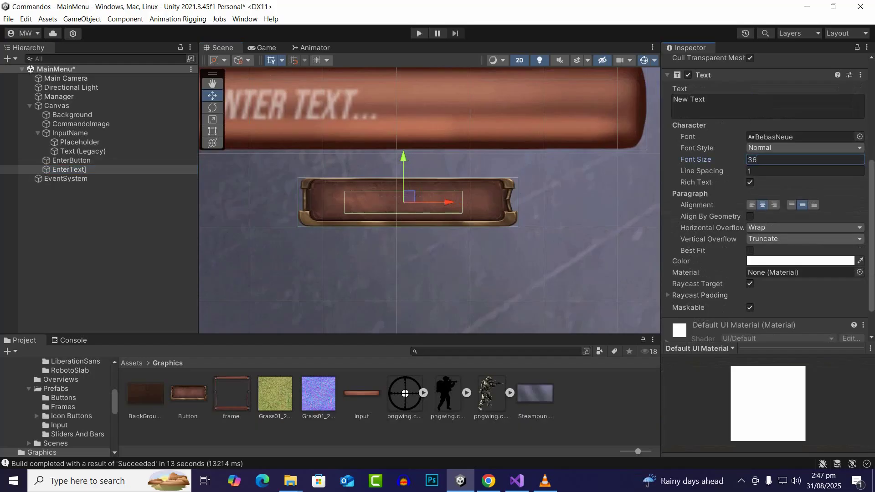
left_click(804, 227)
left_click(770, 250)
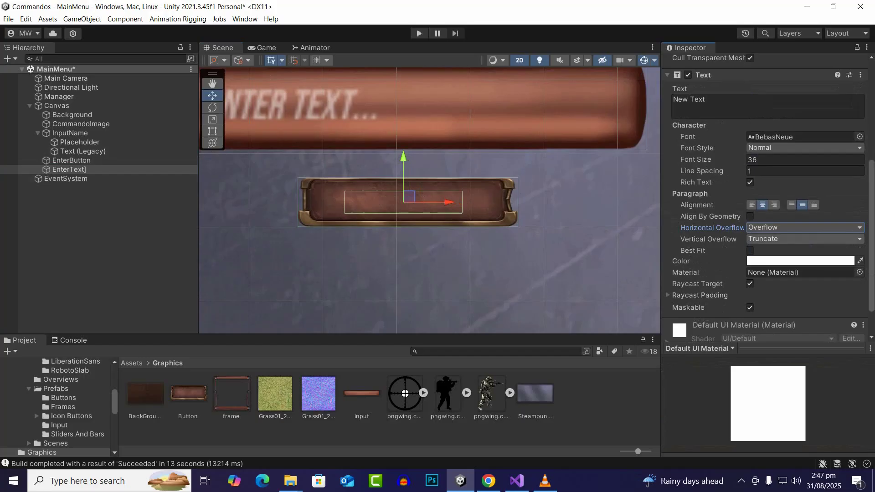
left_click(804, 238)
left_click(781, 259)
key("f")
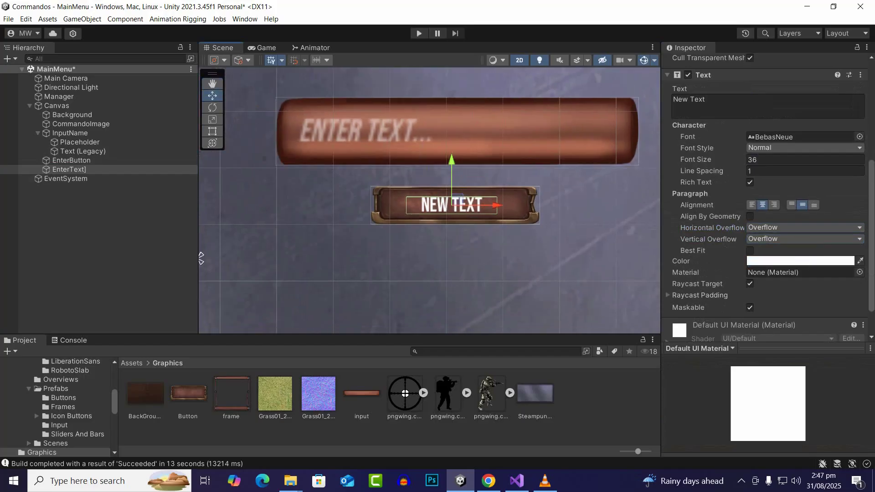
Step: Nudge EnterText] slightly to the right to center it on the button, and make it a child of EnterButton
scroll(289, 250, "down", 3)
scroll(297, 249, "up", 3)
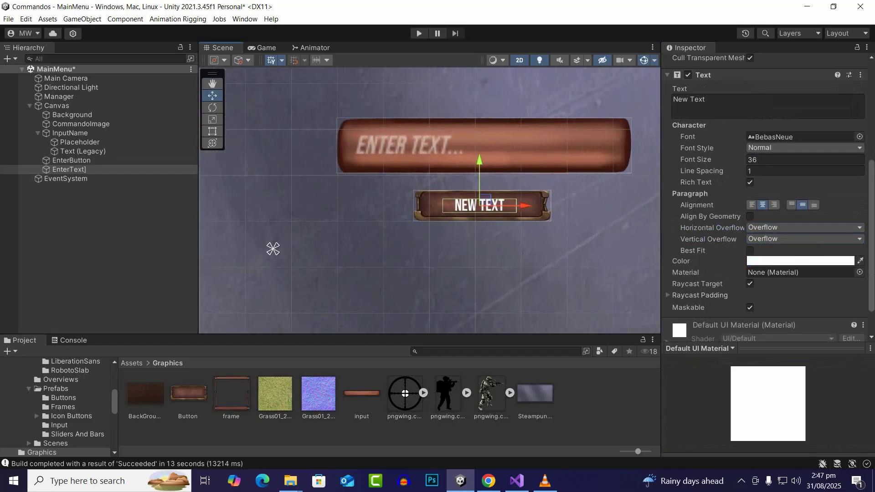
scroll(273, 249, "up", 2)
left_click_drag(519, 200, 520, 201)
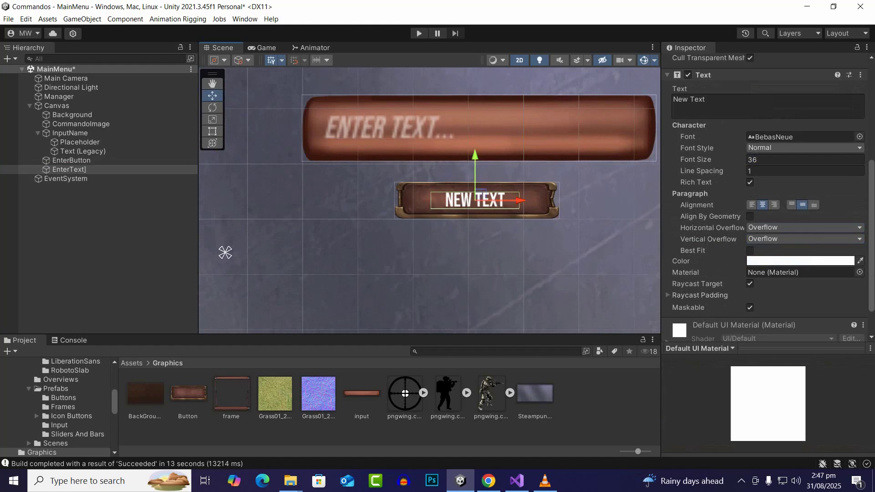
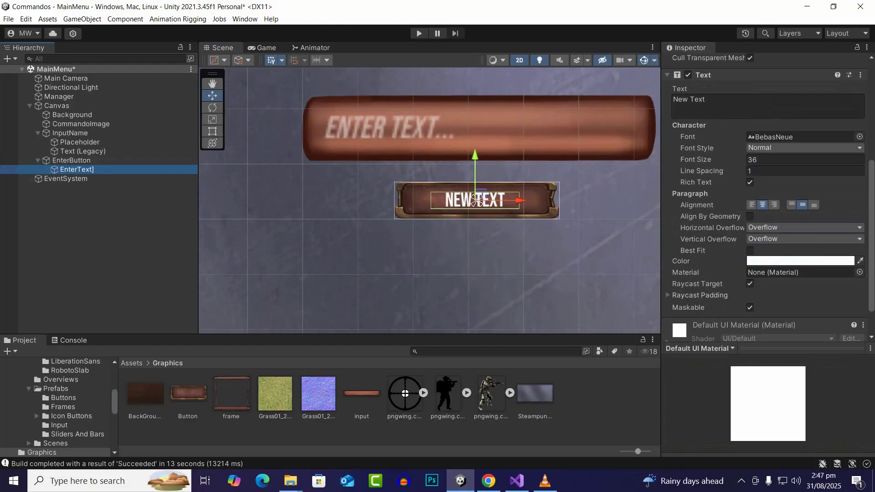
type("E")
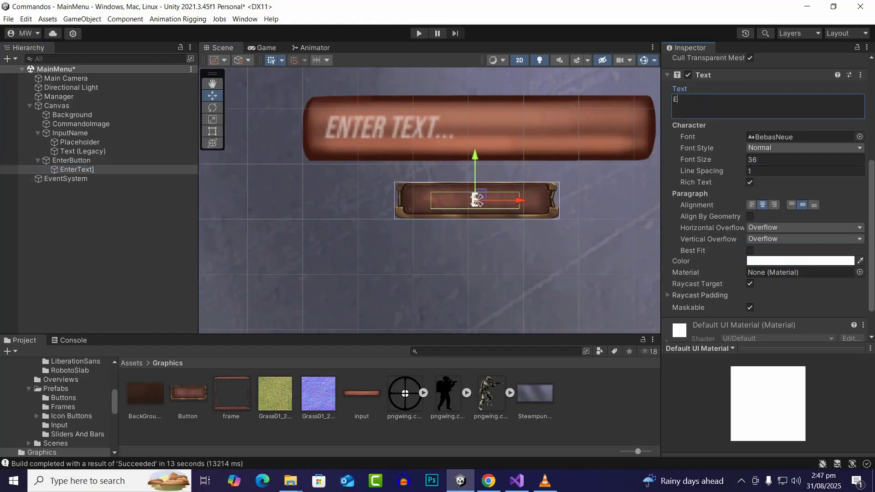
type("nter")
key("Return")
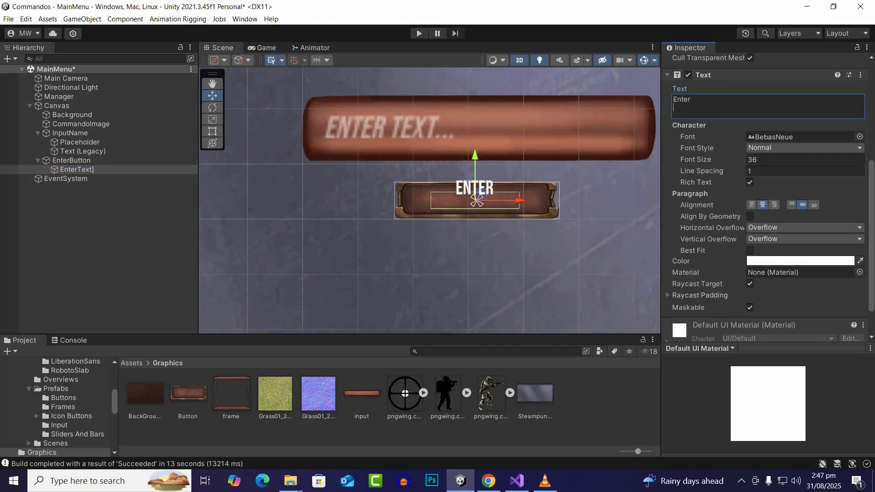
key("Escape")
Step: Change the text content of EnterText] to "enter"
left_click(688, 99)
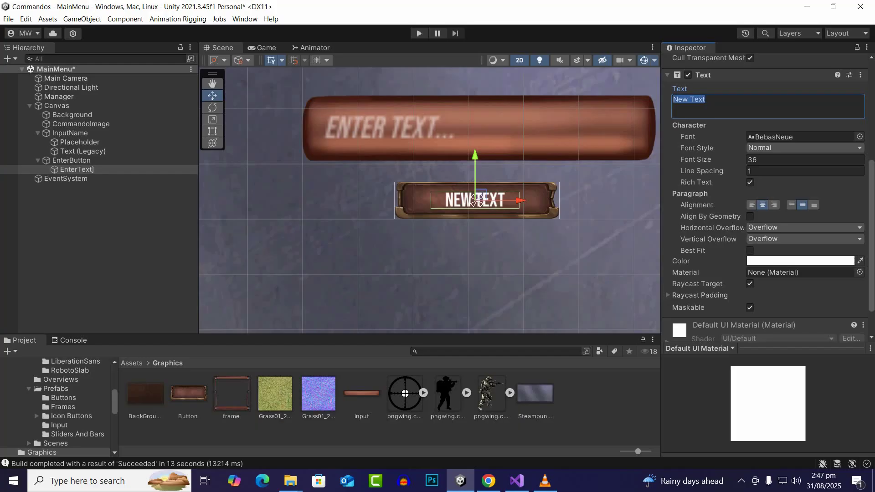
type("enter")
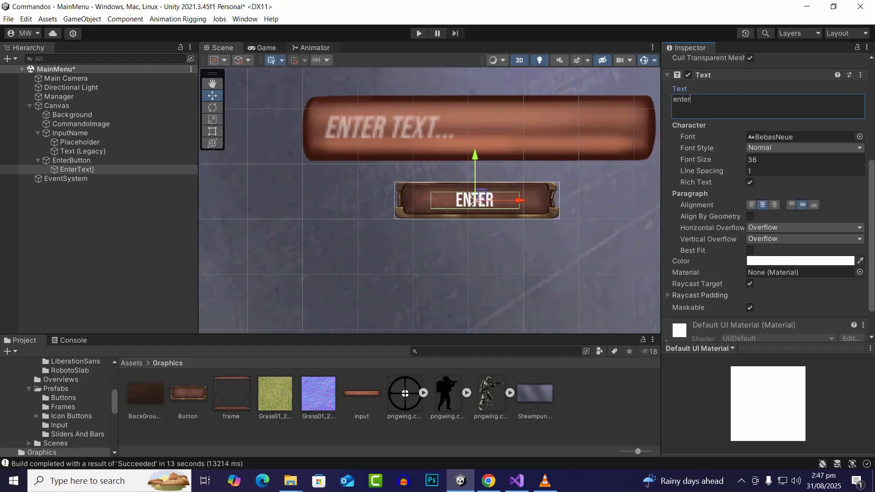
Step: Duplicate EnterButton and rename the copy ExitButton
left_click(71, 160)
key("ctrl+d")
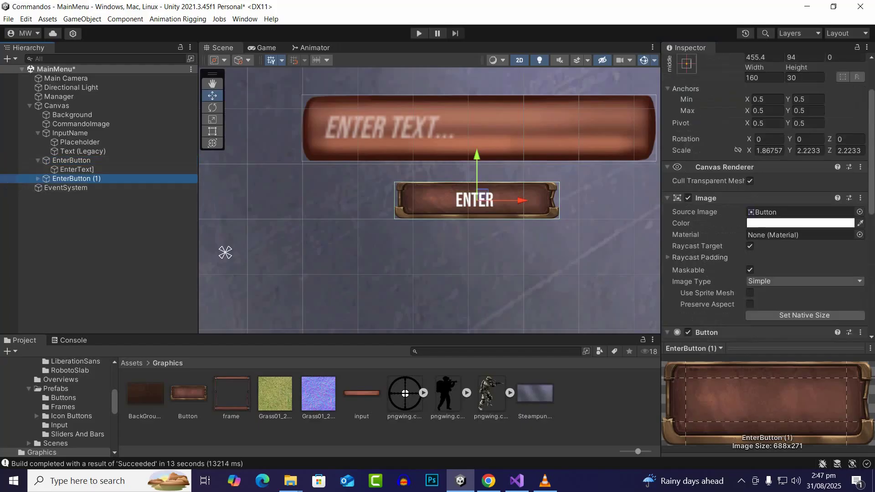
scroll(765, 183, "up", 3)
left_click(759, 63)
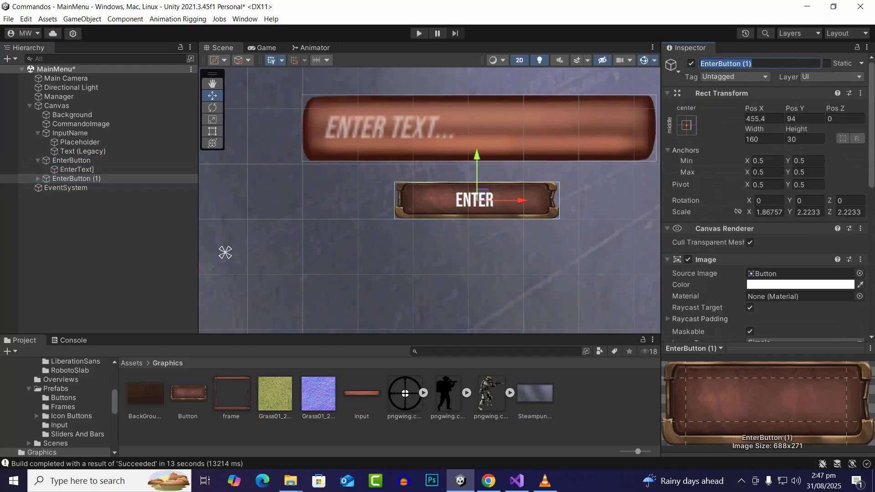
type("ExitButton")
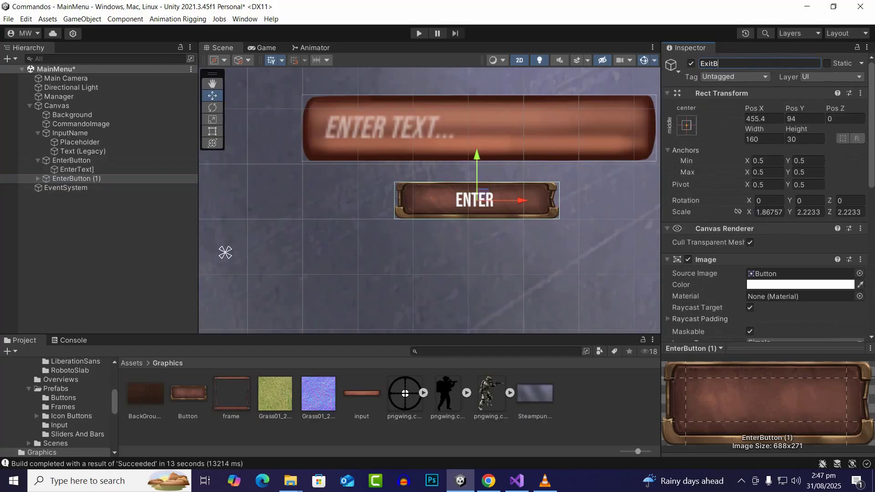
key("Return")
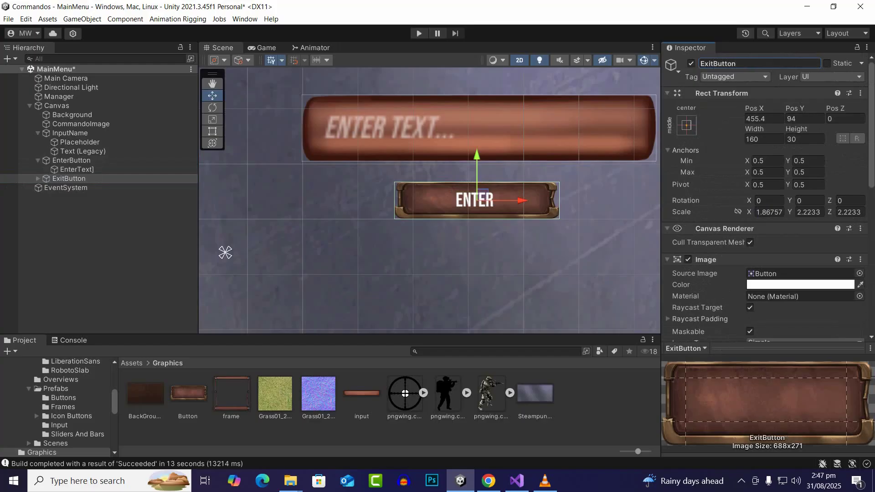
Step: Rename the text object under ExitButton to ExitText and set its text content to "exit"
left_click(477, 200)
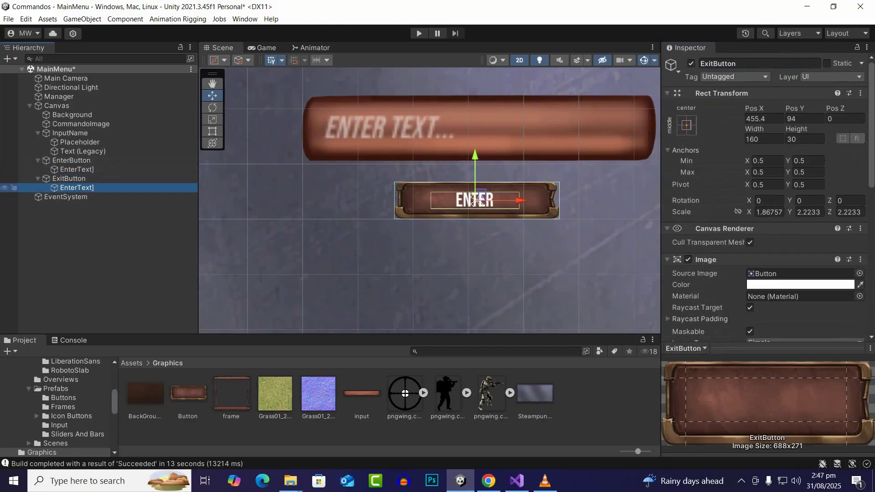
left_click(769, 63)
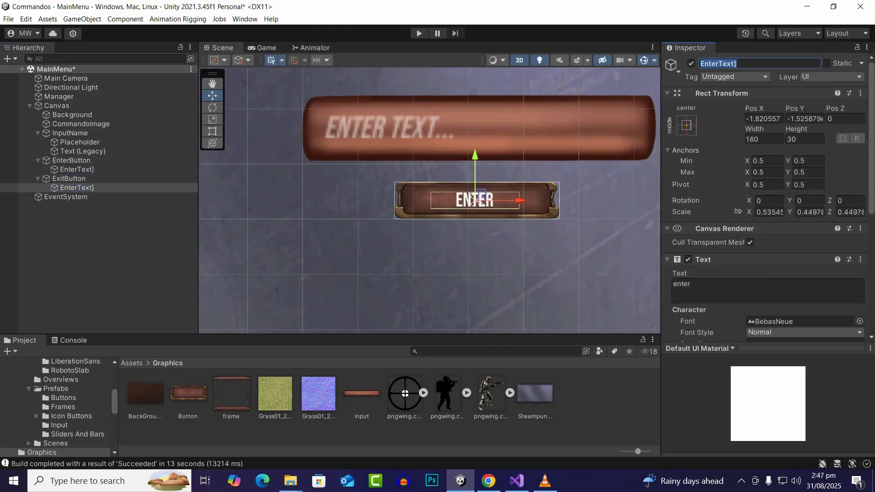
type("ExitText")
key("Return")
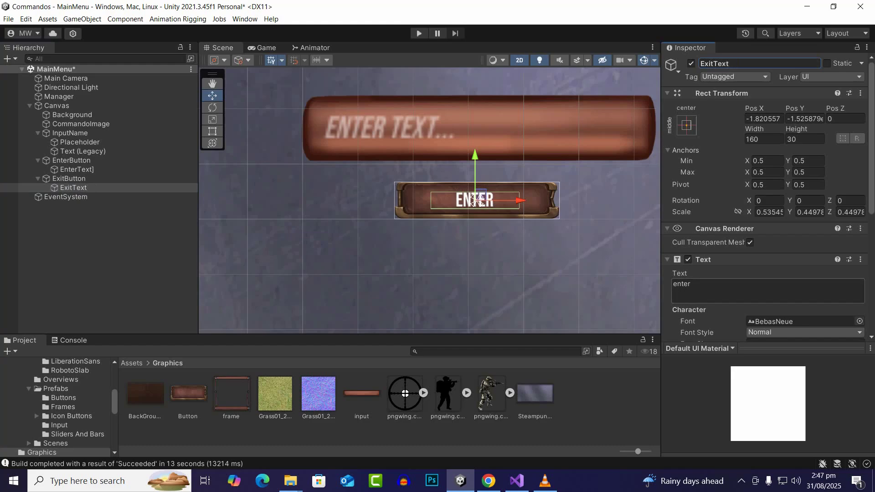
left_click(767, 291)
type("exit")
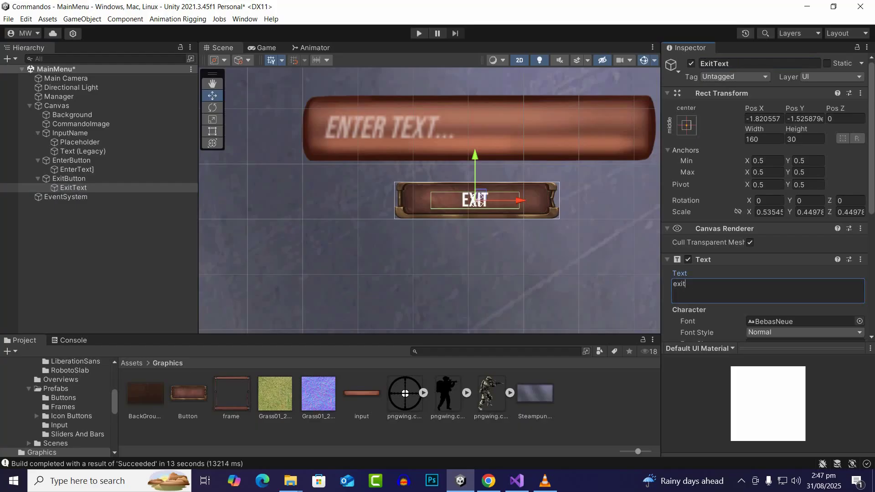
Step: Move ExitButton down below EnterButton to Y -4, keeping it at X 455.4
left_click(123, 255)
scroll(526, 194, "down", 11)
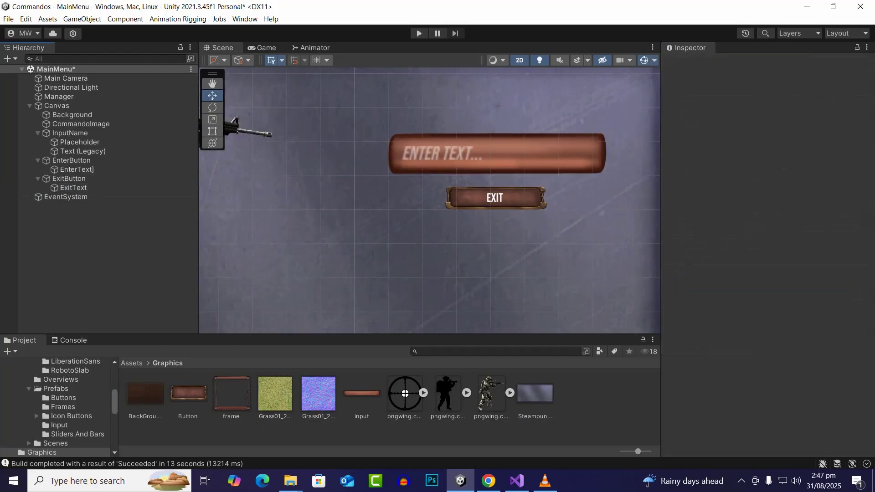
left_click(73, 178)
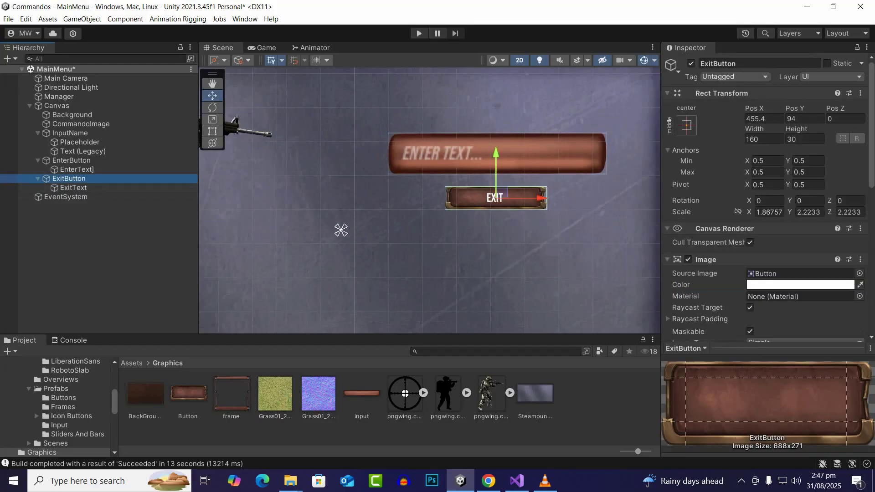
left_click_drag(495, 161, 496, 198)
scroll(355, 229, "down", 5)
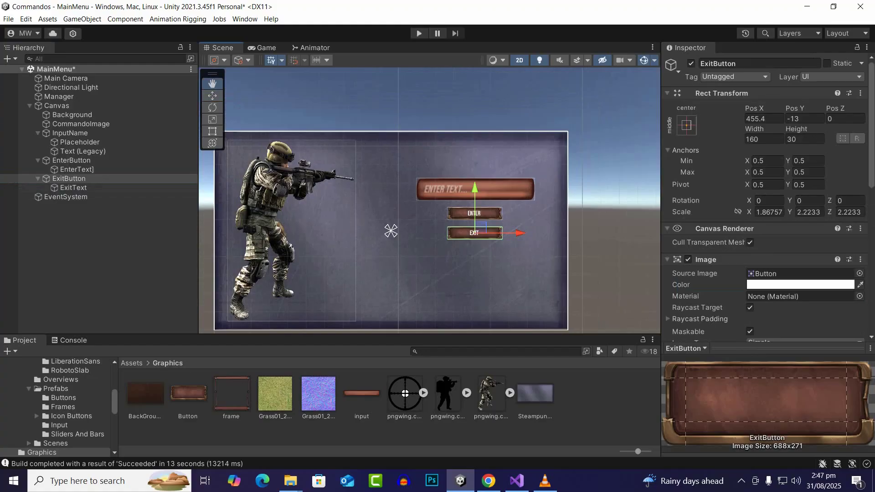
middle_click_drag(391, 231, 427, 256)
scroll(367, 218, "up", 5)
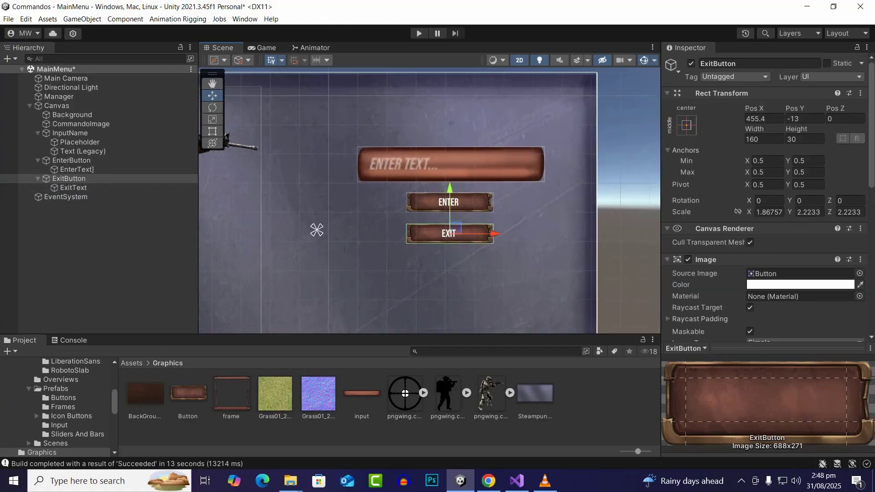
left_click_drag(450, 196, 449, 193)
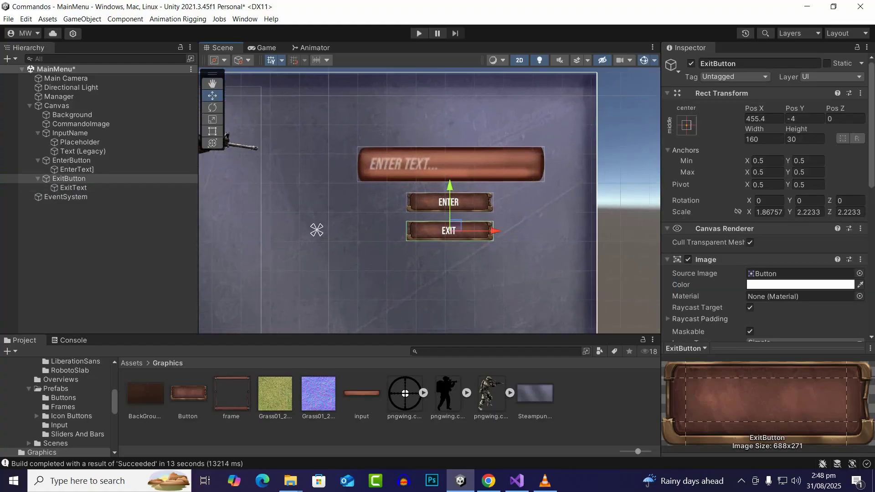
left_click(474, 167)
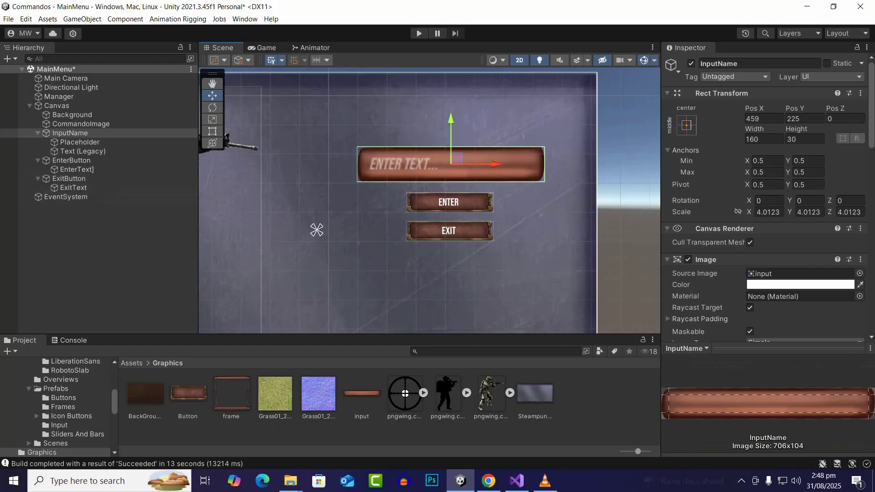
left_click(316, 230)
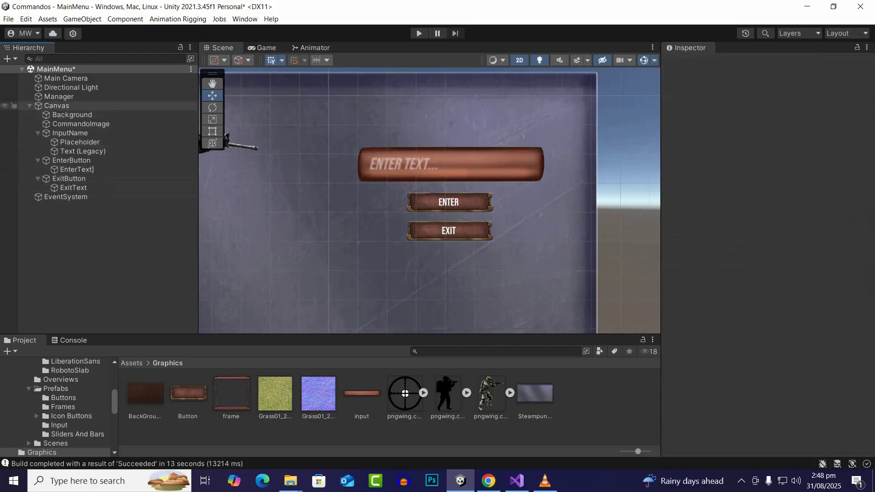
right_click(58, 106)
mouse_move(114, 318)
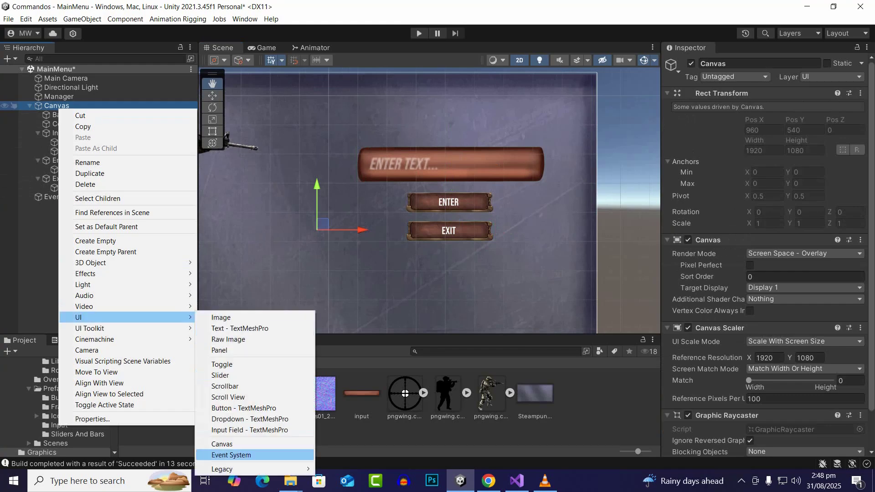
mouse_move(251, 469)
left_click(335, 436)
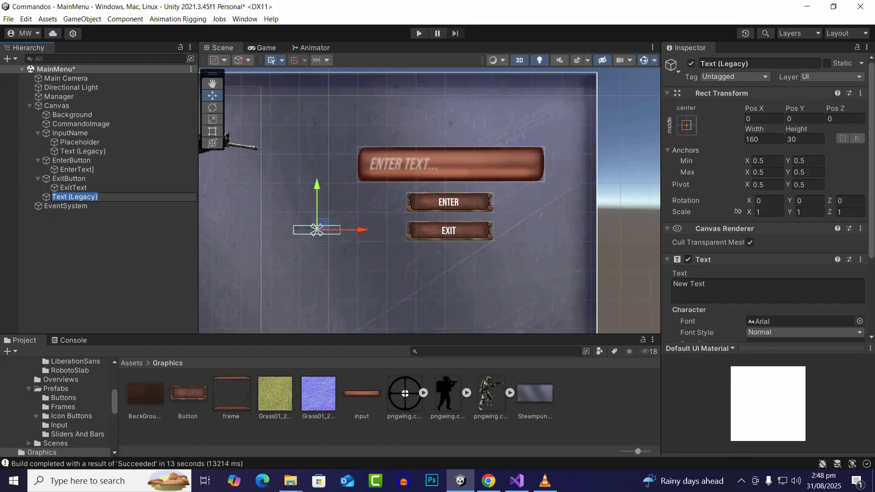
key("Delete")
left_click(98, 241)
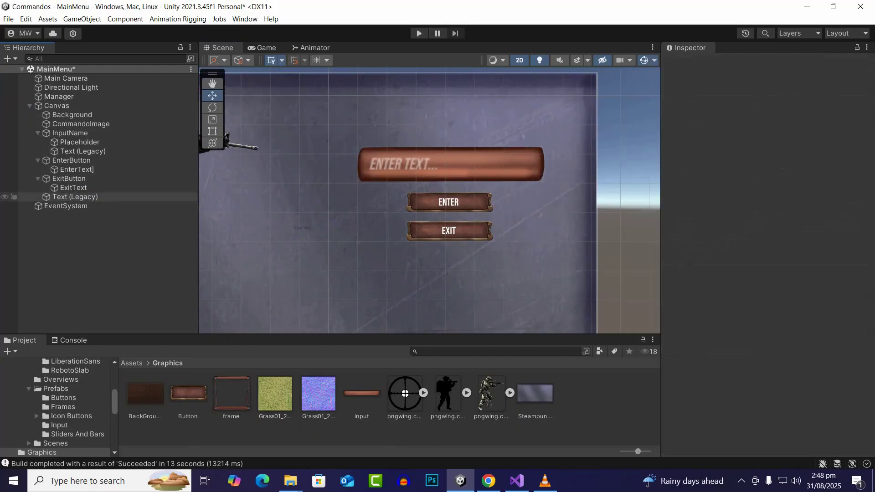
left_click(87, 196)
key("Delete")
Step: Try moving the Text (Legacy) object under InputName upward, and undo the move
left_click(77, 169)
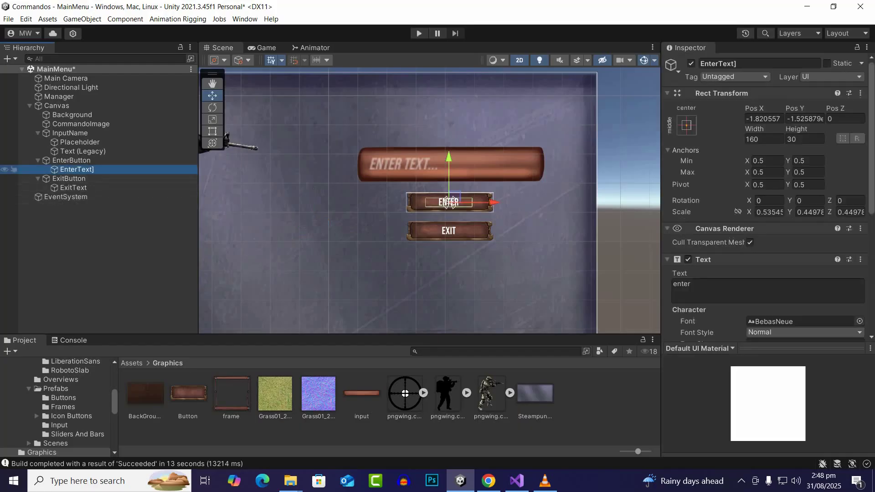
left_click(81, 142)
left_click(82, 152)
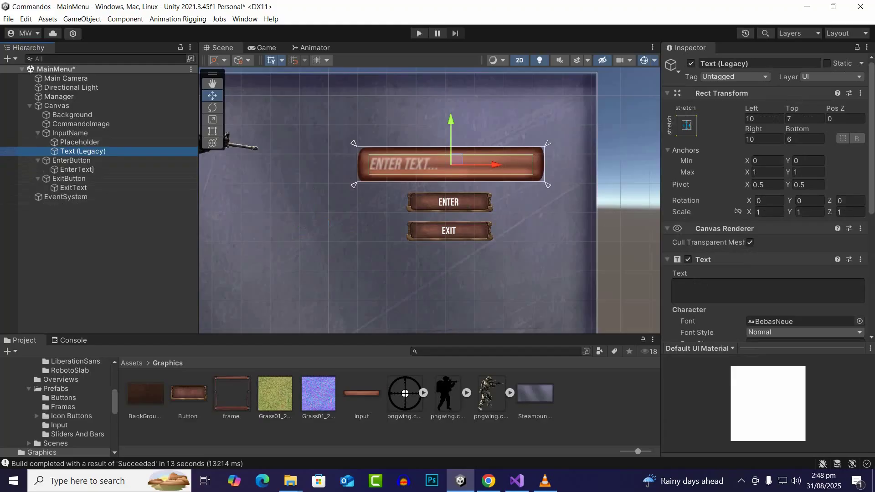
left_click_drag(451, 120, 451, 86)
key("ctrl+z")
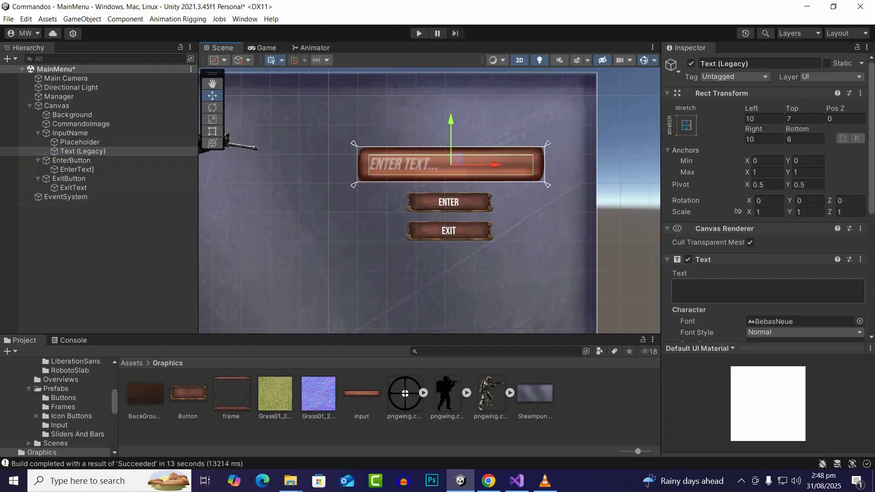
Step: Preview the sample text "sfgsfgsdfgsfg" in the Text (Legacy) object under InputName, and clear it again
left_click(767, 292)
type("sfgsfgsdfg")
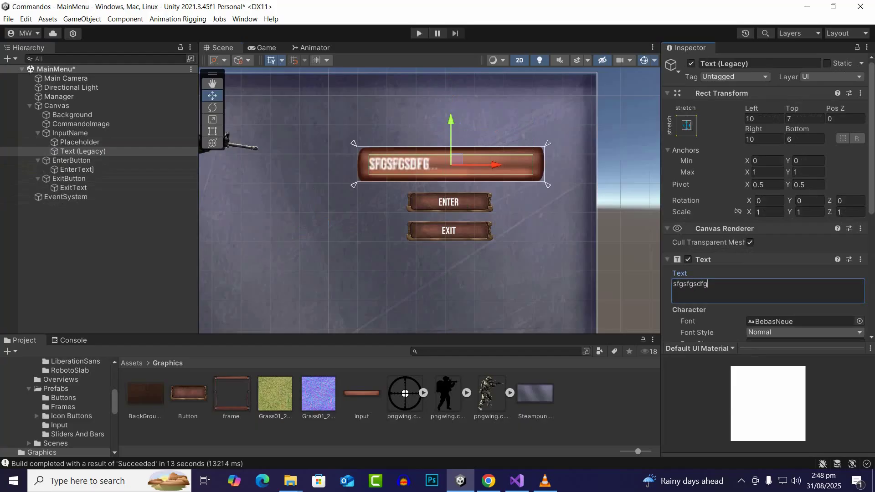
scroll(404, 161, "up", 5)
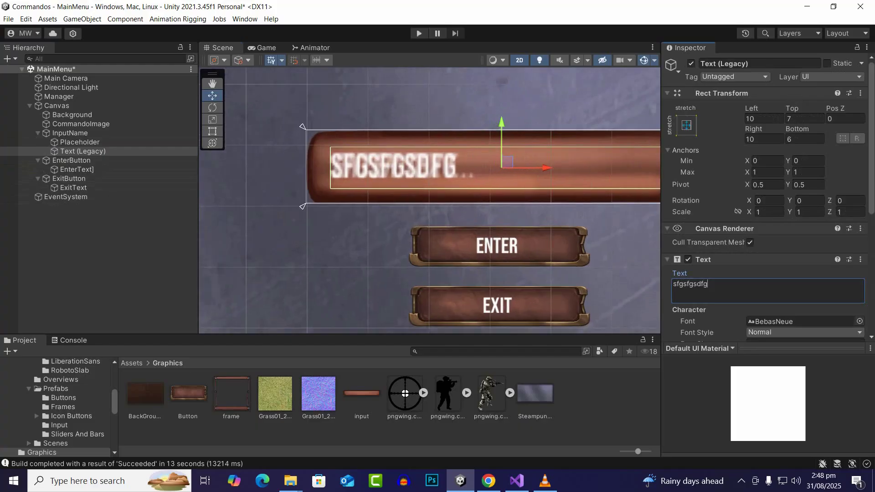
type("sfg")
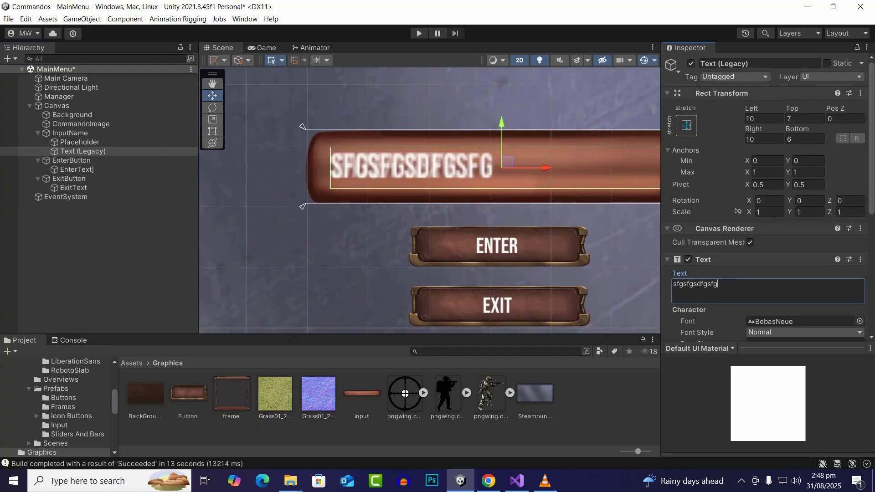
scroll(406, 160, "down", 3)
key("ctrl+a")
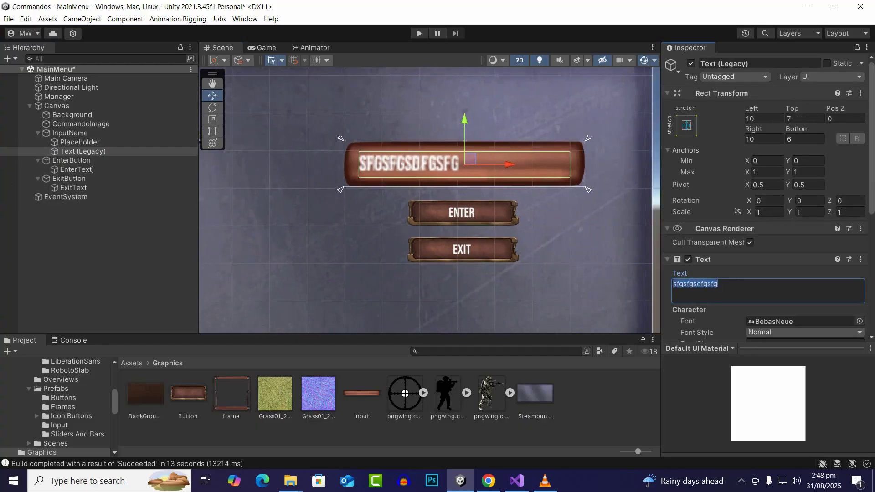
key("BackSpace")
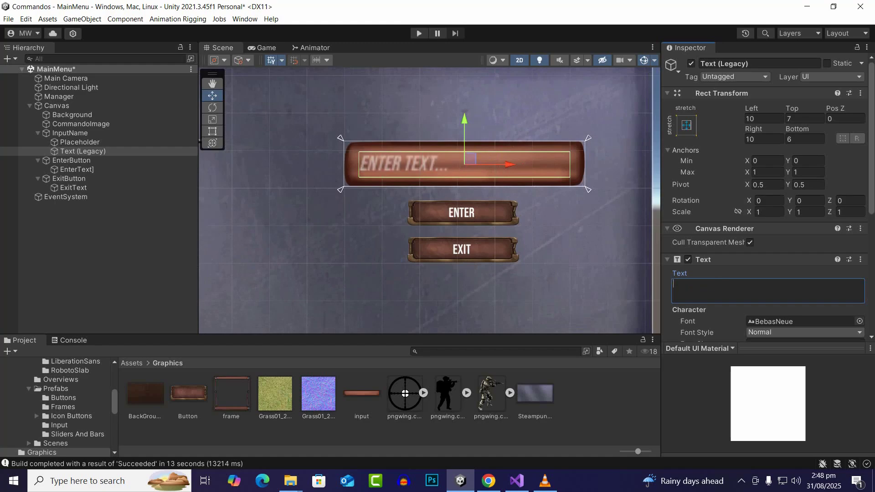
Step: Set the text of InputName's Placeholder to "Enter Nick Name..." and save the scene
left_click(80, 142)
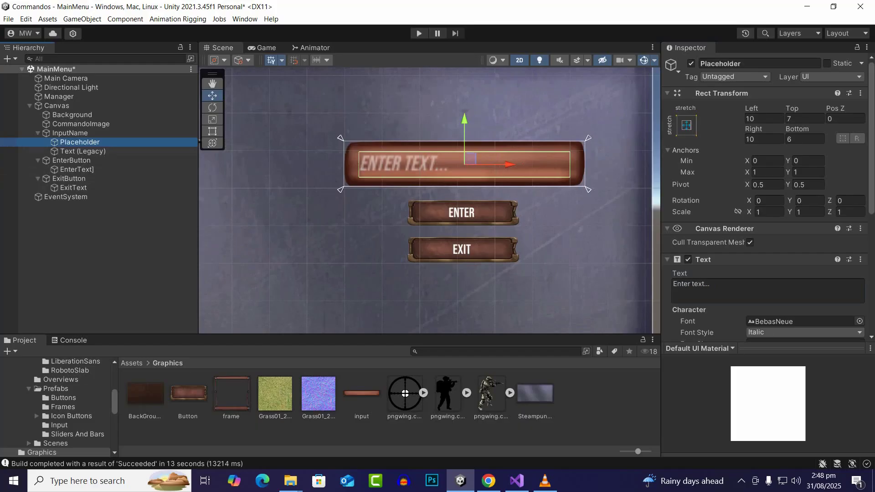
left_click(729, 289)
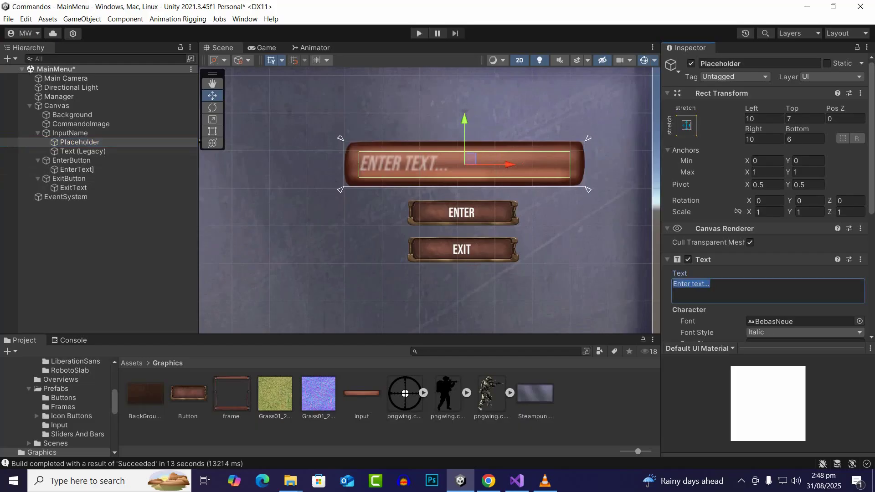
type("Enter")
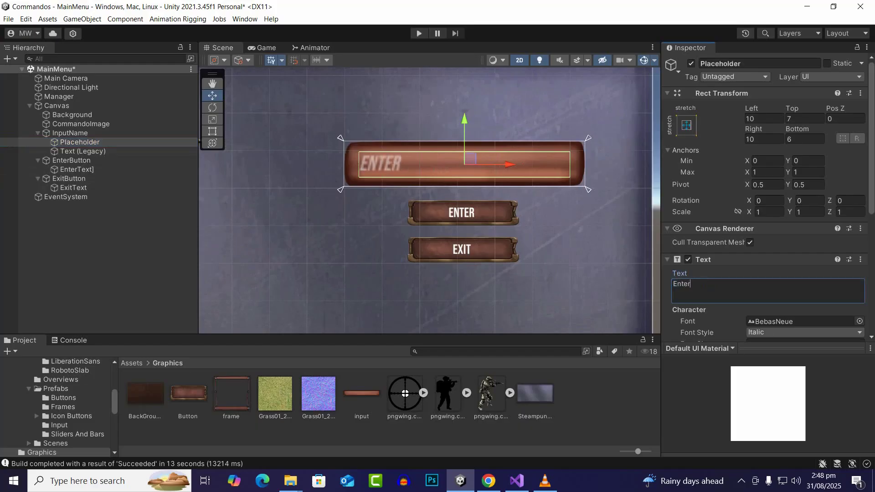
type(" Nick ")
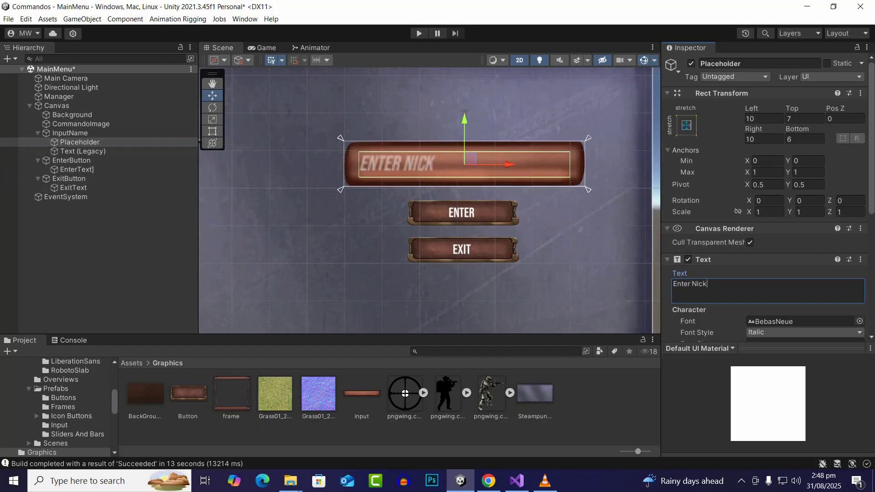
type("Name")
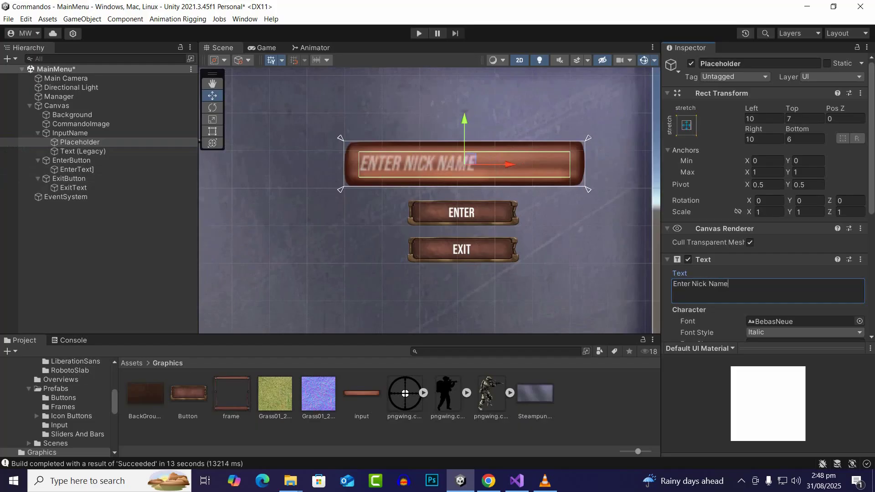
type("...")
left_click(103, 255)
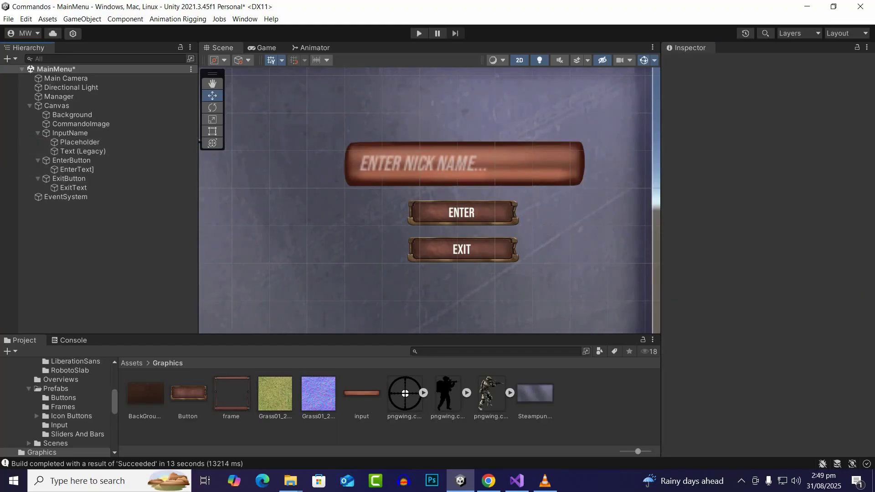
key("ctrl+s")
Step: Add a legacy Text object under the Canvas and set its text content to "commando"
scroll(429, 200, "down", 5)
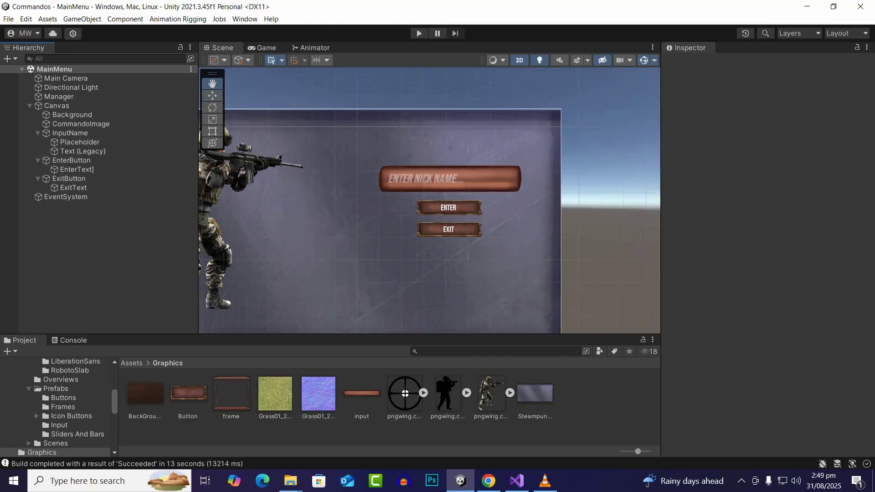
scroll(428, 201, "up", 4)
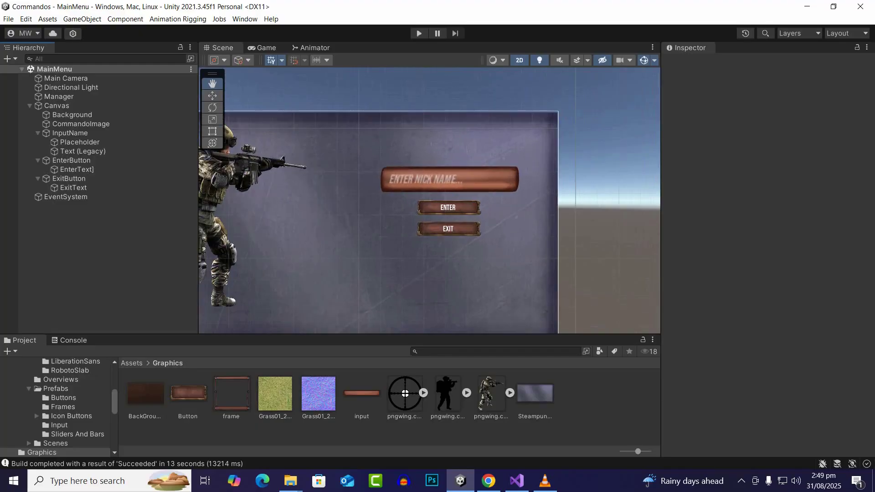
scroll(432, 210, "down", 1)
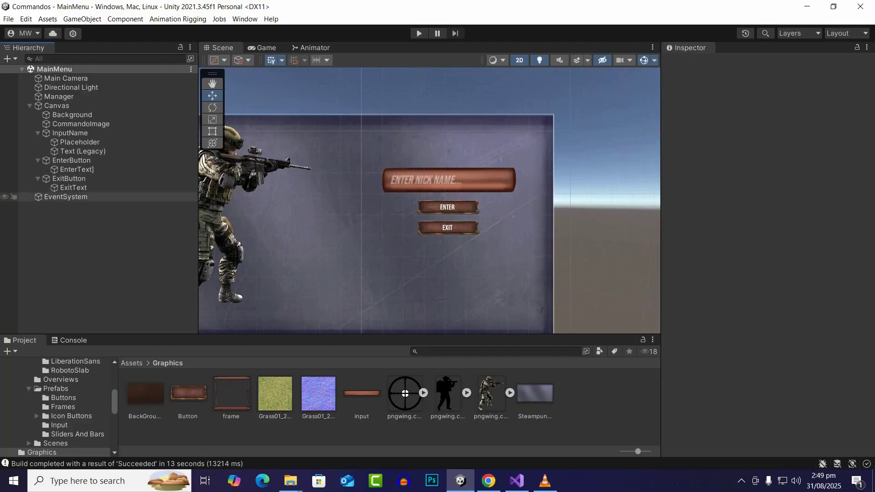
left_click(57, 106)
right_click(53, 107)
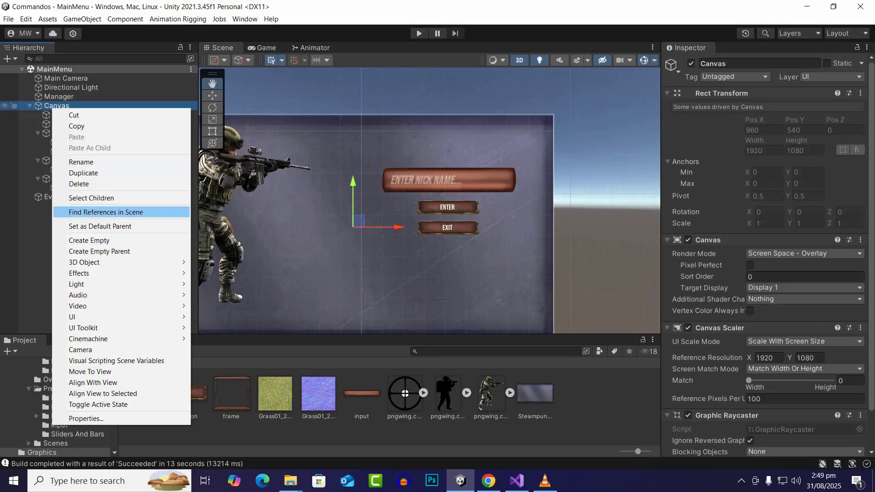
mouse_move(91, 316)
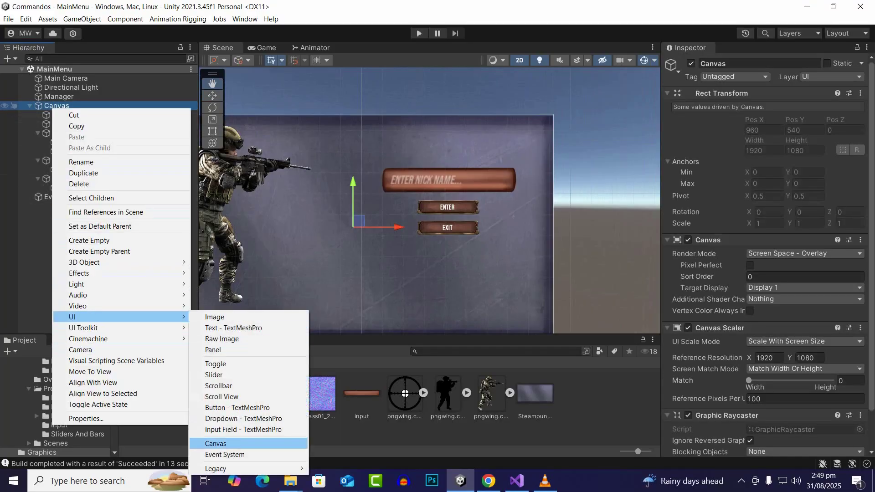
mouse_move(236, 469)
left_click(337, 436)
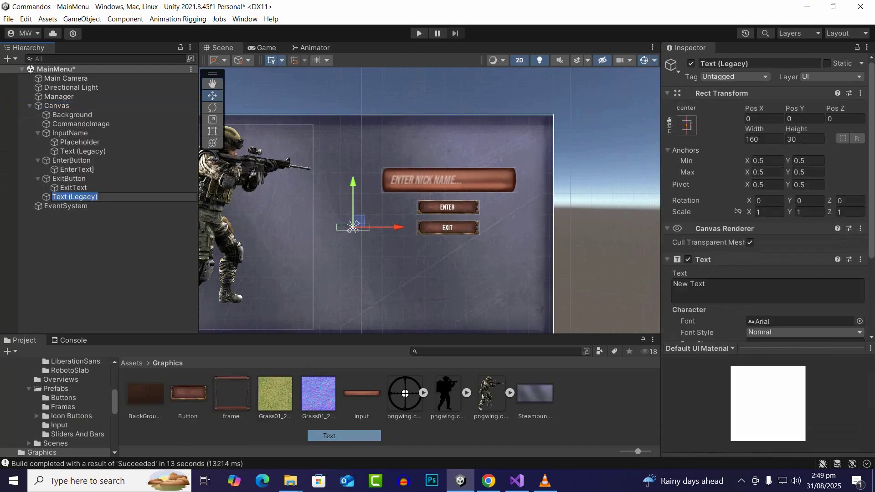
left_click(732, 290)
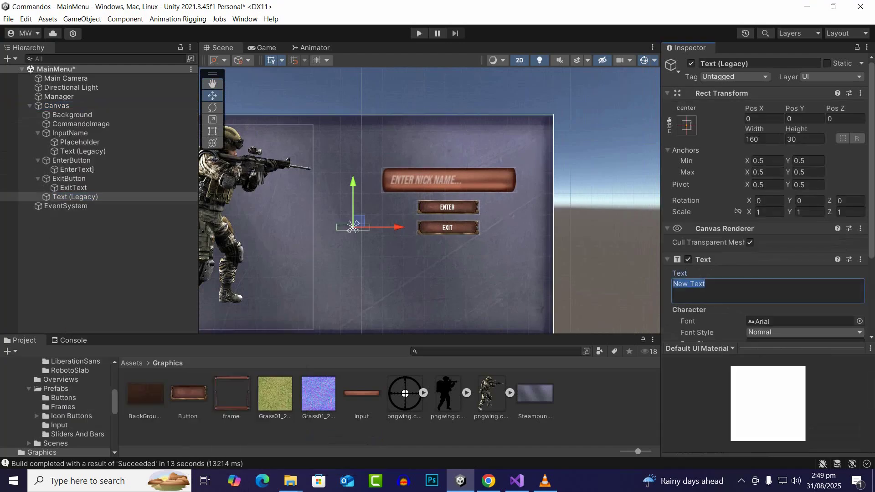
type("commando")
key("ctrl+a")
Step: Set the commando text's font size to 72 and its horizontal and vertical overflow to Overflow
scroll(765, 205, "down", 3)
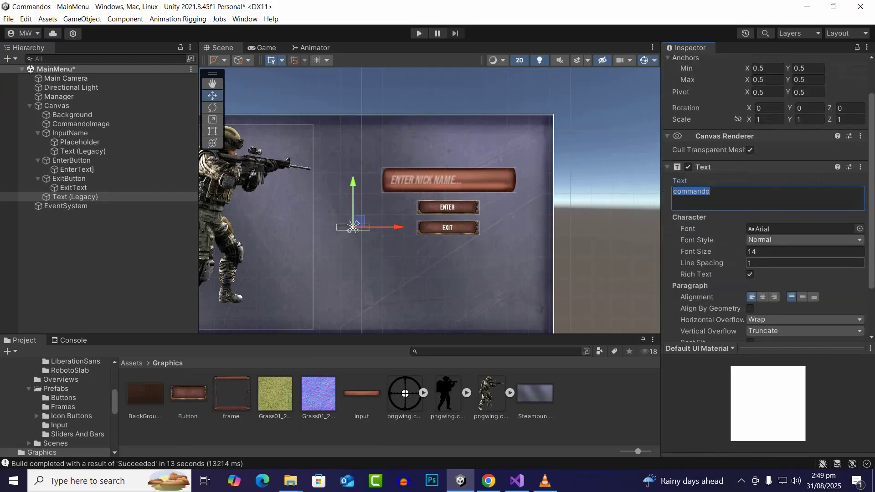
left_click(774, 252)
type("72")
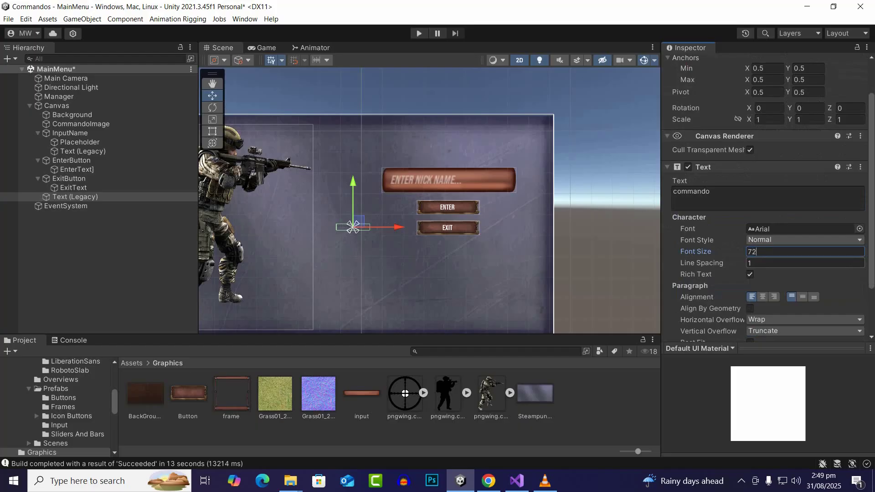
left_click(804, 319)
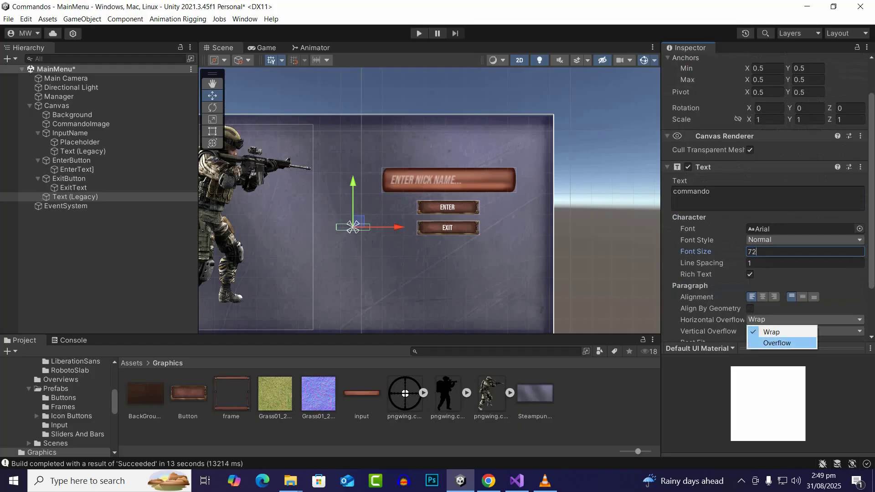
left_click(769, 344)
left_click(804, 330)
left_click(776, 354)
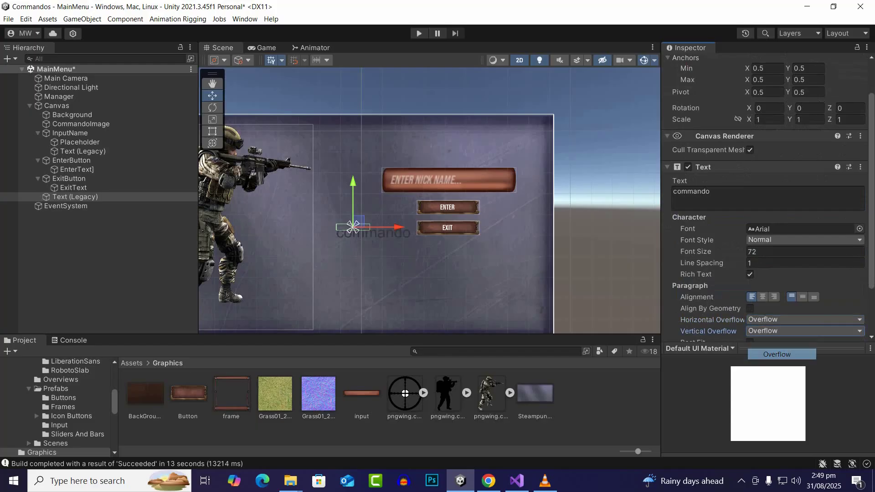
Step: Center the commando text horizontally and vertically, and set its color to white (FFFFFF)
left_click(762, 297)
left_click(802, 297)
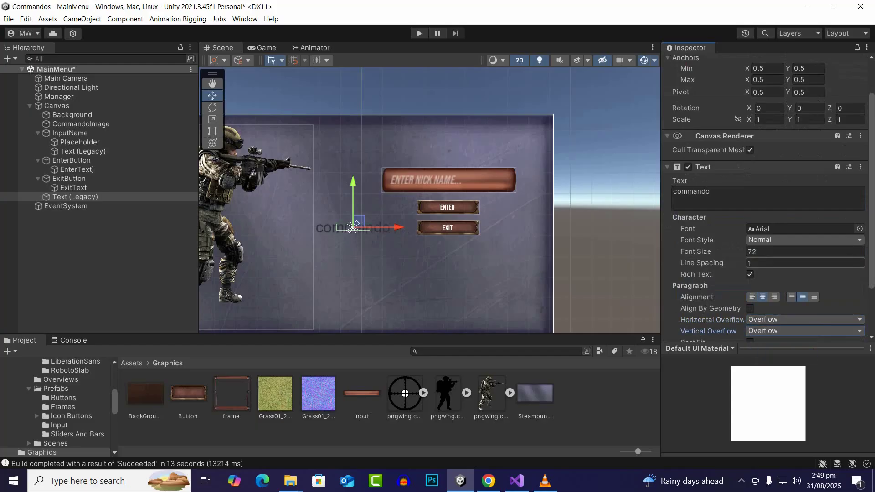
scroll(774, 273, "down", 4)
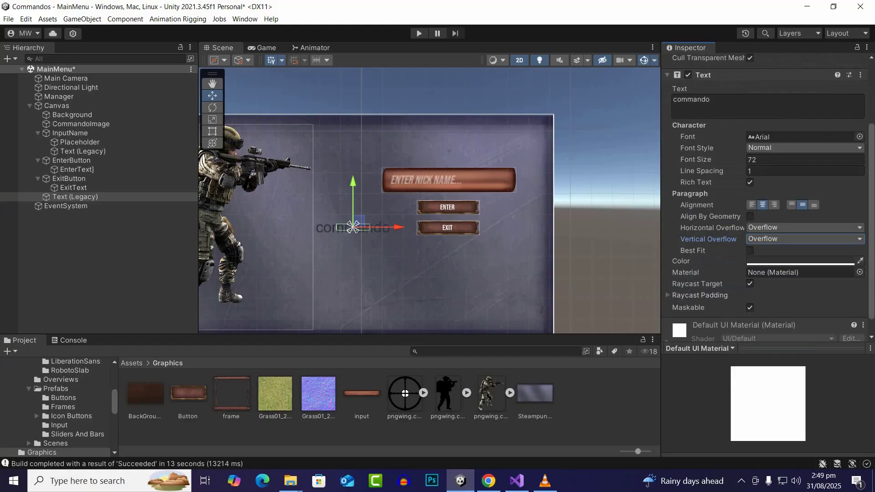
left_click(800, 261)
left_click(774, 253)
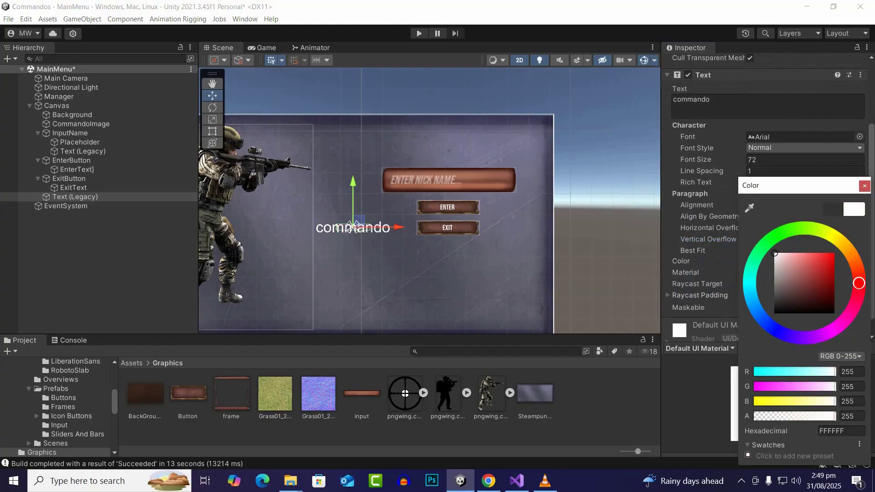
left_click(864, 186)
Step: Try out the available fonts on the commando text and set its font to BebasNeue
left_click(859, 136)
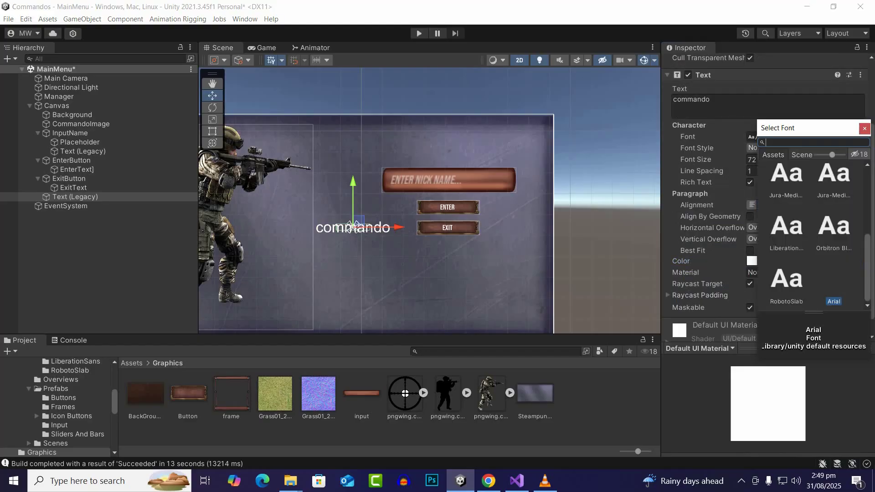
left_click(785, 281)
left_click(785, 227)
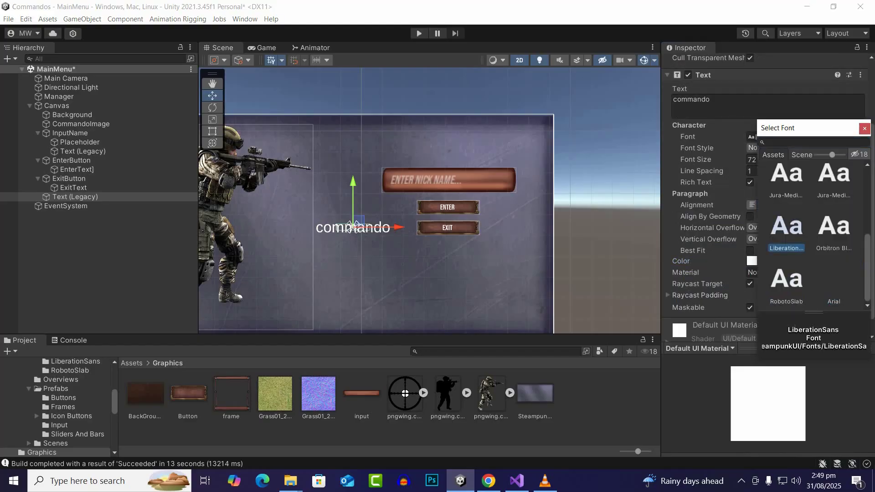
left_click(833, 227)
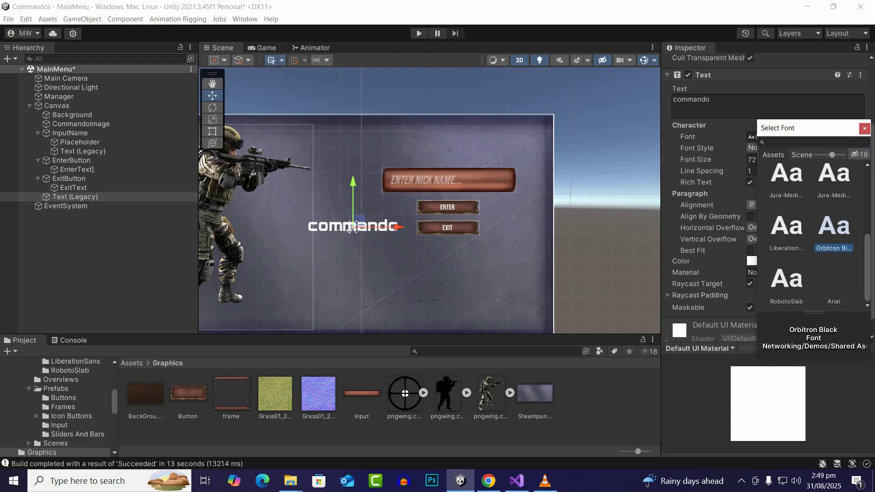
key("Up")
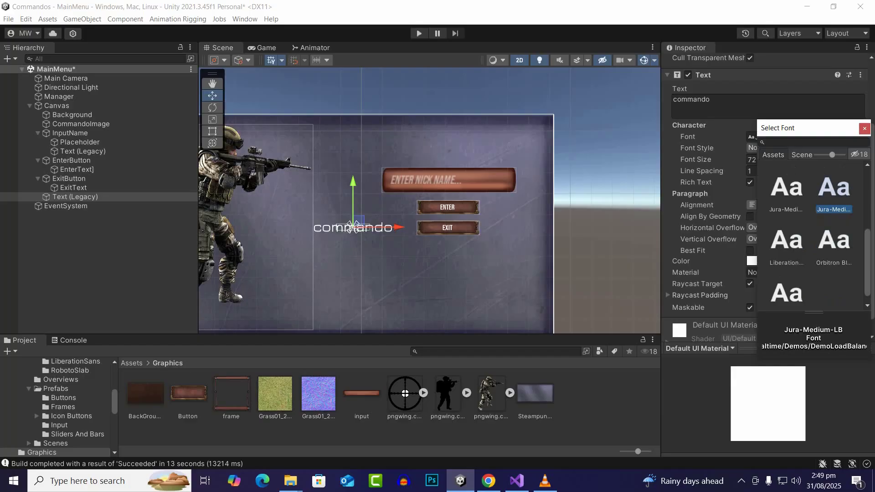
key("Left")
key("Up")
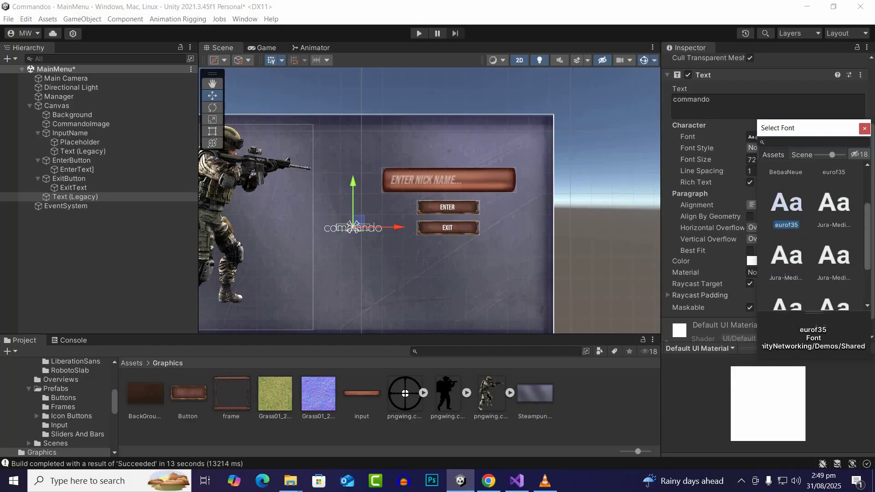
key("Right")
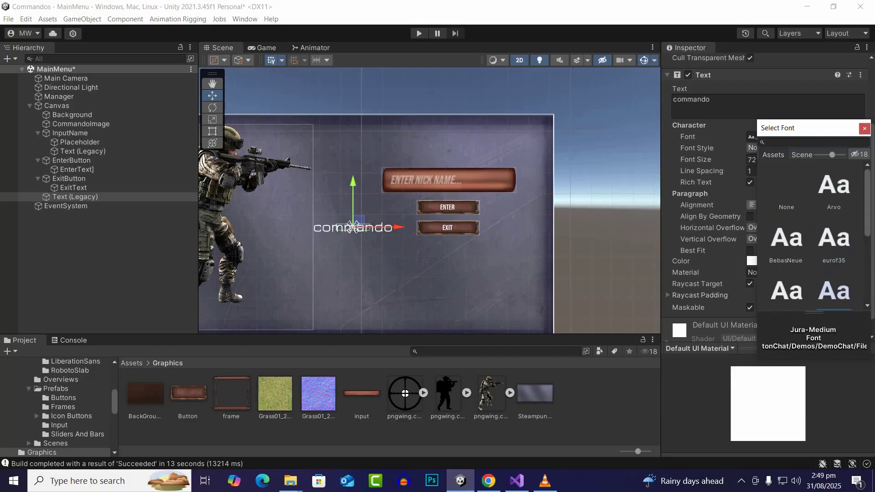
key("Up")
key("Left")
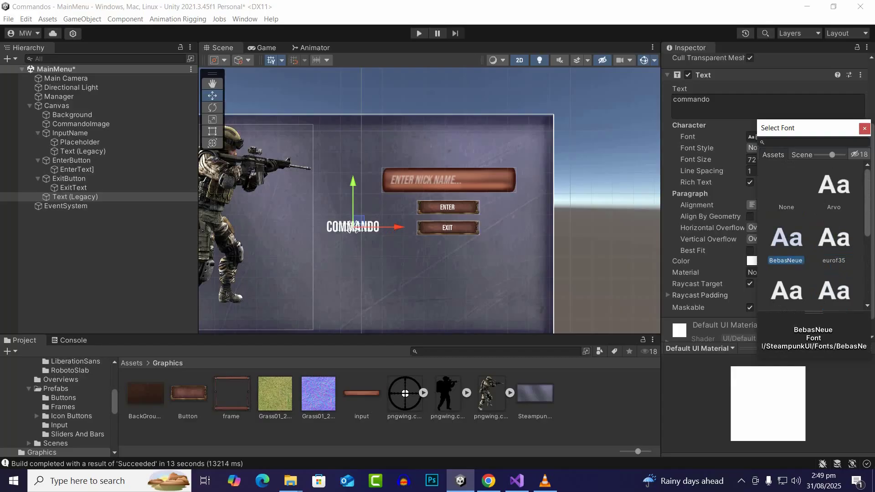
key("Up")
key("Right")
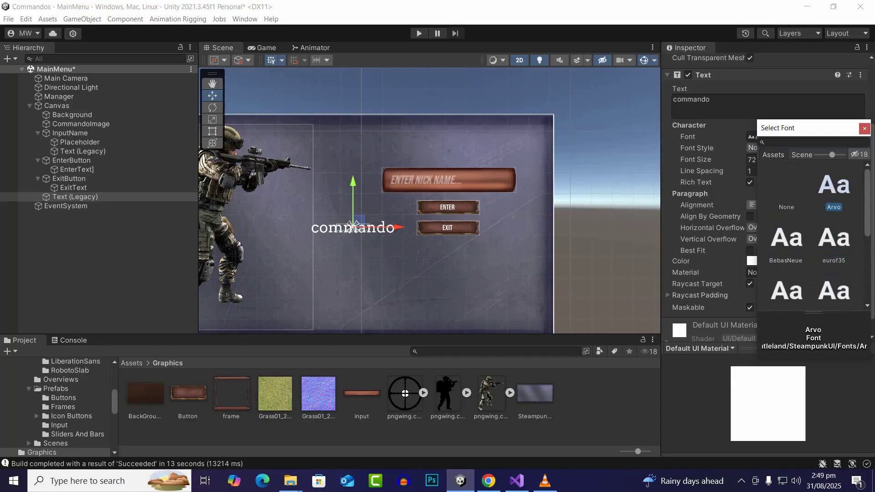
key("Left")
key("Down")
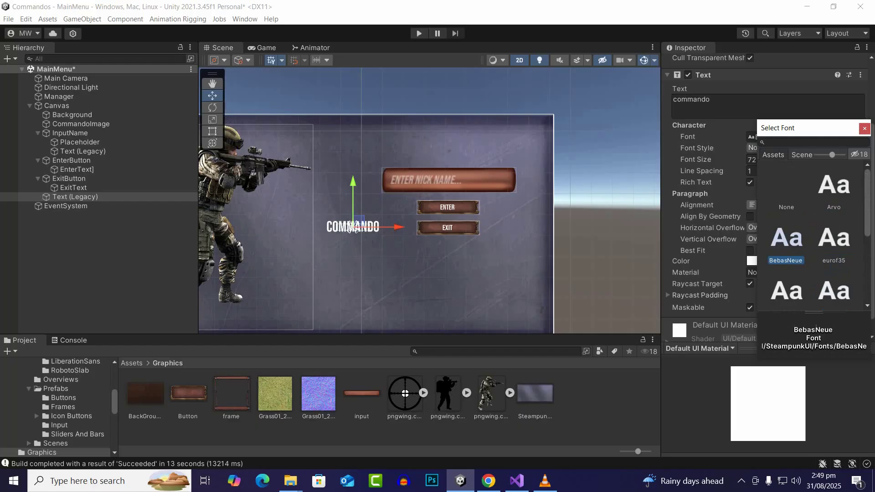
key("Return")
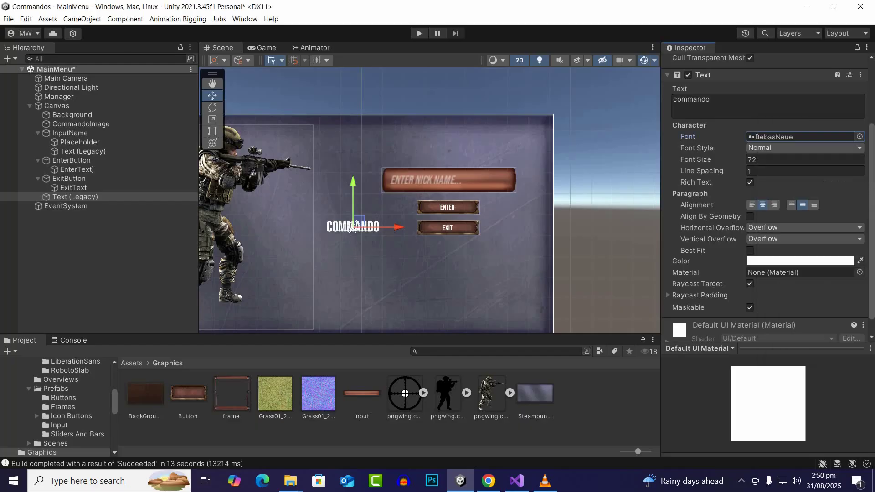
Step: Set the commando text's font size to 200 and move the text above the nickname input field, centered over it
key("Tab")
type("200")
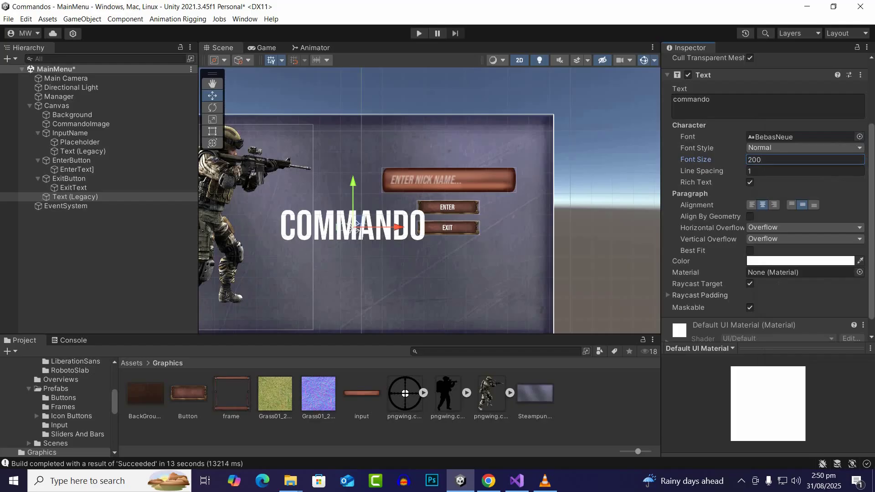
scroll(348, 184, "down", 5)
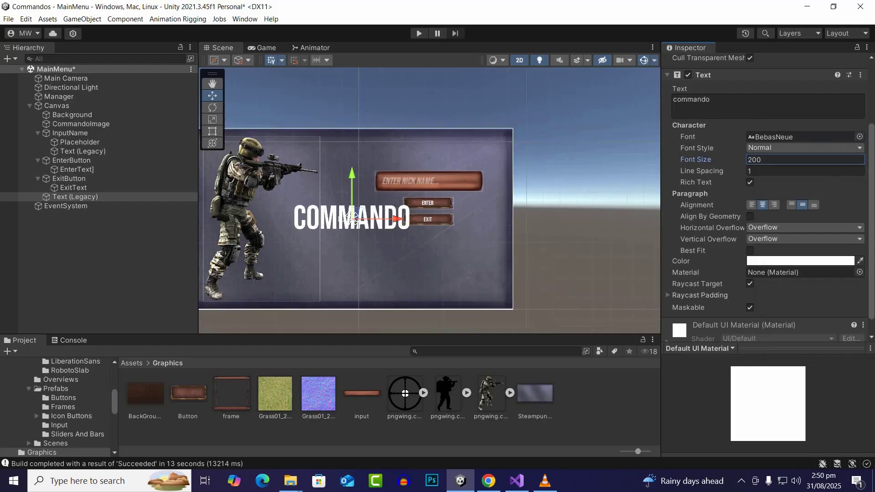
left_click_drag(351, 184, 352, 118)
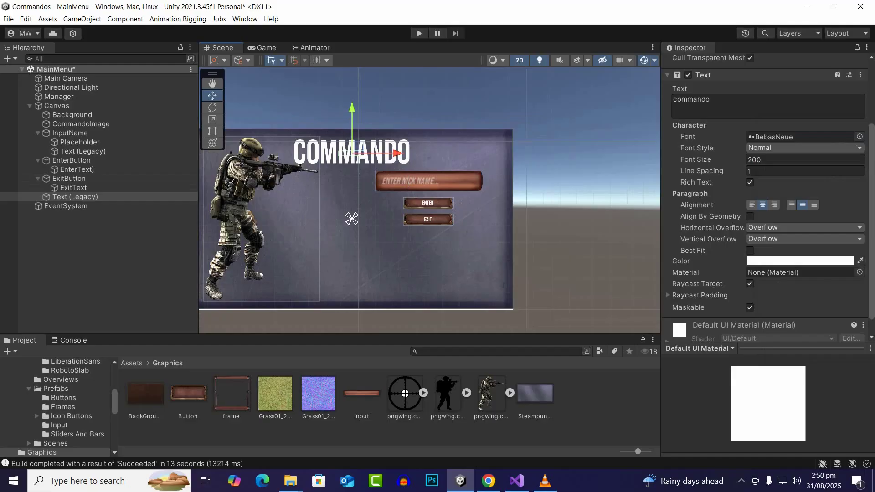
left_click_drag(394, 153, 469, 153)
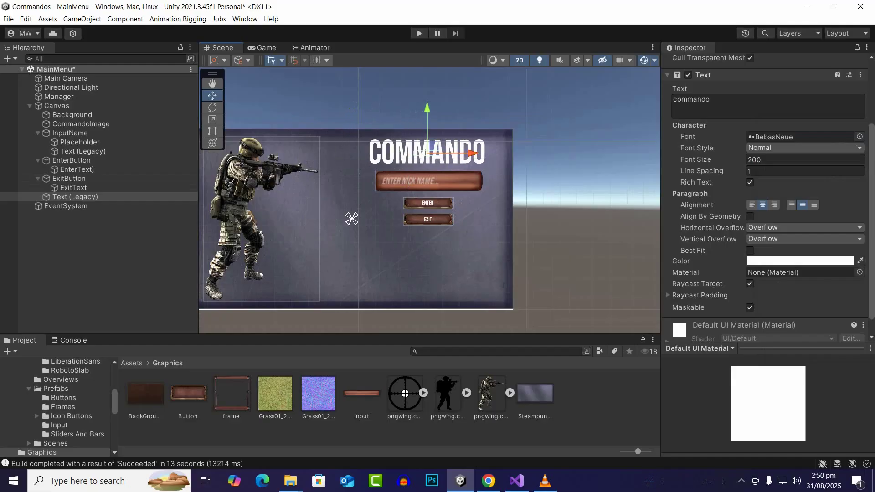
left_click_drag(427, 115, 427, 120)
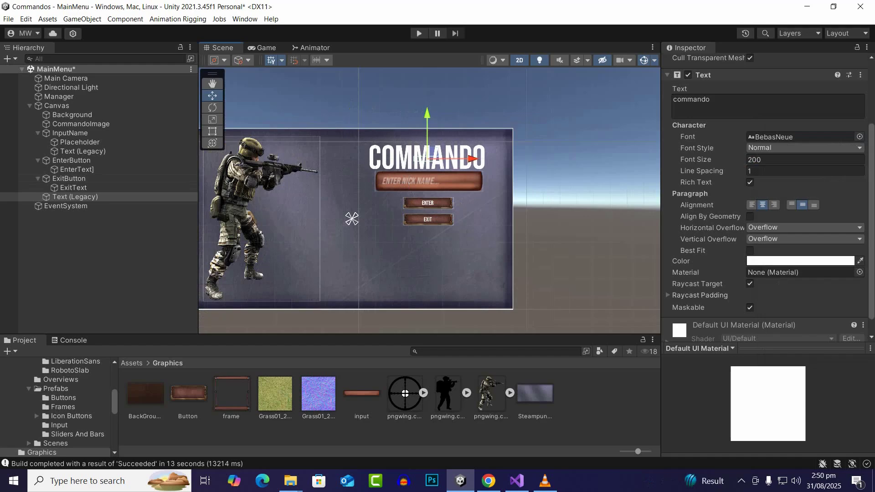
left_click_drag(472, 158, 473, 158)
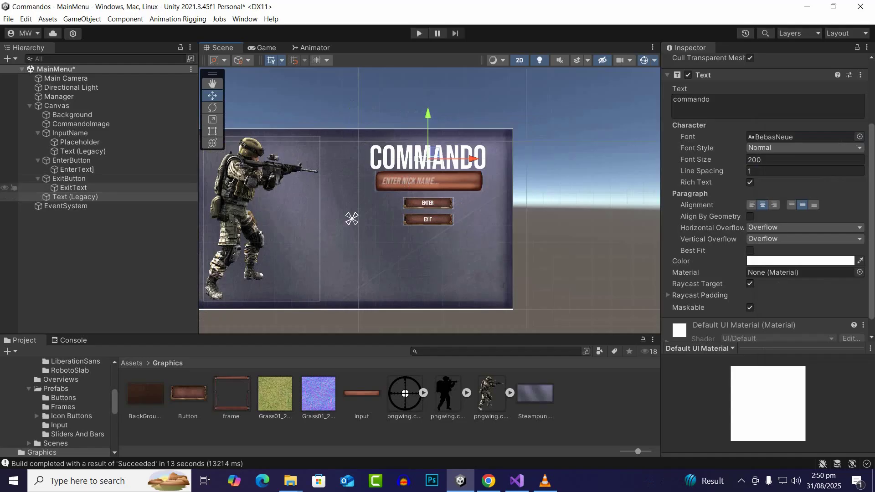
Step: Move InputName, EnterButton and ExitButton down together to leave a gap beneath the commando title, and save the scene
left_click(69, 179)
left_click(71, 160, "ctrl")
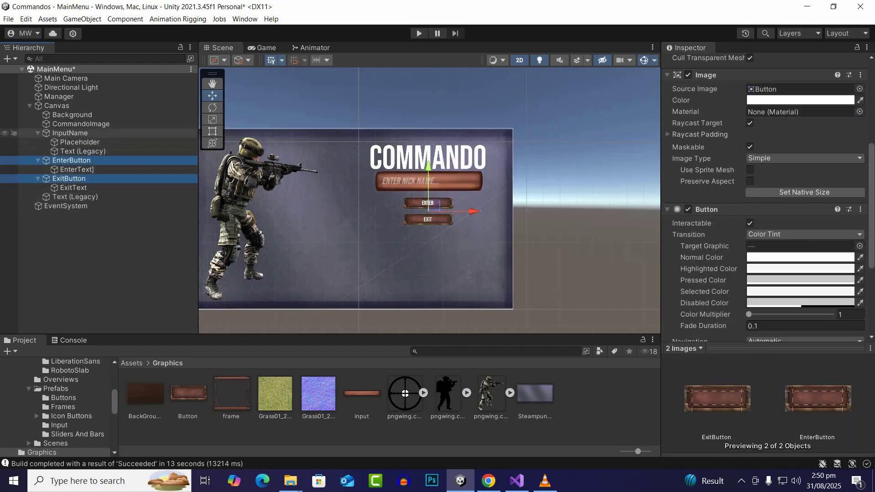
left_click(69, 133, "ctrl")
left_click_drag(429, 170, 428, 188)
scroll(313, 272, "down", 3)
scroll(318, 265, "down", 2)
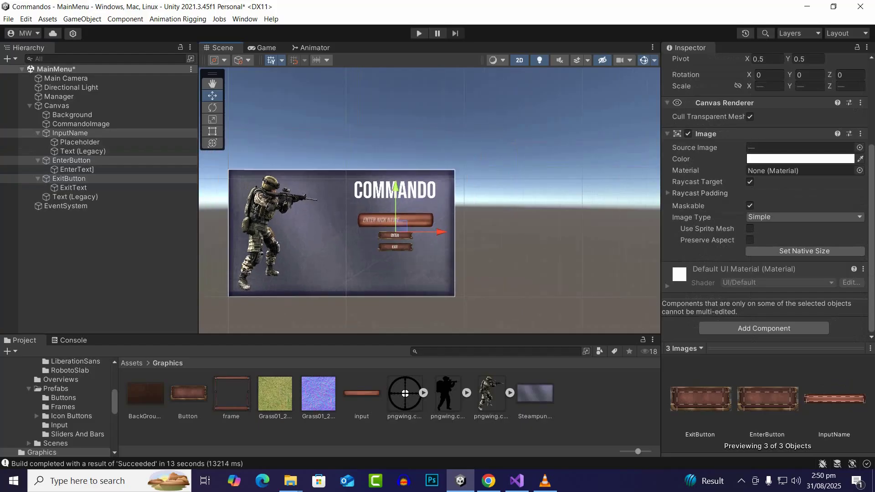
key("ctrl+s")
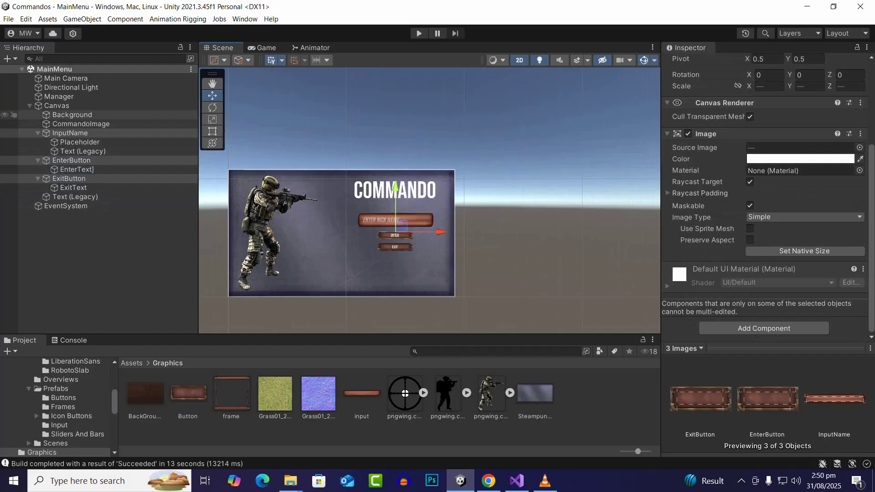
Step: Shift CommandoImage slightly toward the middle of the canvas and save the scene
left_click(81, 124)
left_click_drag(341, 233, 342, 233)
left_click_drag(290, 190, 290, 190)
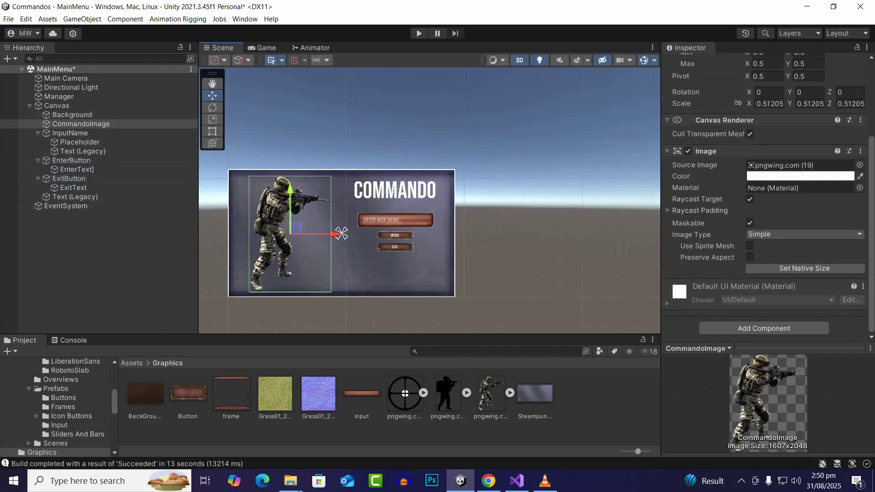
key("ctrl+s")
Step: Go to the project's root Assets folder
left_click(131, 363)
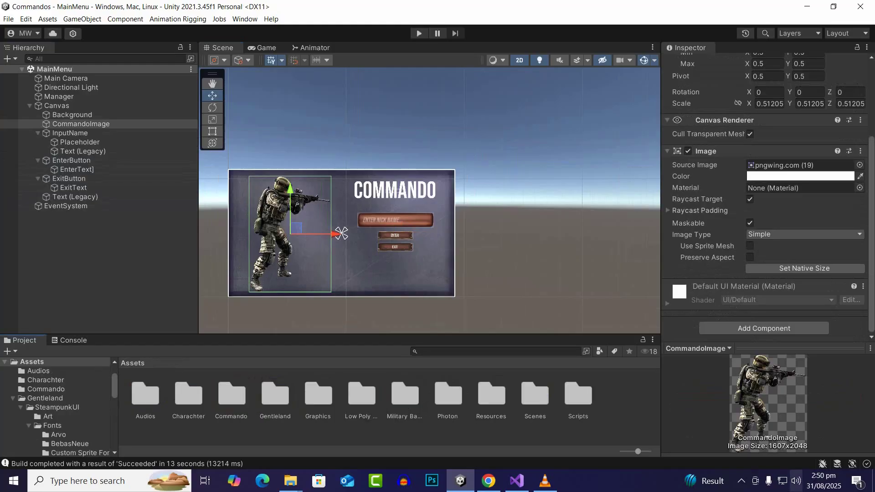